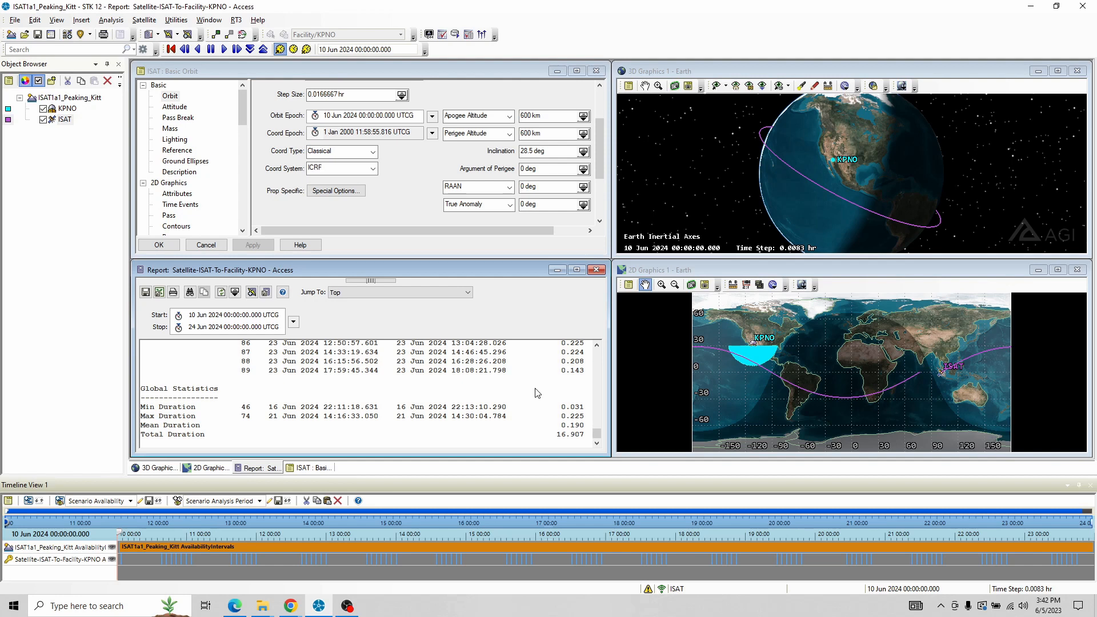
Switch to Google Sheets in Chrome, create a blank spreadsheet and dismiss the dropdown chips tip
{"action": "left_click", "coordinate": [290, 606]}
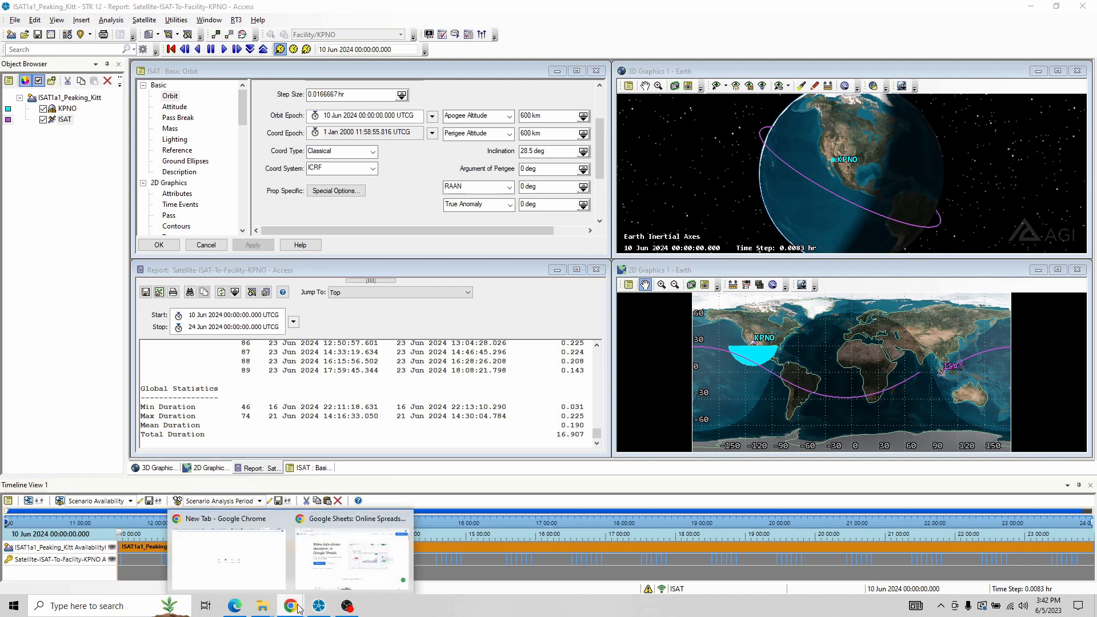
{"action": "left_click", "coordinate": [321, 566]}
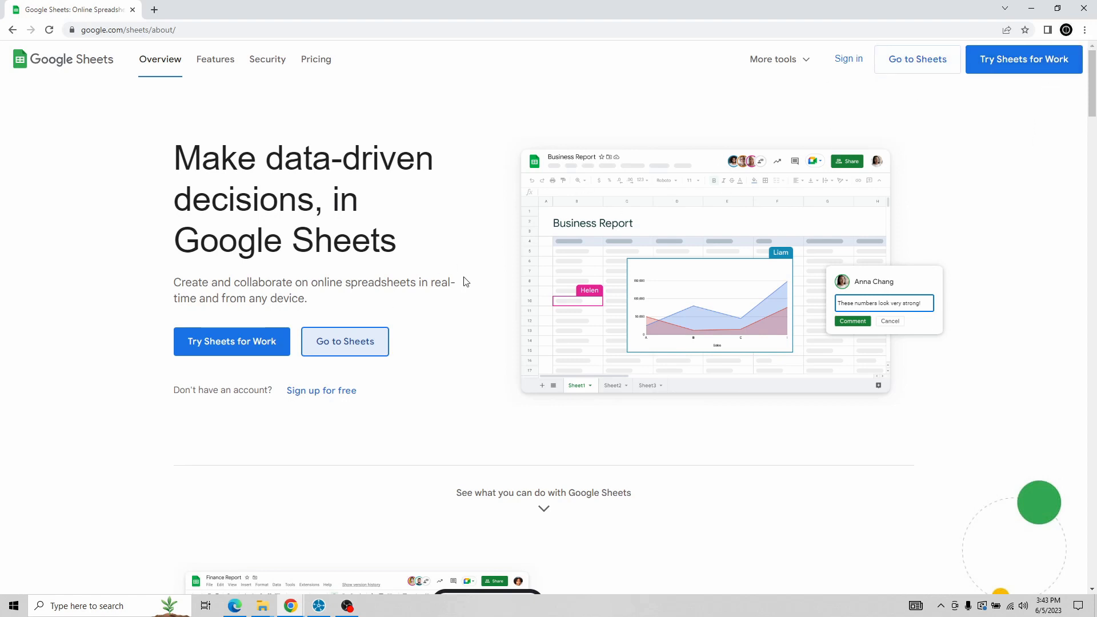
{"action": "left_click", "coordinate": [350, 347]}
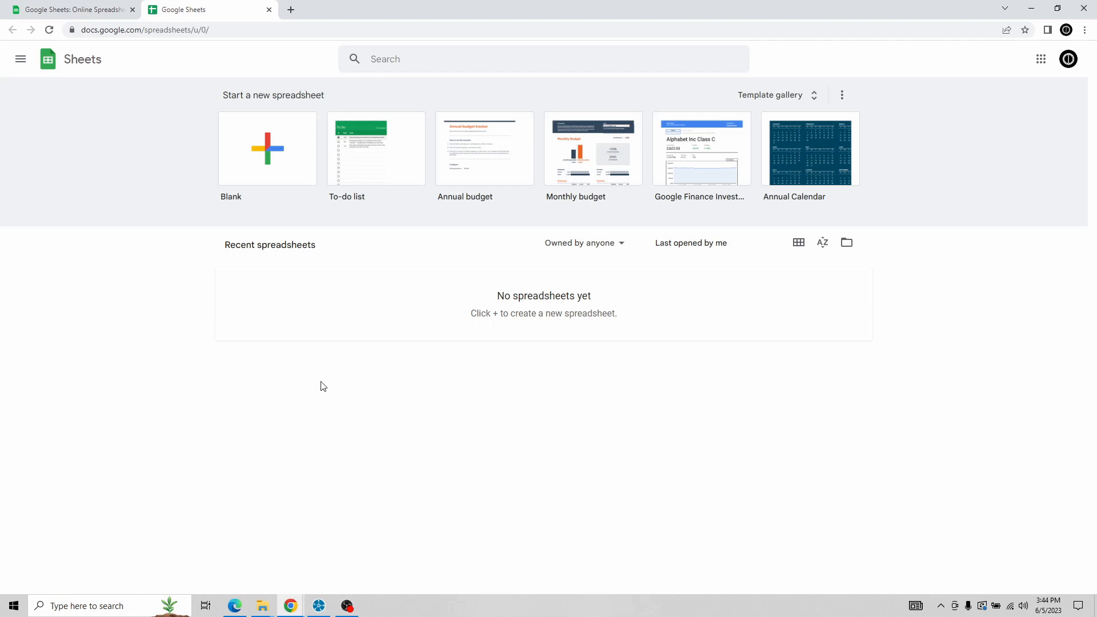
{"action": "left_click", "coordinate": [278, 160]}
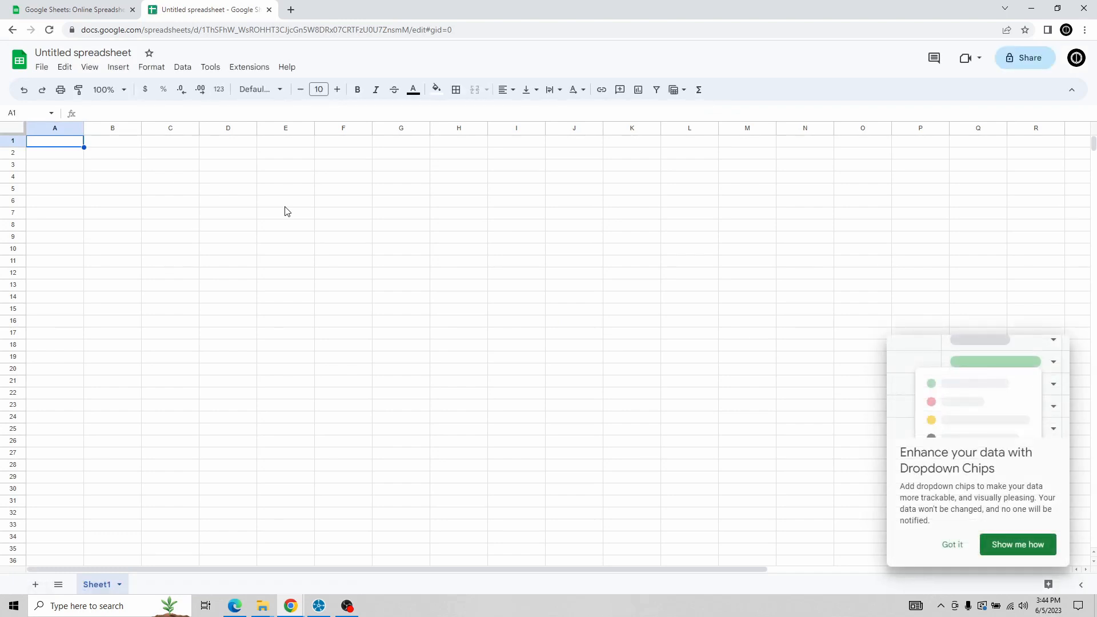
{"action": "left_click", "coordinate": [952, 545]}
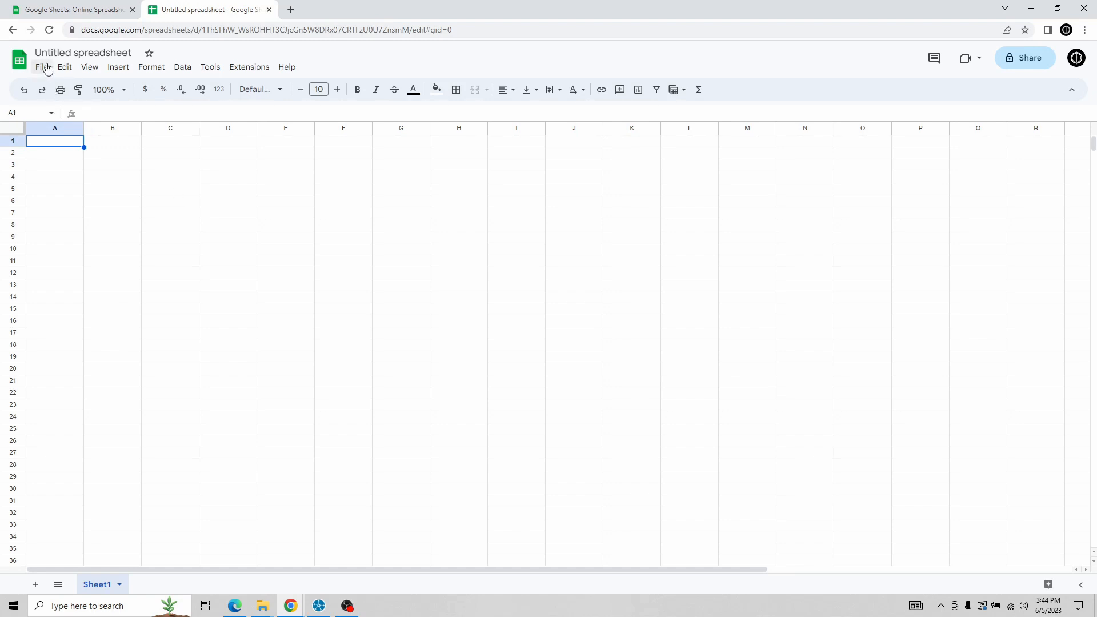
Rename the untitled spreadsheet as ISAT1a1
{"action": "left_click", "coordinate": [116, 51]}
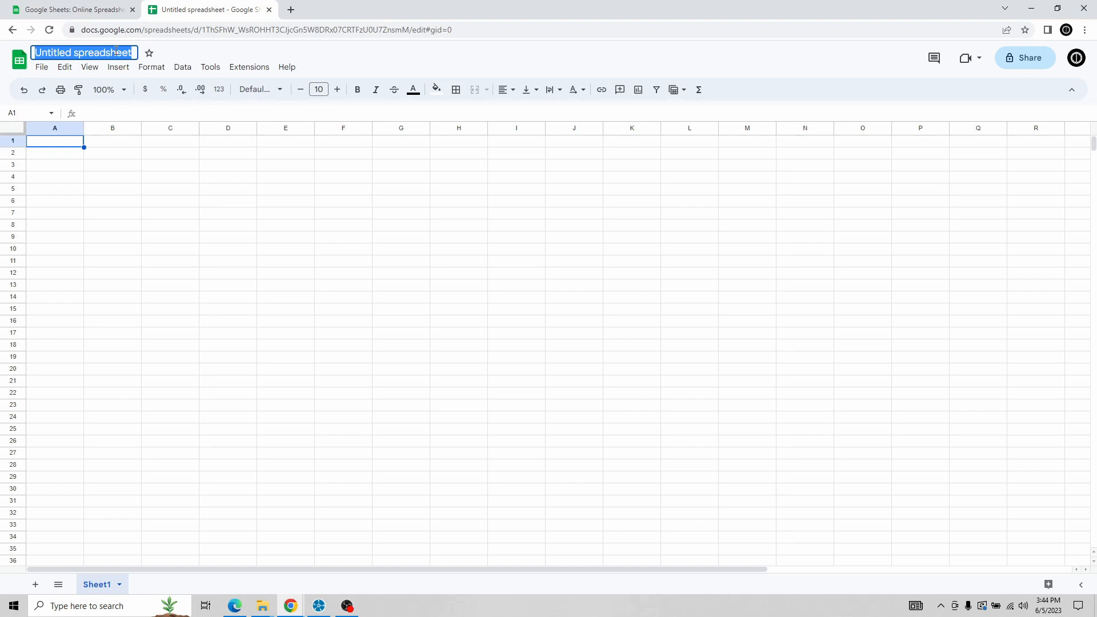
{"action": "type", "text": "ISAT1a1"}
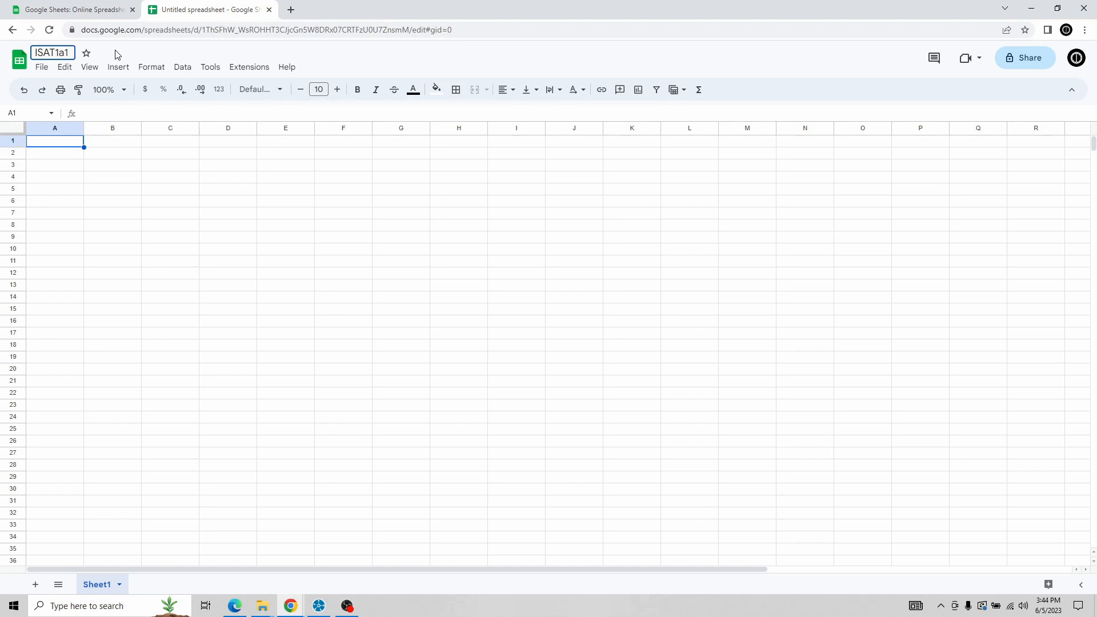
{"action": "left_click", "coordinate": [123, 175]}
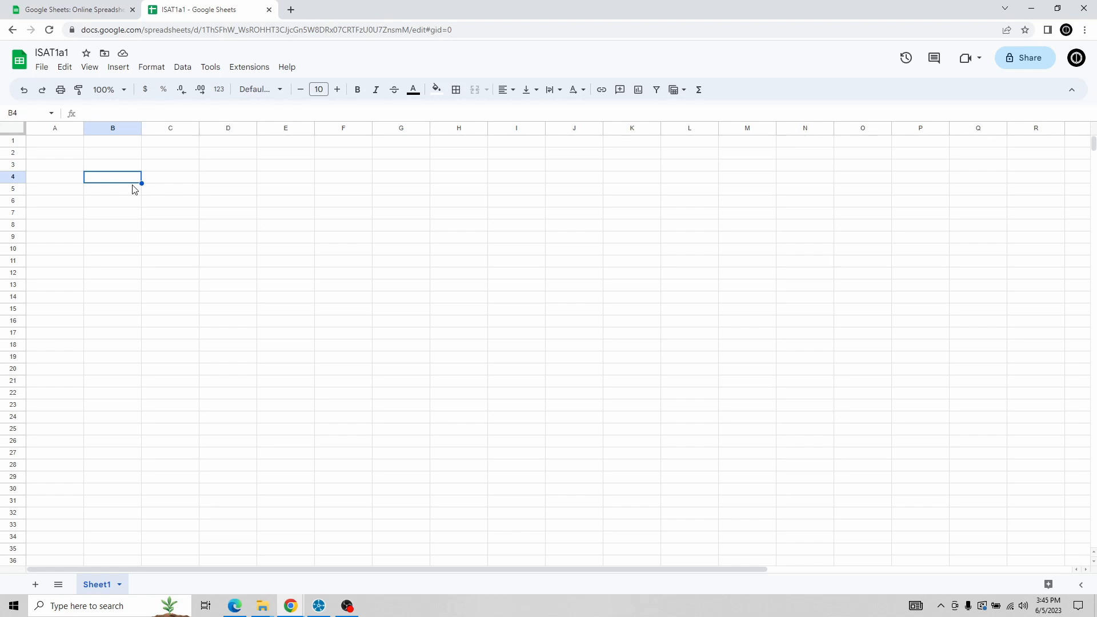
{"action": "left_click", "coordinate": [74, 144]}
{"action": "left_click", "coordinate": [129, 143]}
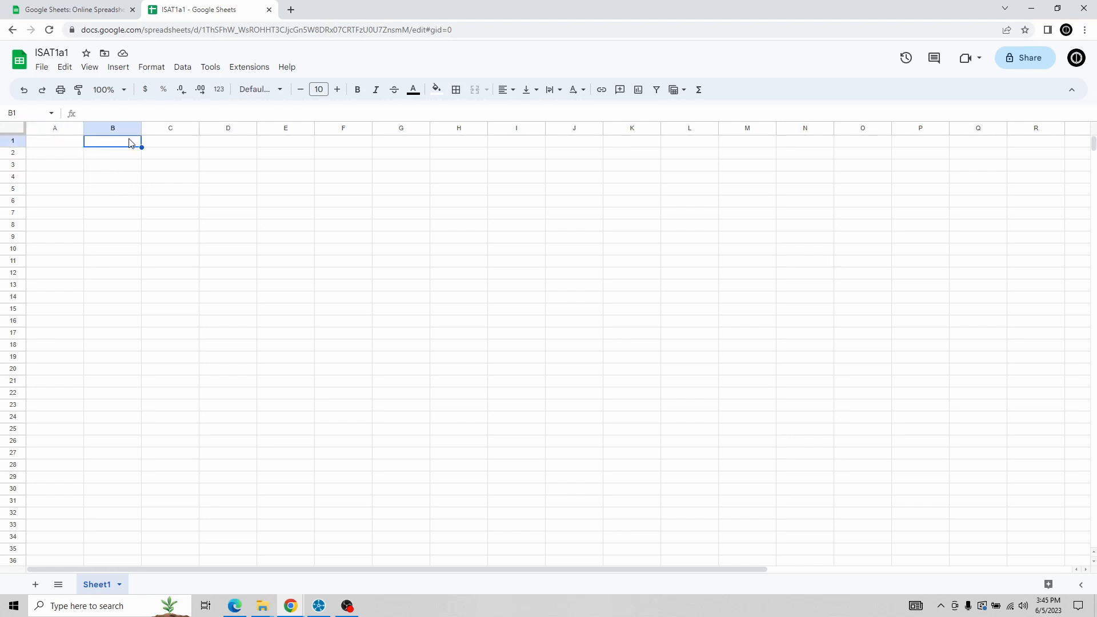
{"action": "left_click", "coordinate": [178, 141]}
{"action": "left_click", "coordinate": [232, 143]}
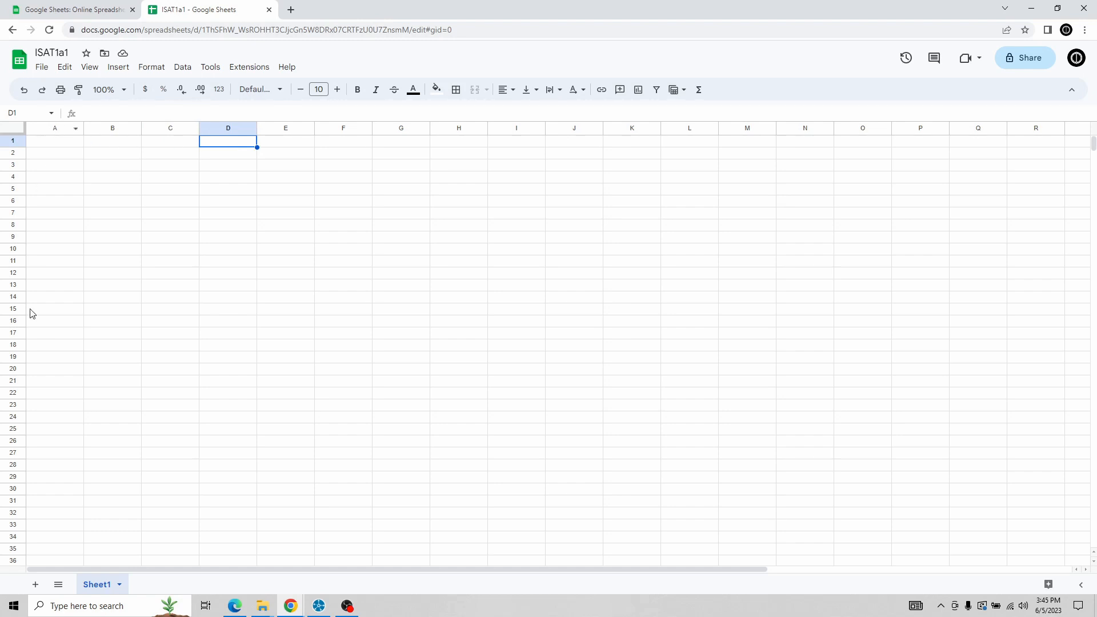
{"action": "left_click", "coordinate": [50, 129]}
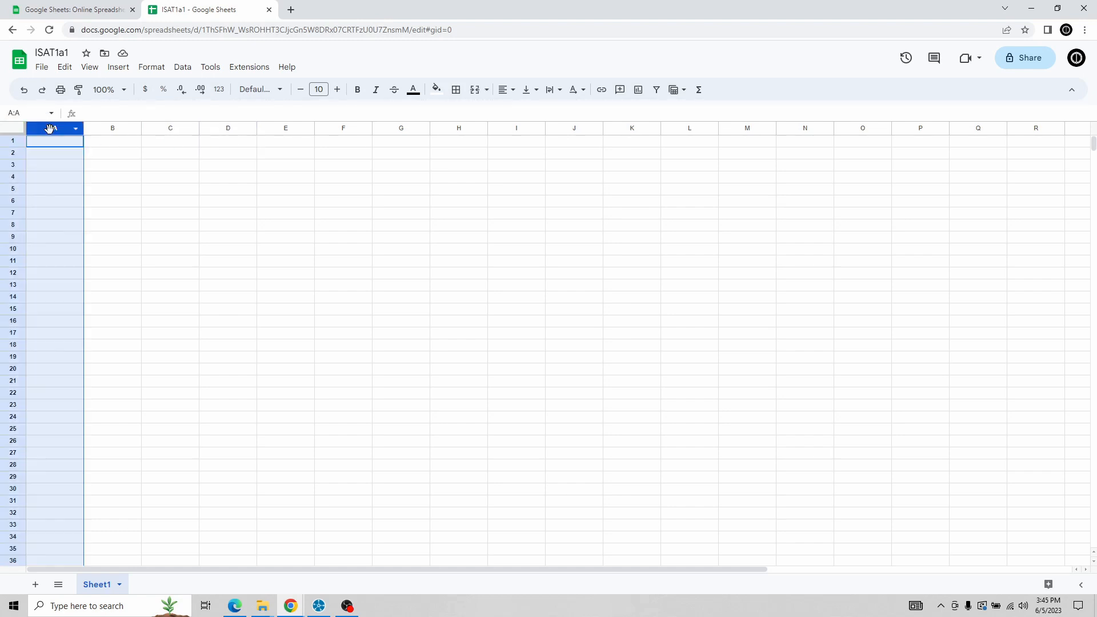
{"action": "left_click", "coordinate": [117, 128]}
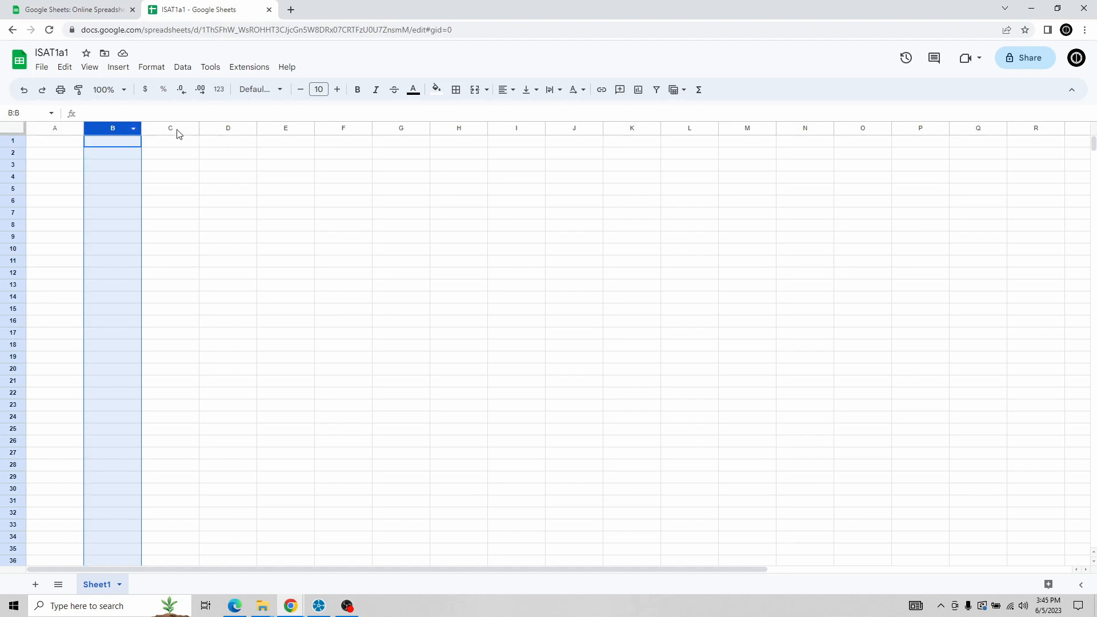
{"action": "left_click", "coordinate": [177, 129]}
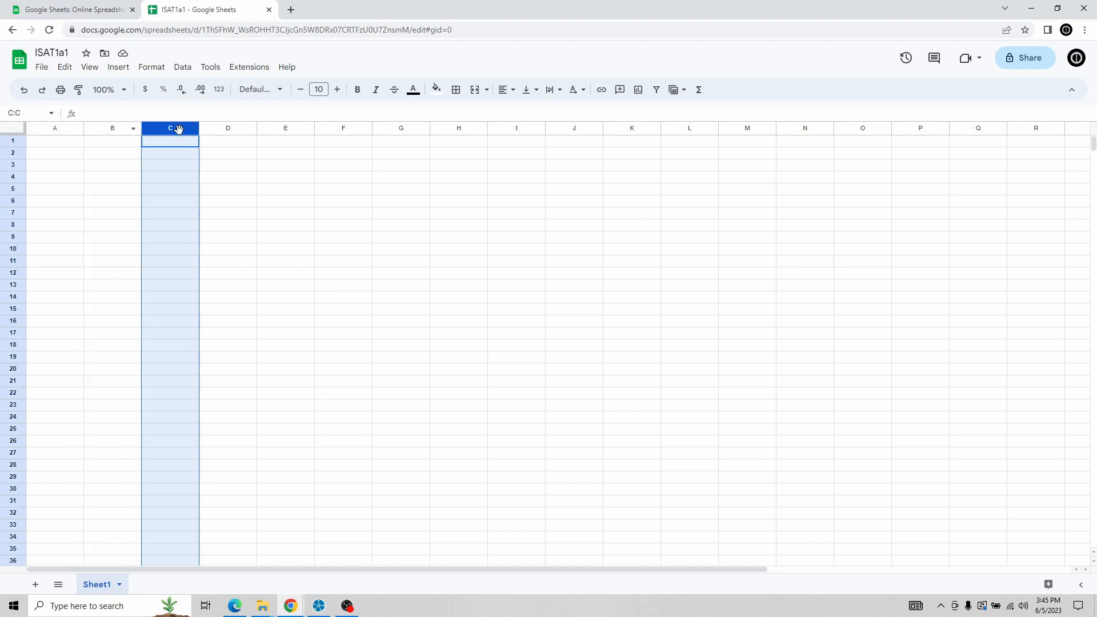
{"action": "left_click", "coordinate": [16, 142]}
{"action": "left_click", "coordinate": [16, 153]}
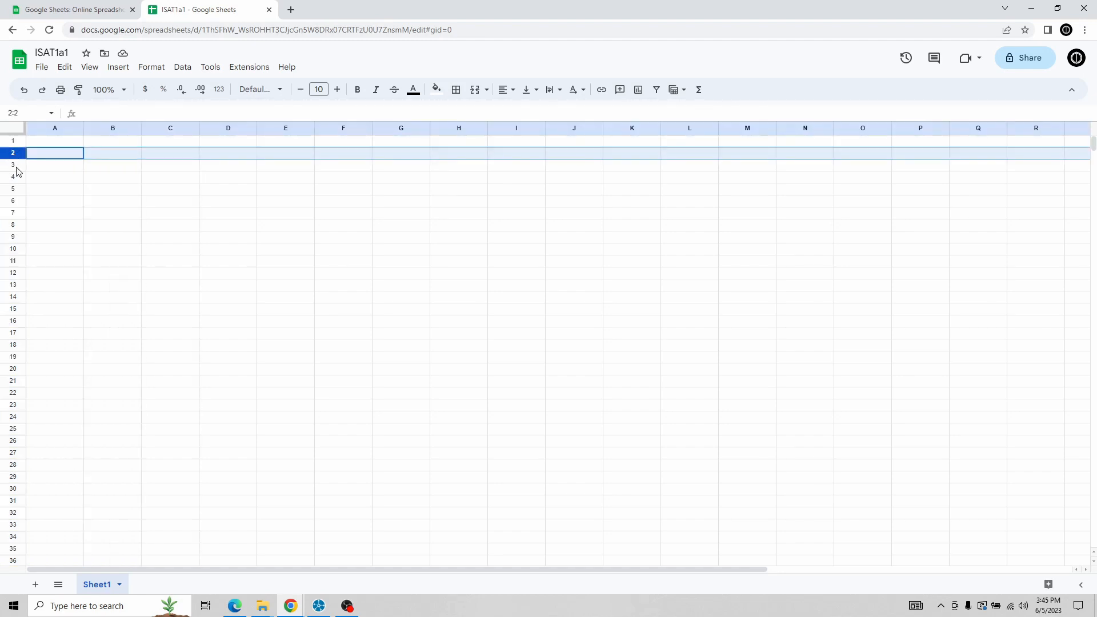
{"action": "left_click", "coordinate": [16, 166]}
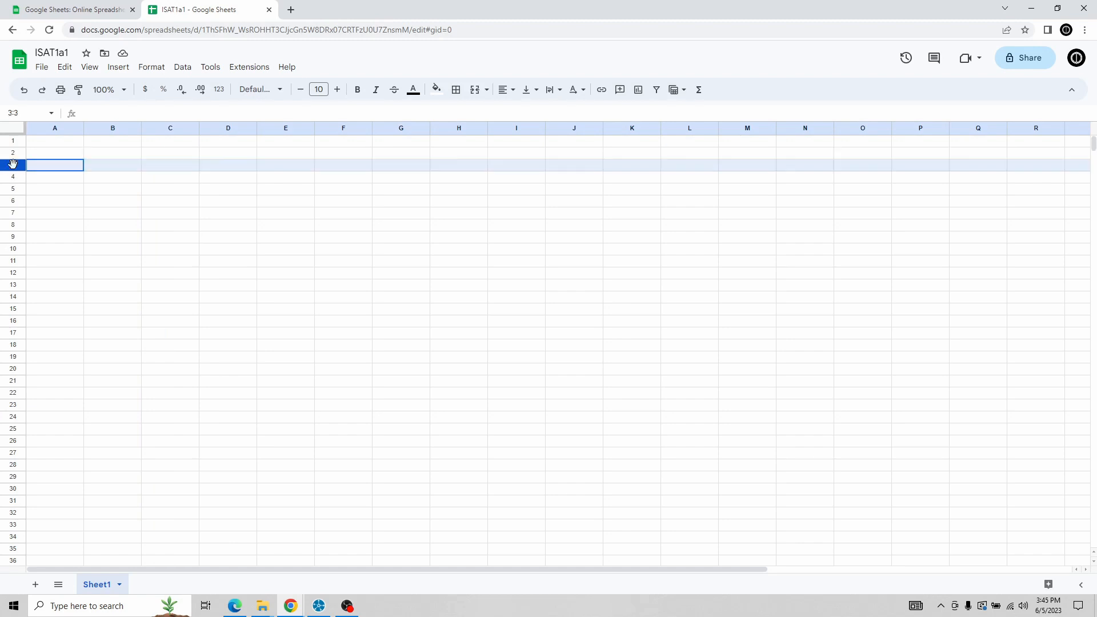
{"action": "left_click", "coordinate": [102, 156]}
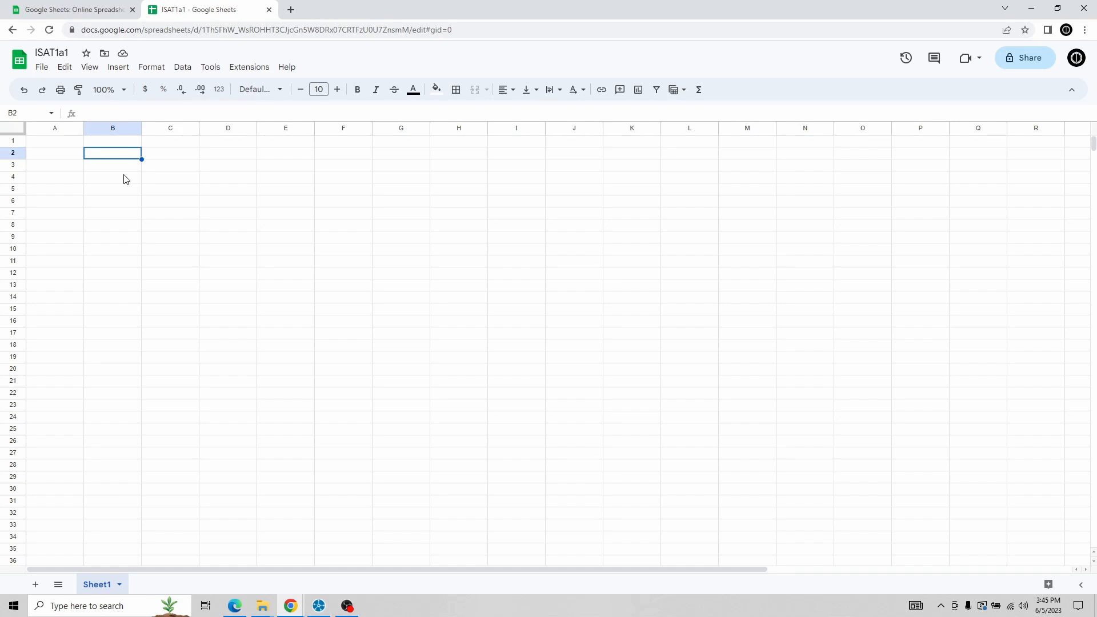
Switch to STK to review ISAT's orbit parameters and the KPNO access report, and return to the ISAT1a1 spreadsheet
{"action": "left_click", "coordinate": [1031, 8]}
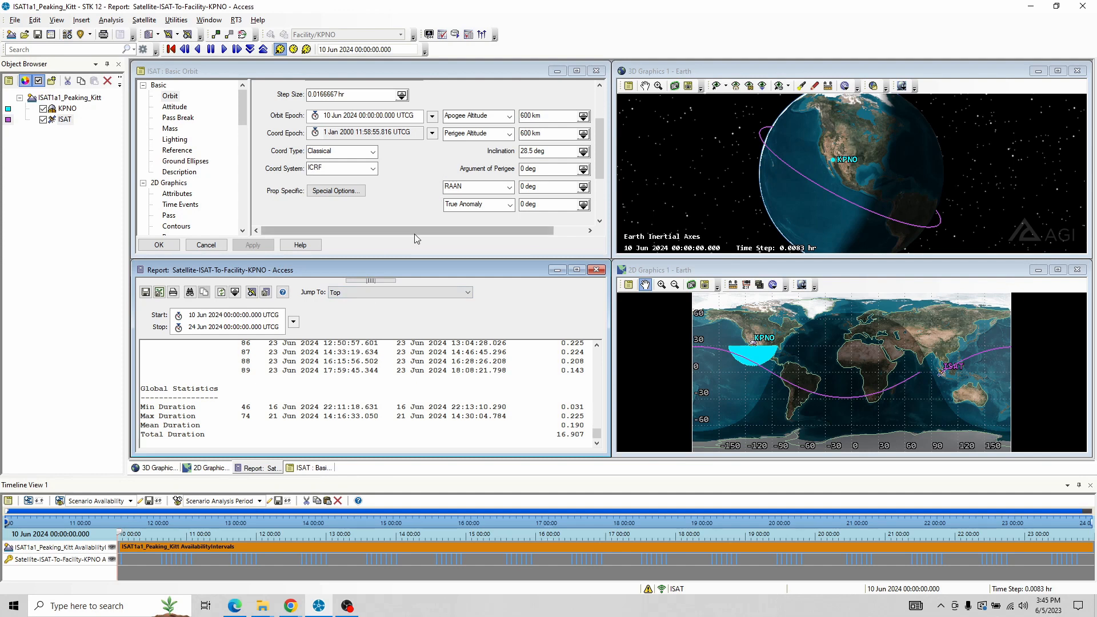
{"action": "left_click_drag", "start_coordinate": [413, 231], "coordinate": [488, 235]}
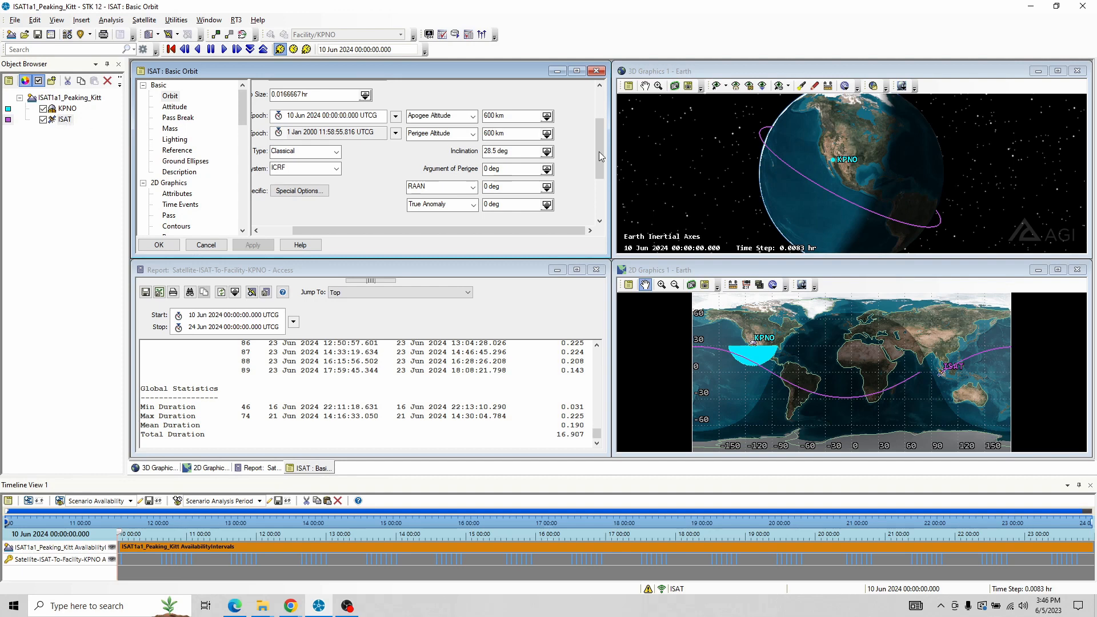
{"action": "left_click", "coordinate": [292, 272]}
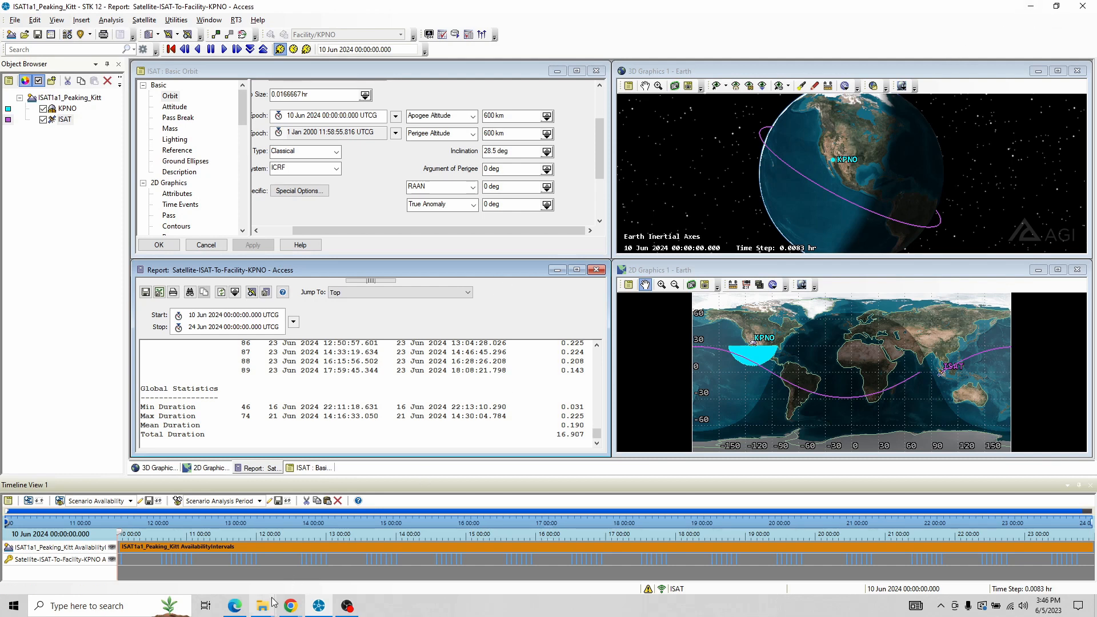
{"action": "mouse_move", "coordinate": [290, 606]}
{"action": "left_click", "coordinate": [366, 571]}
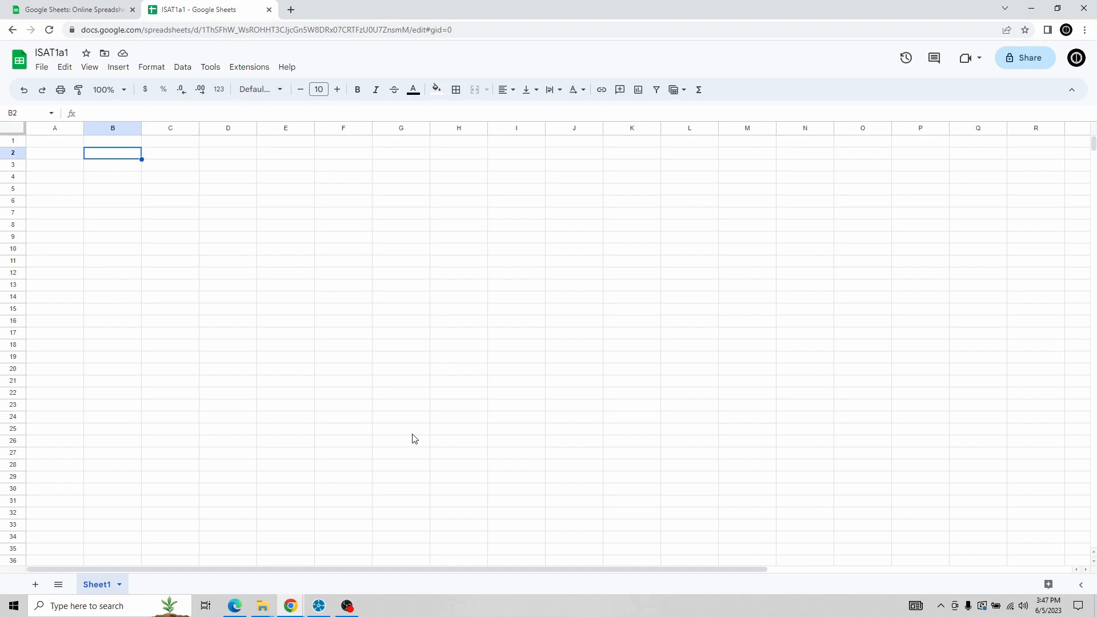
{"action": "key", "text": "alt+Tab"}
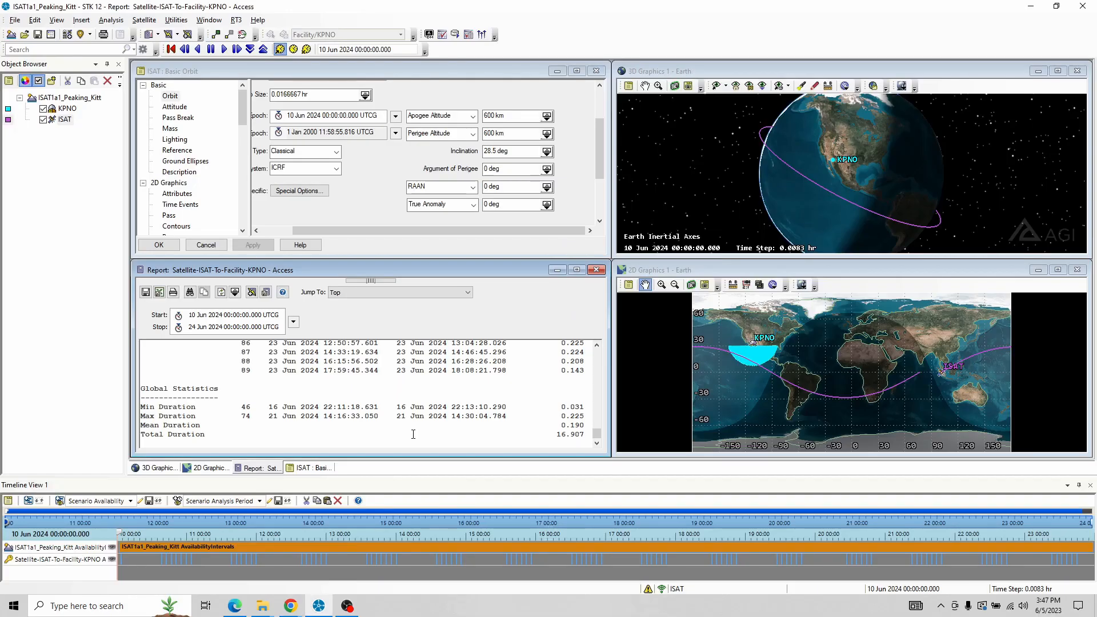
{"action": "key", "text": "alt+Tab"}
{"action": "key", "text": "alt+Tab"}
{"action": "key", "text": "alt+Tab"}
{"action": "key", "text": "alt+Tab"}
{"action": "key", "text": "alt+Tab"}
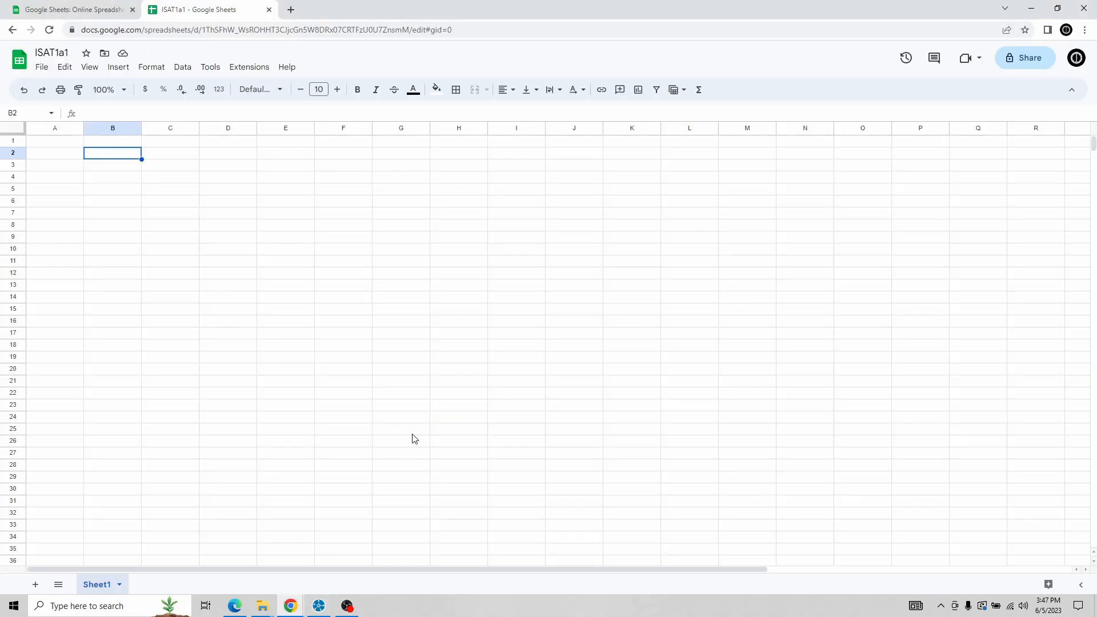
{"action": "key", "text": "alt+Tab"}
{"action": "key", "text": "alt+Tab"}
{"action": "key", "text": "alt+Tab"}
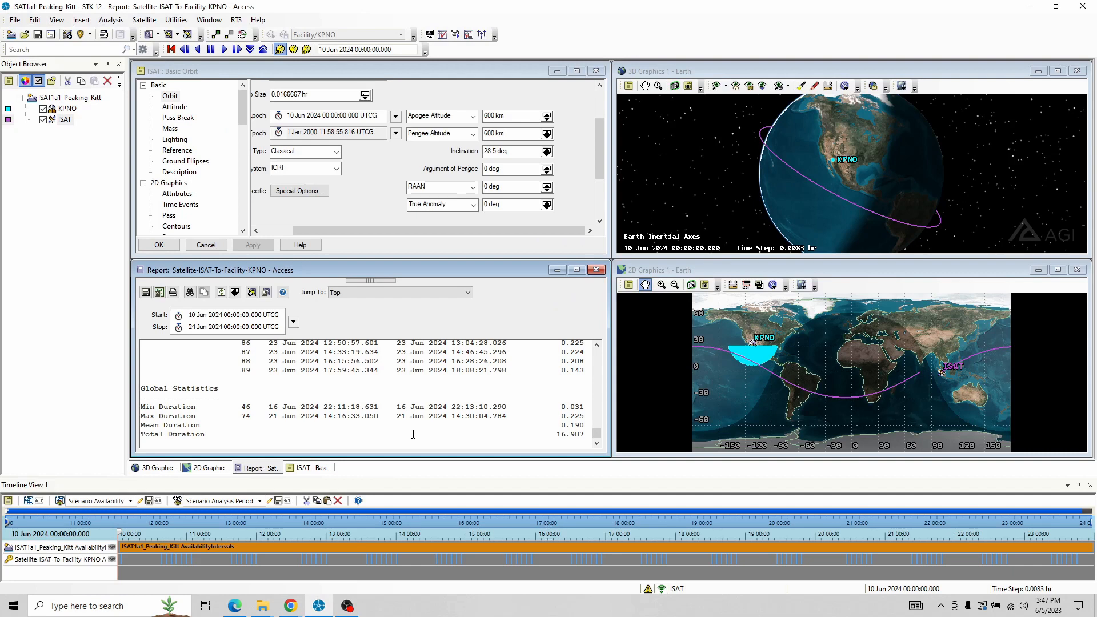
{"action": "key", "text": "alt+Tab"}
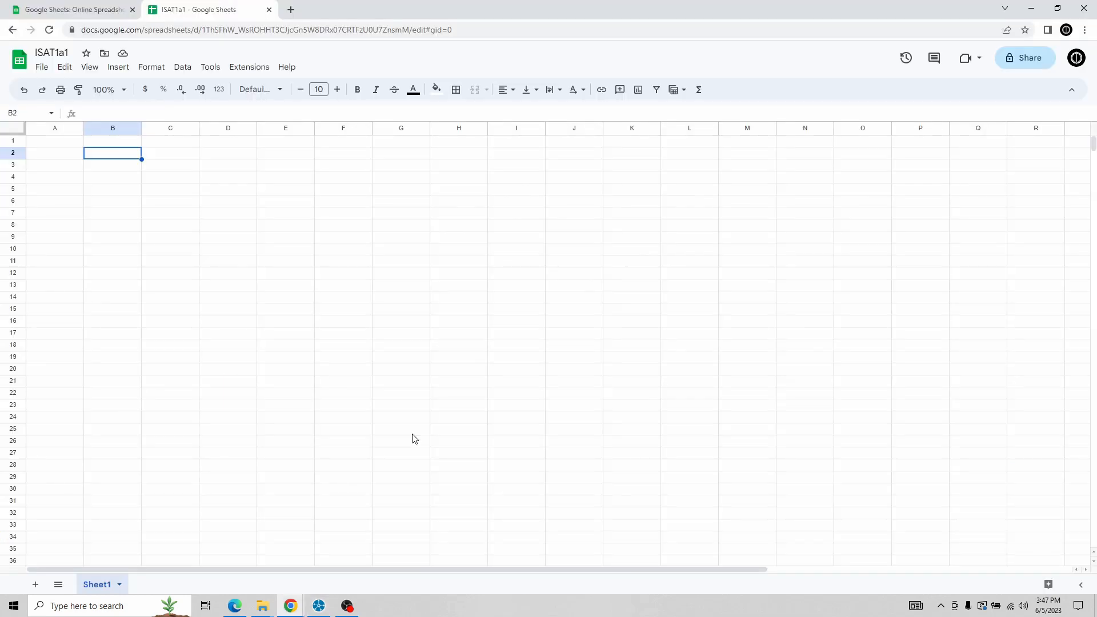
Enter the heading "trial" in cell A1 and number the trials 1, 2 and 3 in cells A2 to A4
{"action": "key", "text": "Up"}
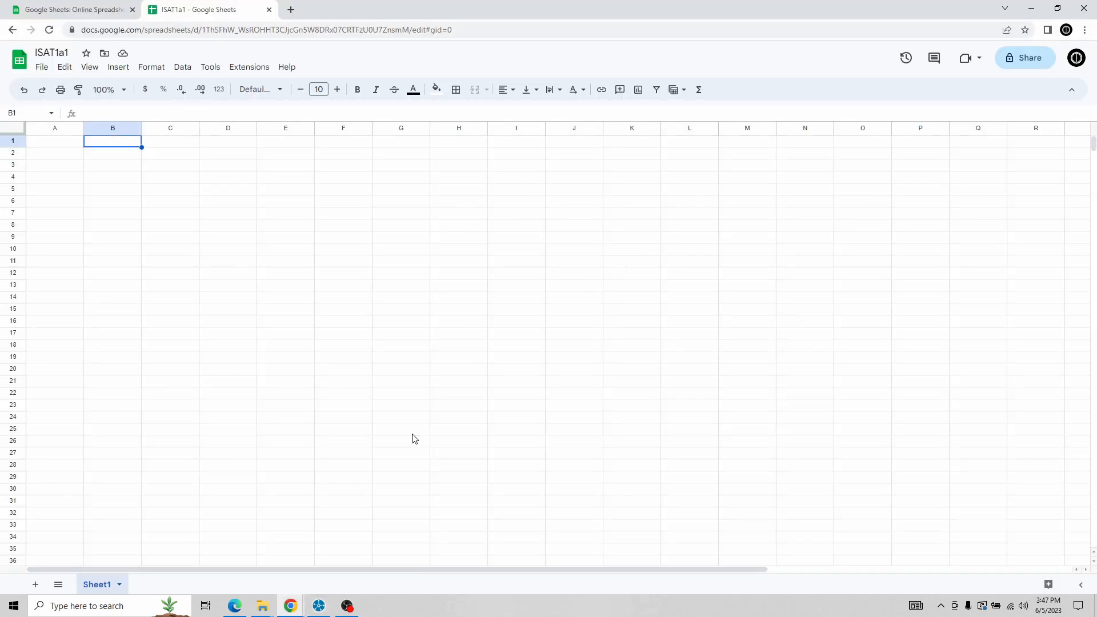
{"action": "key", "text": "Left"}
{"action": "type", "text": "trial"}
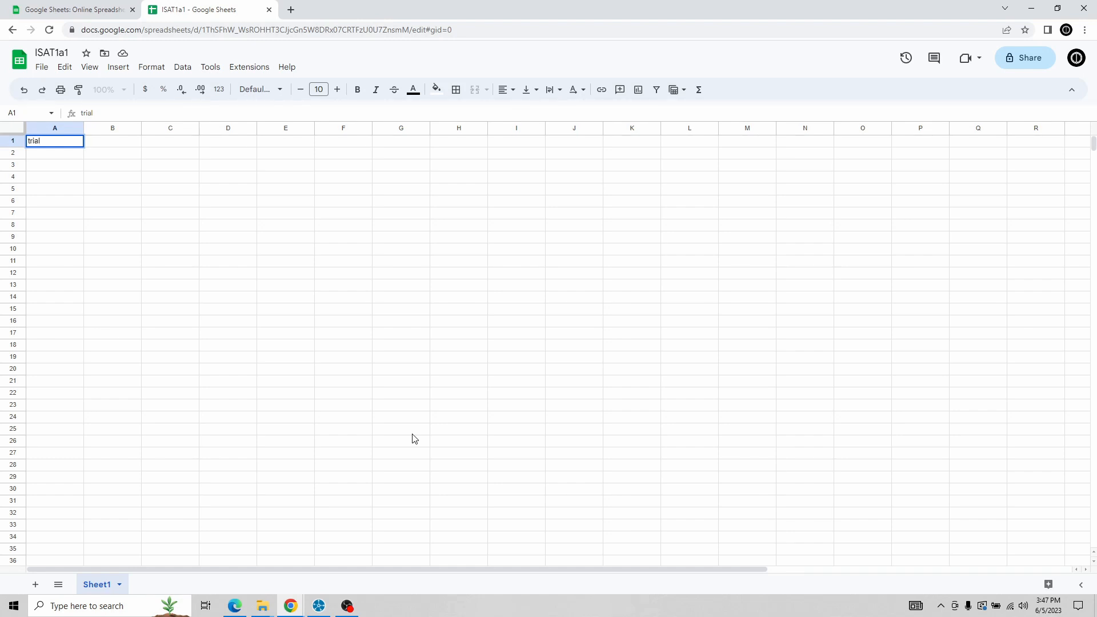
{"action": "key", "text": "Return"}
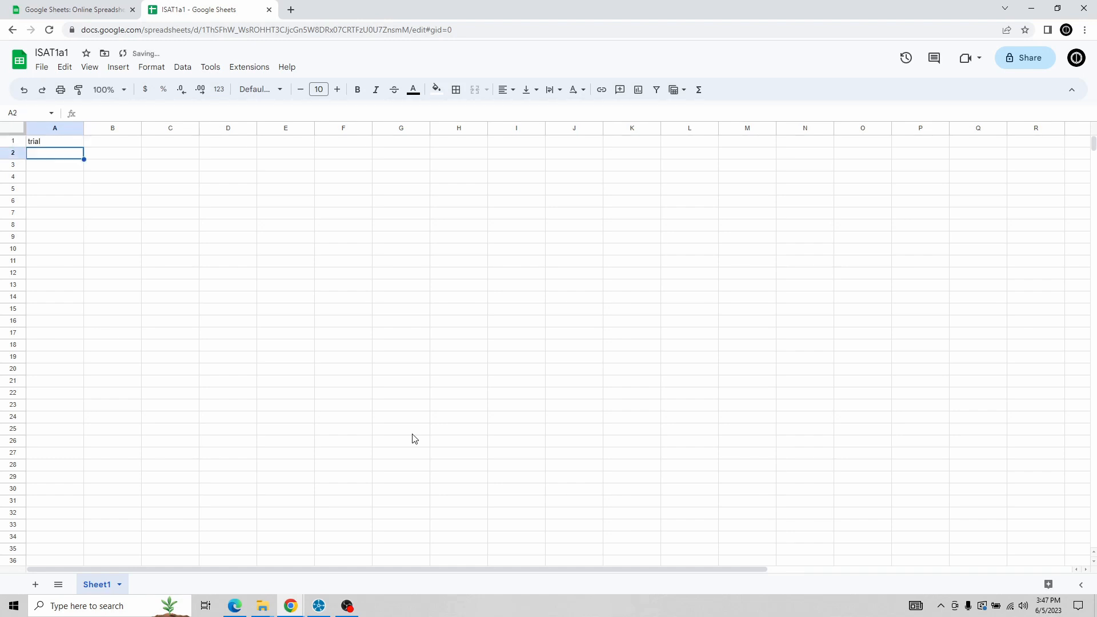
{"action": "type", "text": "1"}
{"action": "key", "text": "Return"}
{"action": "type", "text": "2"}
{"action": "key", "text": "Return"}
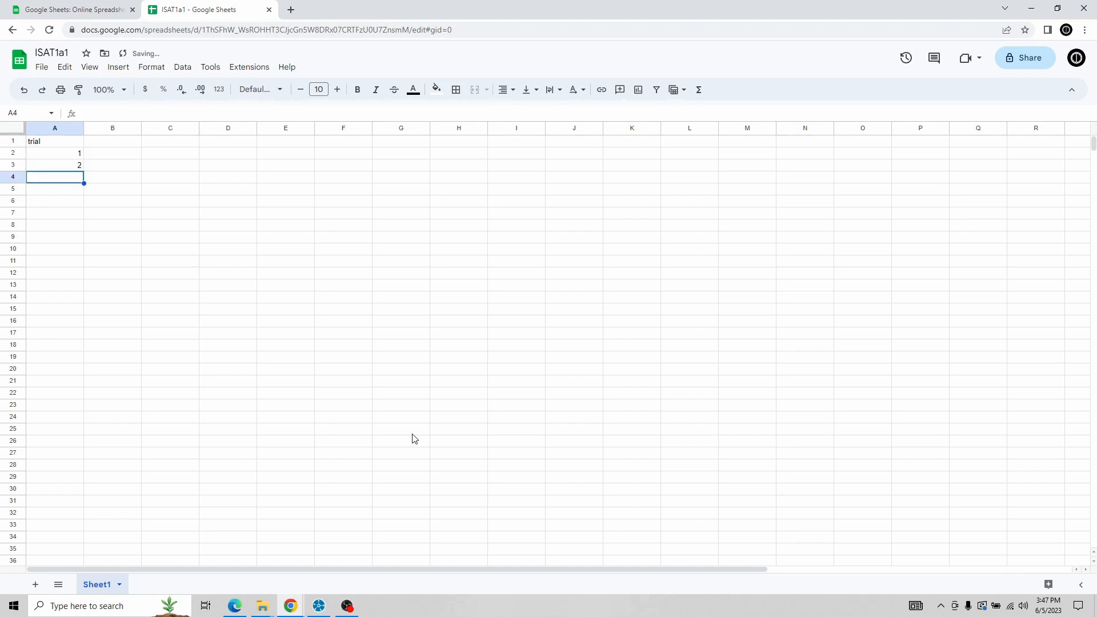
{"action": "type", "text": "3"}
{"action": "key", "text": "Return"}
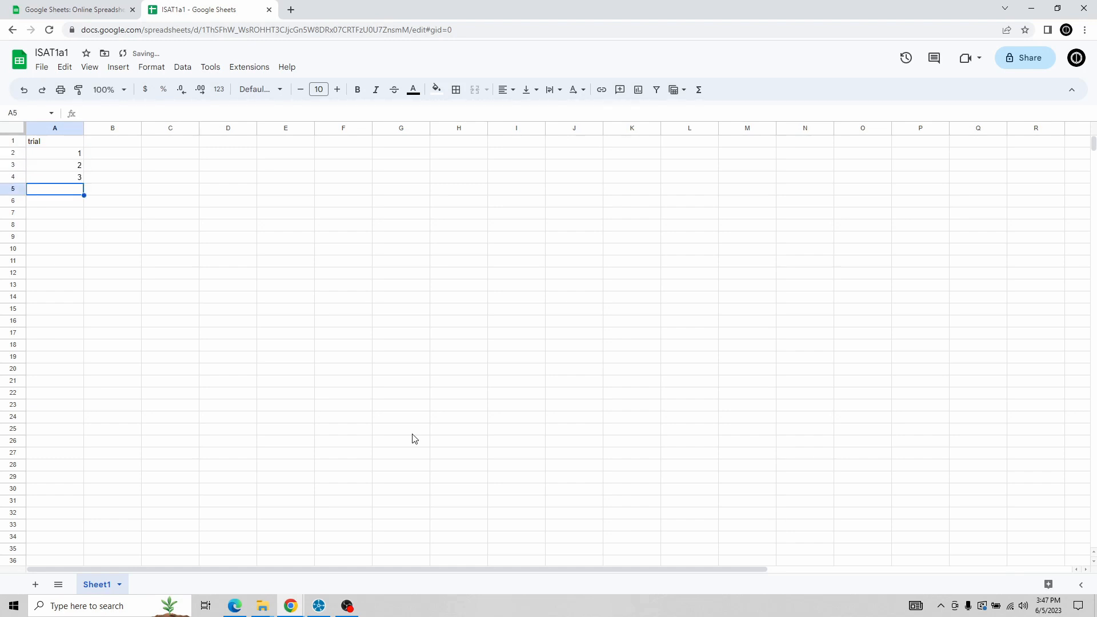
Add the column headings "apo", "peri" and "inc" in cells B1 to D1
{"action": "key", "text": "Right"}
{"action": "key", "text": "Up"}
{"action": "key", "text": "Up"}
{"action": "key", "text": "Up"}
{"action": "key", "text": "Up"}
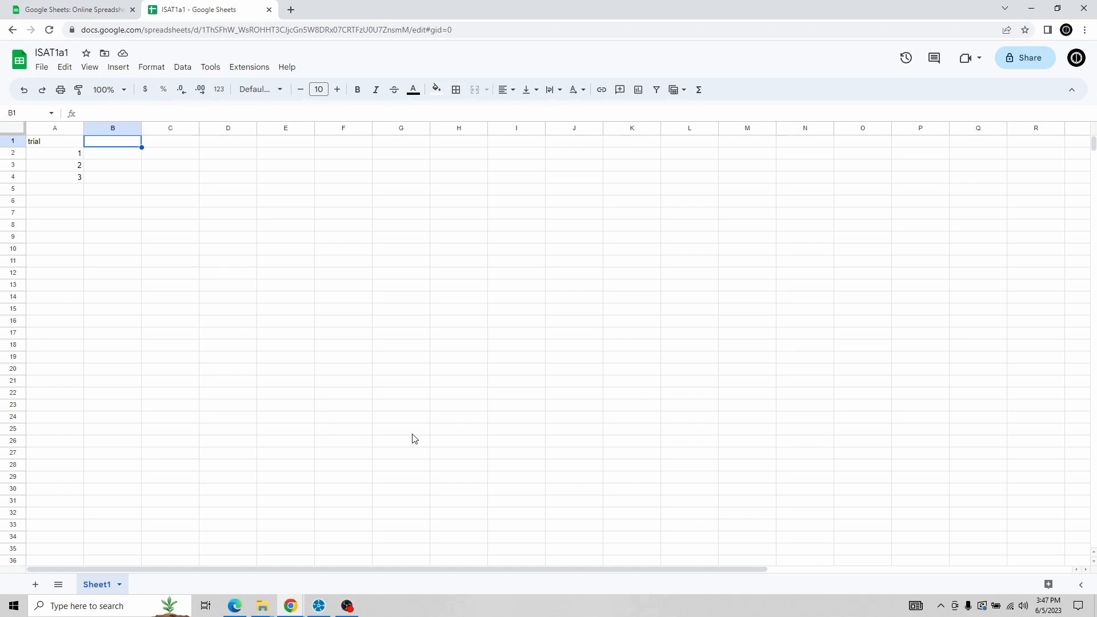
{"action": "type", "text": "apo"}
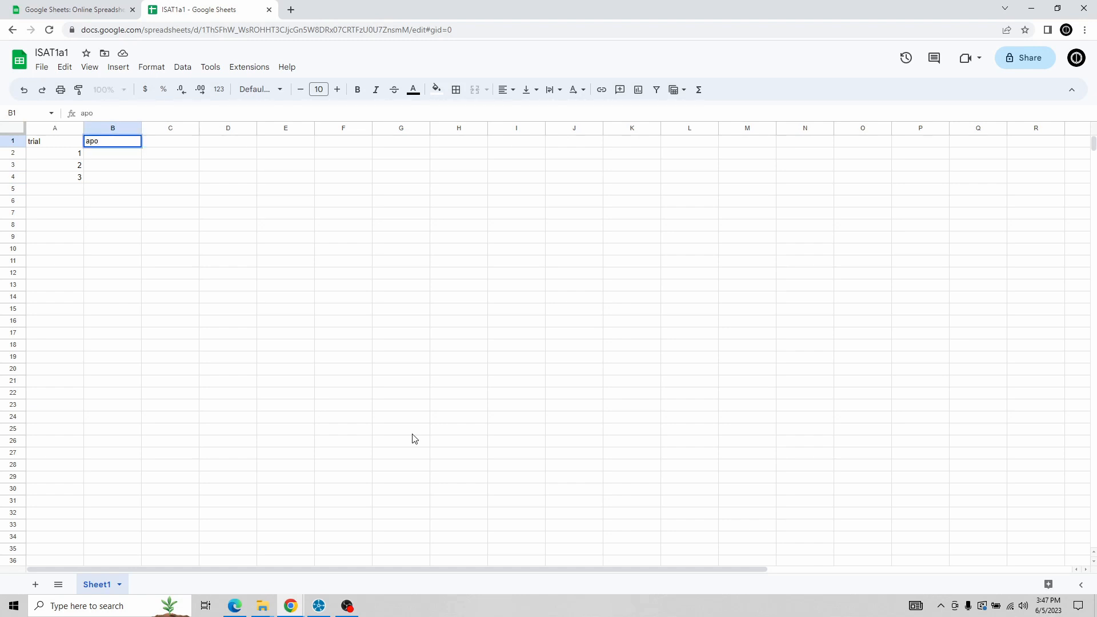
{"action": "key", "text": "Tab"}
{"action": "type", "text": "peri"}
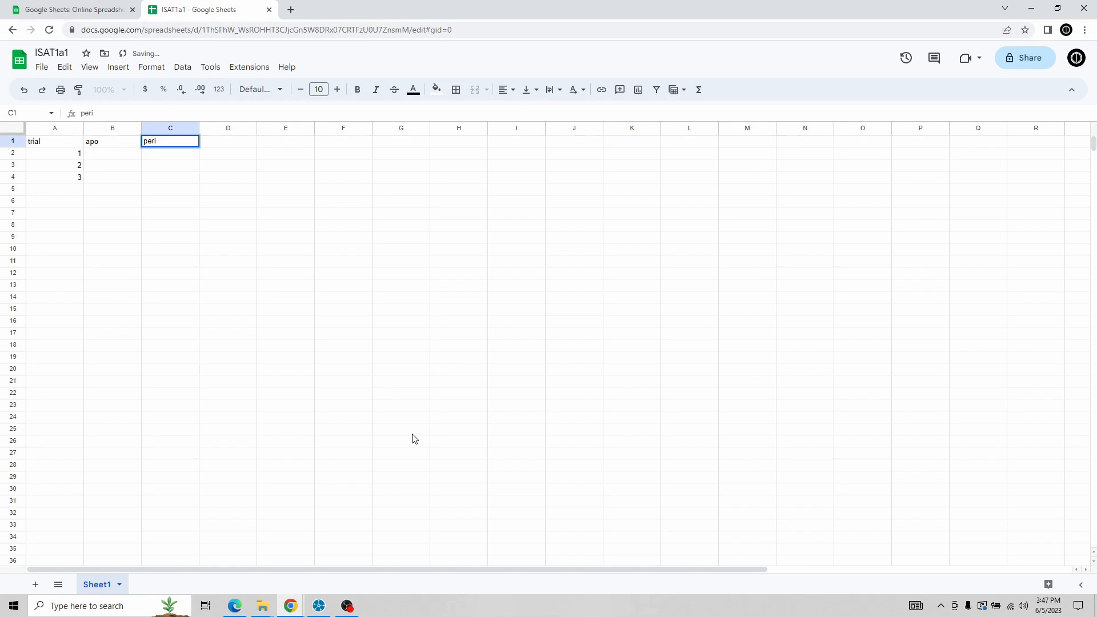
{"action": "key", "text": "Tab"}
{"action": "type", "text": "inc"}
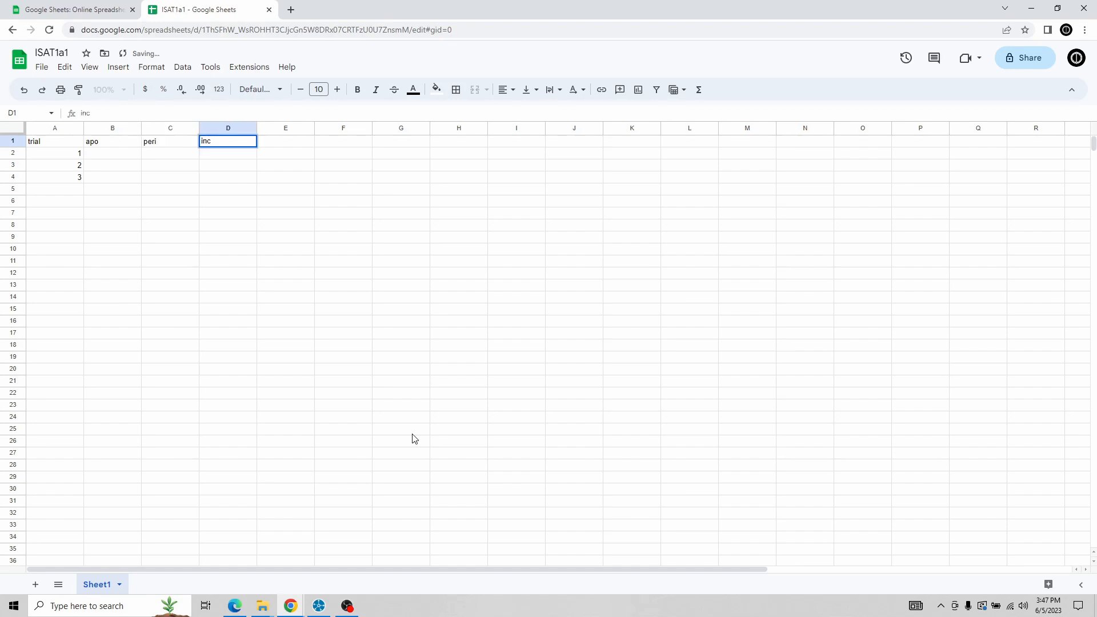
{"action": "key", "text": "Tab"}
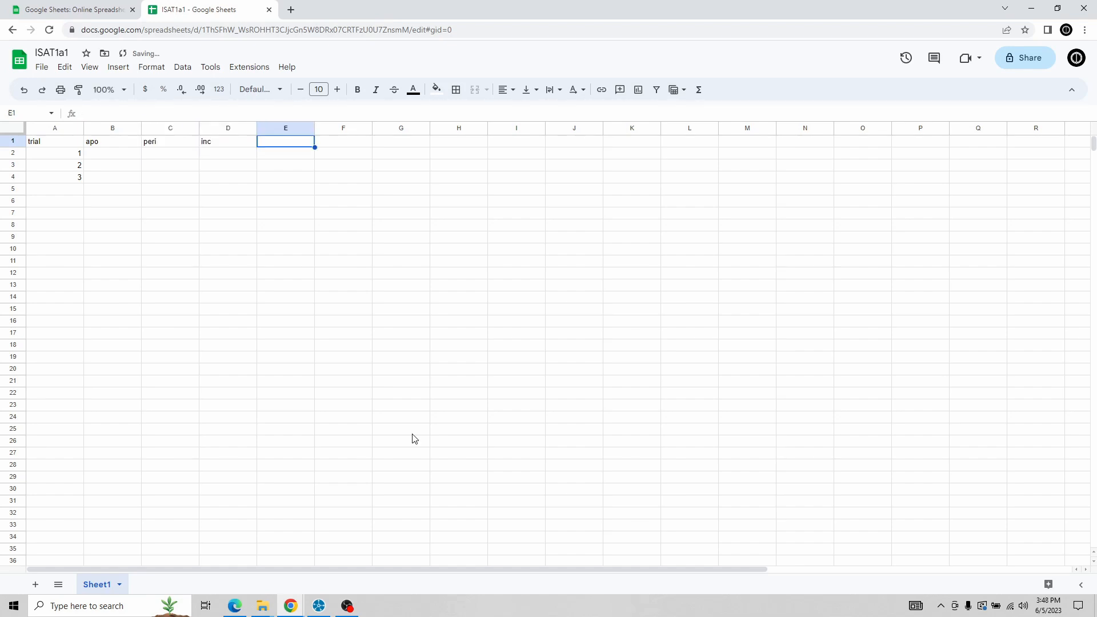
Add the column headings "aop", "raan" and "ta" in cells E1 to G1, checking the orbit parameter names in STK
{"action": "key", "text": "alt+Tab"}
{"action": "key", "text": "alt+Tab"}
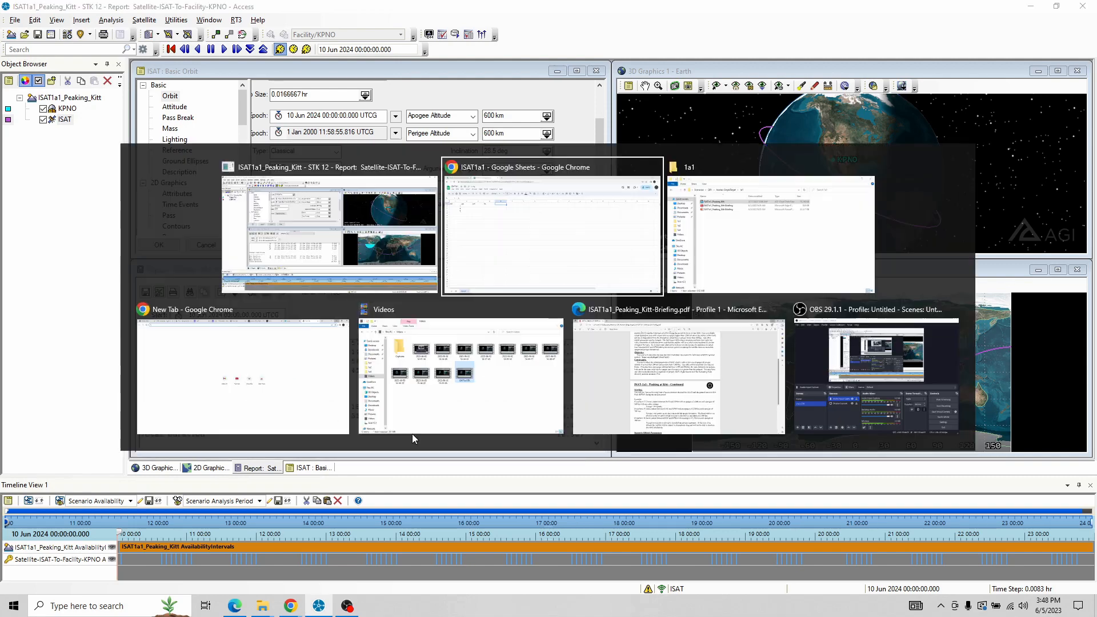
{"action": "type", "text": "aop"}
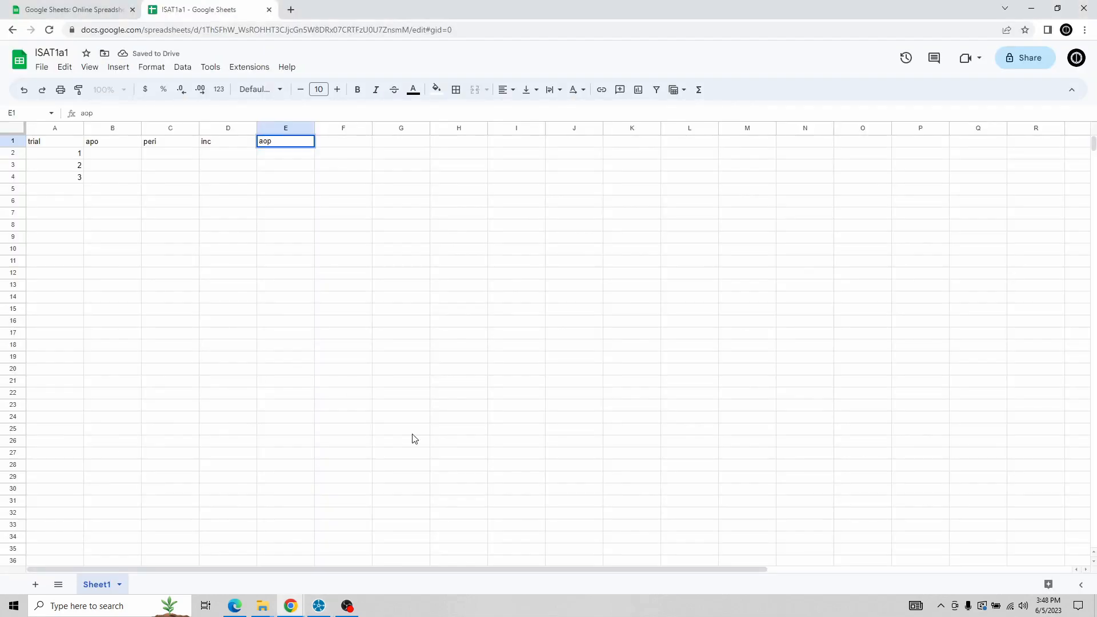
{"action": "key", "text": "alt+Tab"}
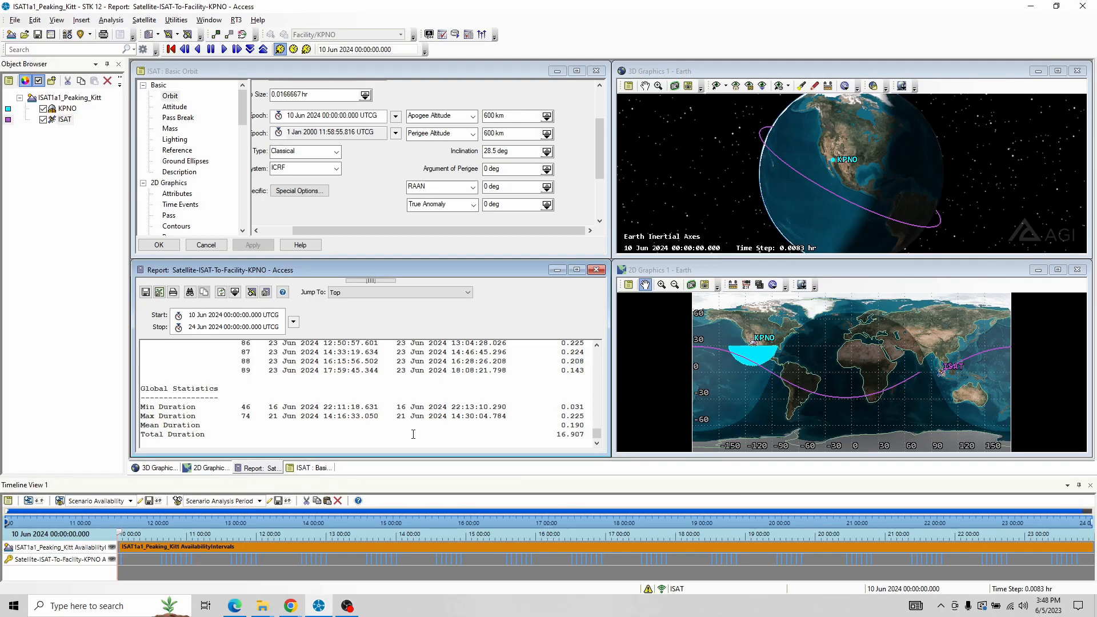
{"action": "key", "text": "alt+Tab"}
{"action": "type", "text": "rann"}
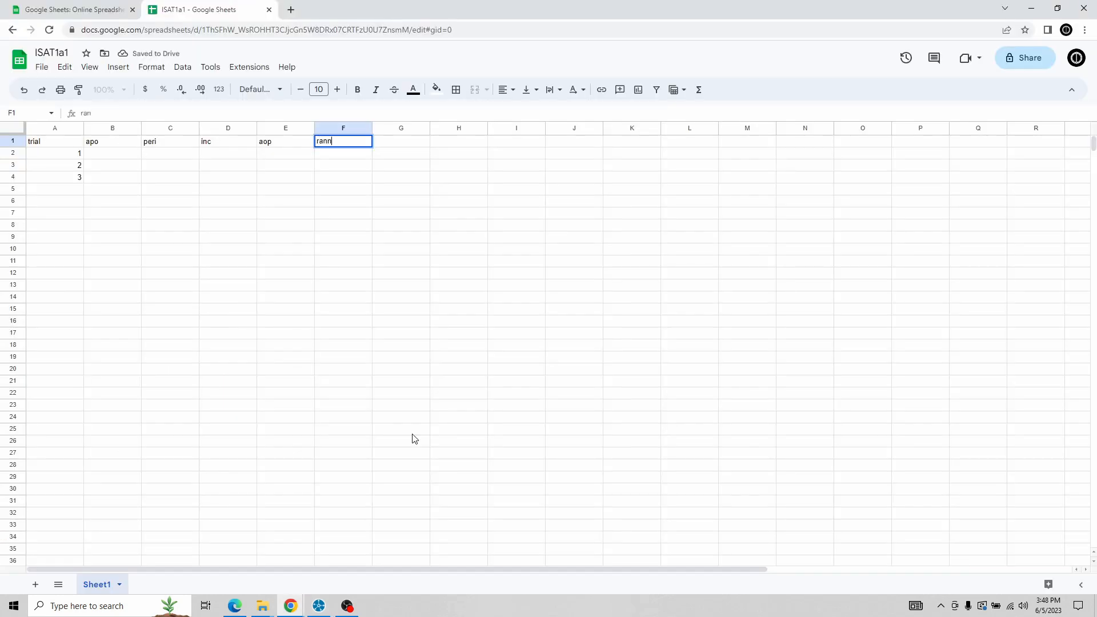
{"action": "key", "text": "BackSpace"}
{"action": "key", "text": "BackSpace"}
{"action": "type", "text": "an"}
{"action": "key", "text": "Tab"}
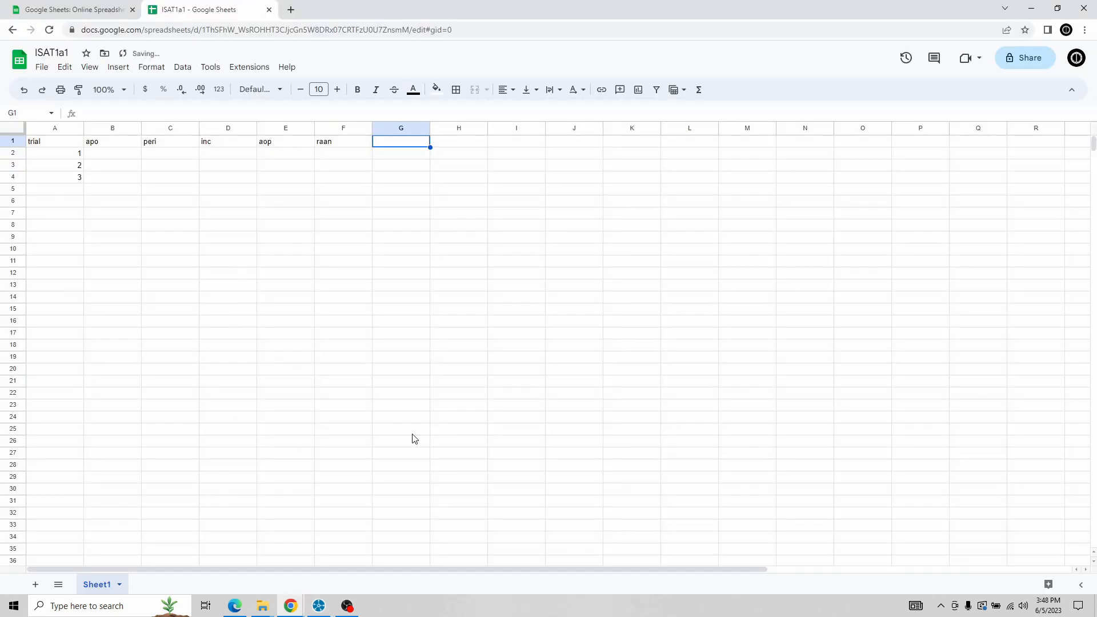
{"action": "type", "text": "ta"}
{"action": "key", "text": "Return"}
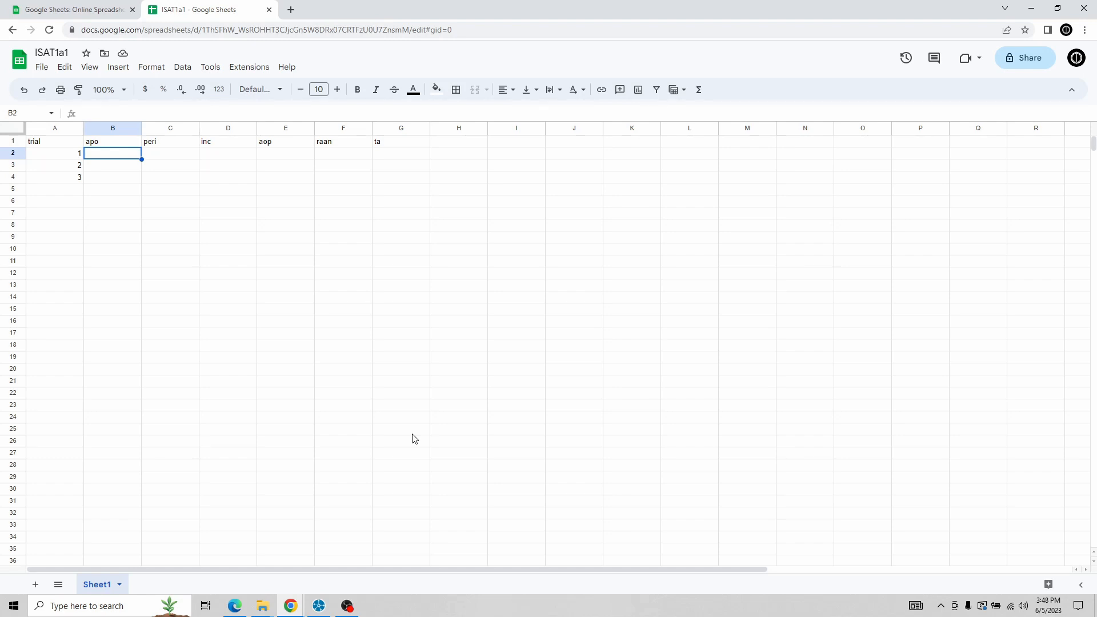
Record trial 1's apo as 600, peri as 600 and inc as 28.5 in cells B2 to D2
{"action": "type", "text": "600"}
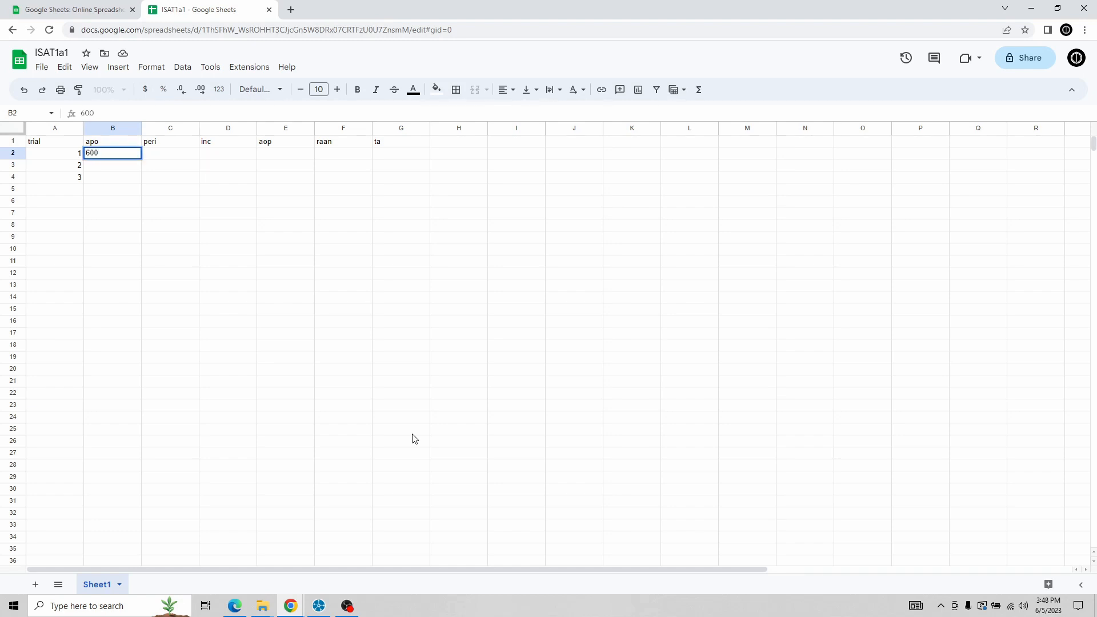
{"action": "key", "text": "Tab"}
{"action": "type", "text": "600"}
{"action": "key", "text": "Tab"}
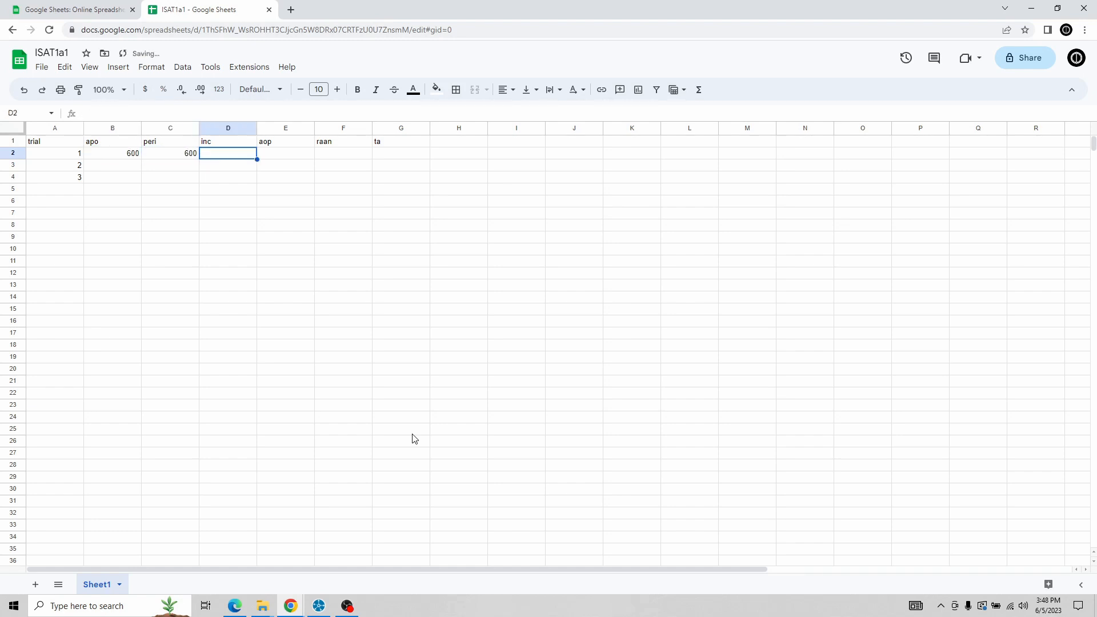
{"action": "type", "text": "28"}
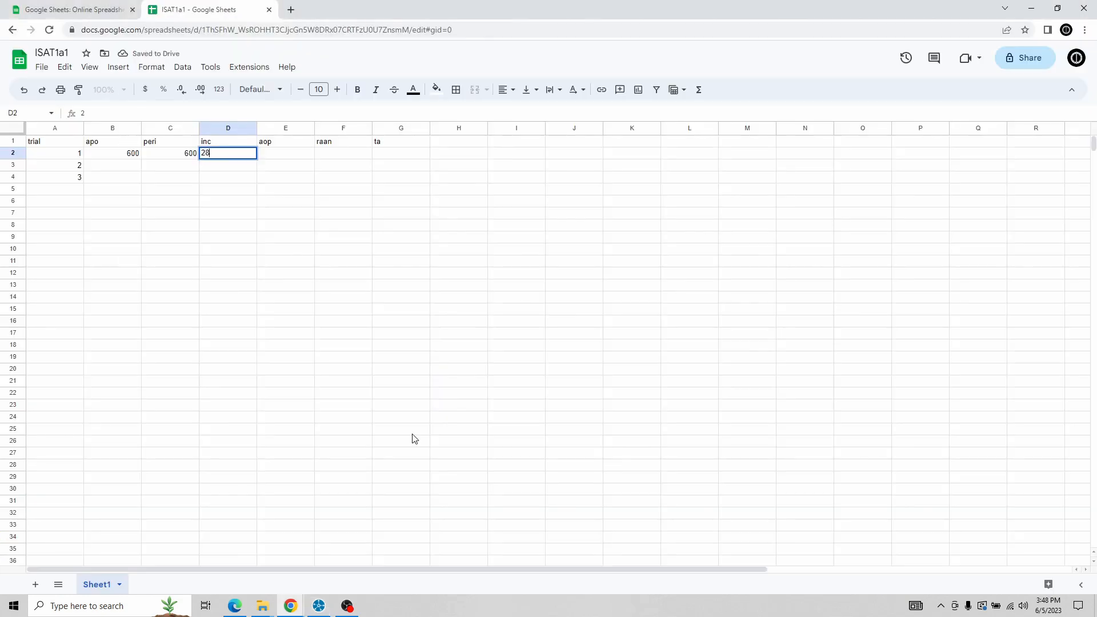
{"action": "key", "text": "Return"}
{"action": "key", "text": "Up"}
{"action": "key", "text": "Right"}
{"action": "key", "text": "Right"}
{"action": "key", "text": "Right"}
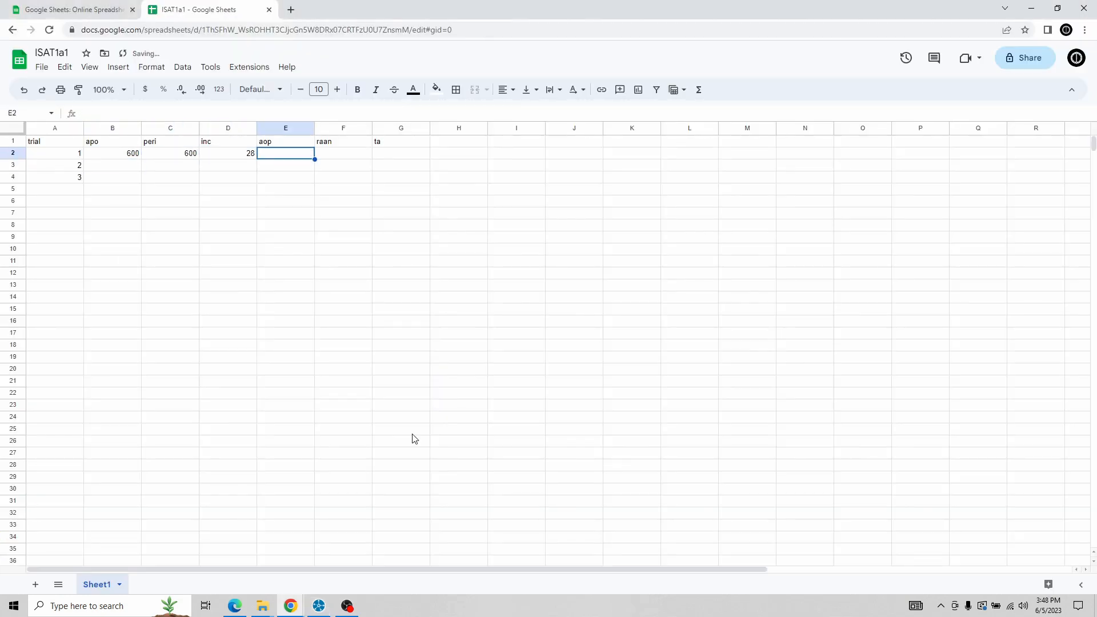
{"action": "key", "text": "Left"}
{"action": "key", "text": "Return"}
{"action": "type", "text": ".5"}
{"action": "key", "text": "Tab"}
Check the remaining orbit angles in STK and enter 0 for trial 1's aop, raan and ta in cells E2 to G2
{"action": "key", "text": "alt+Tab"}
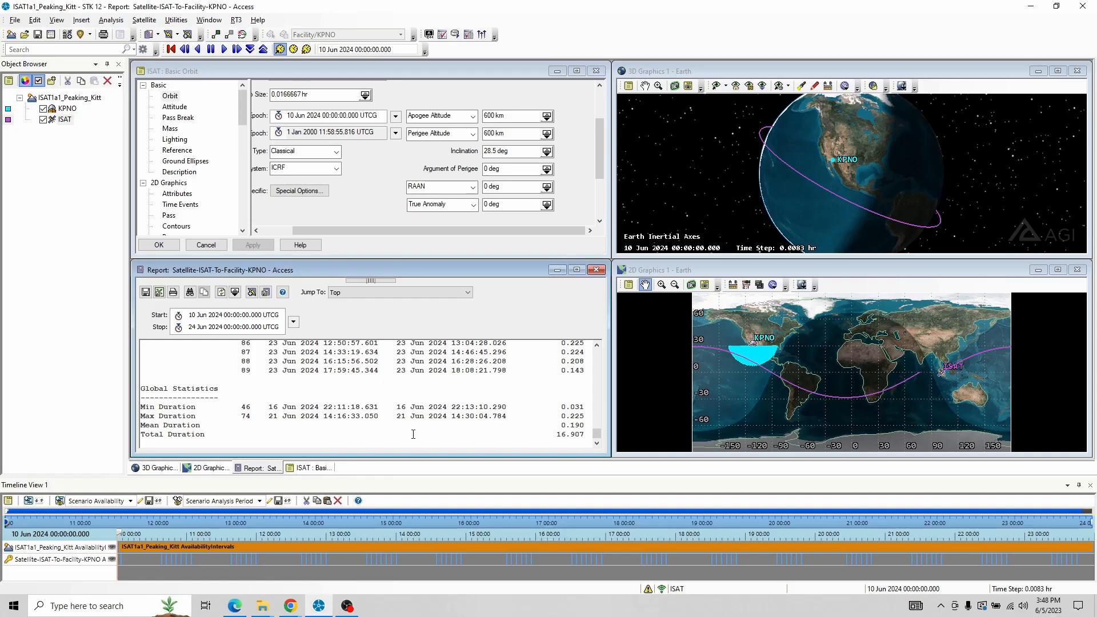
{"action": "key", "text": "alt+Tab"}
{"action": "type", "text": "0"}
{"action": "key", "text": "Tab"}
{"action": "type", "text": "0"}
{"action": "key", "text": "Tab"}
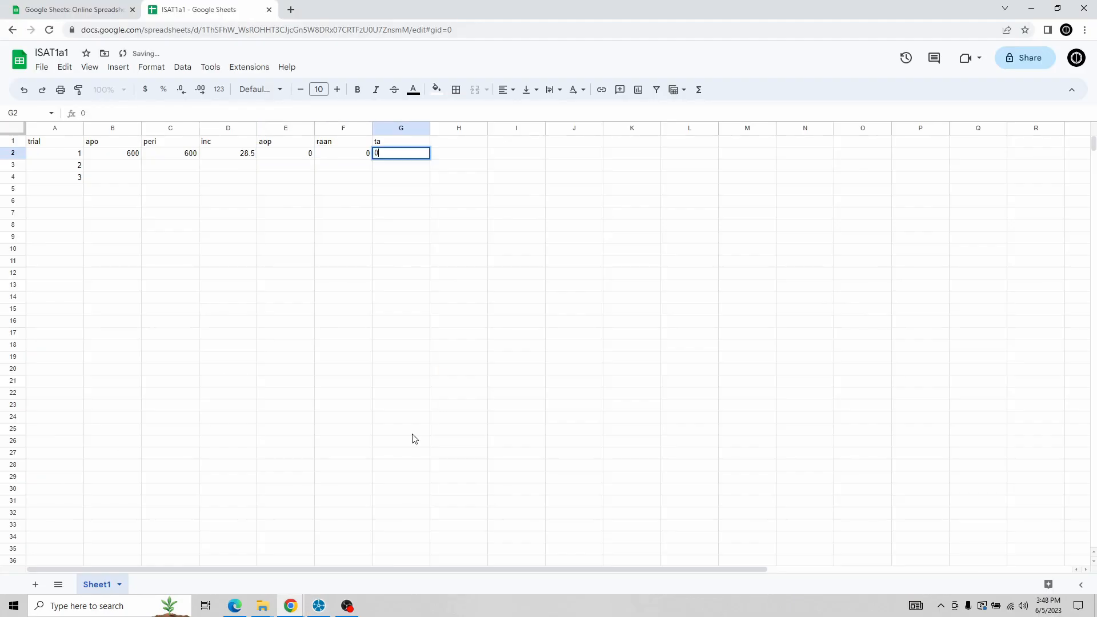
{"action": "type", "text": "0"}
{"action": "key", "text": "Return"}
Add the column heading "time (hr)" in cell I1, leaving column H empty
{"action": "key", "text": "Right"}
{"action": "key", "text": "Right"}
{"action": "key", "text": "Right"}
{"action": "key", "text": "Right"}
{"action": "key", "text": "Right"}
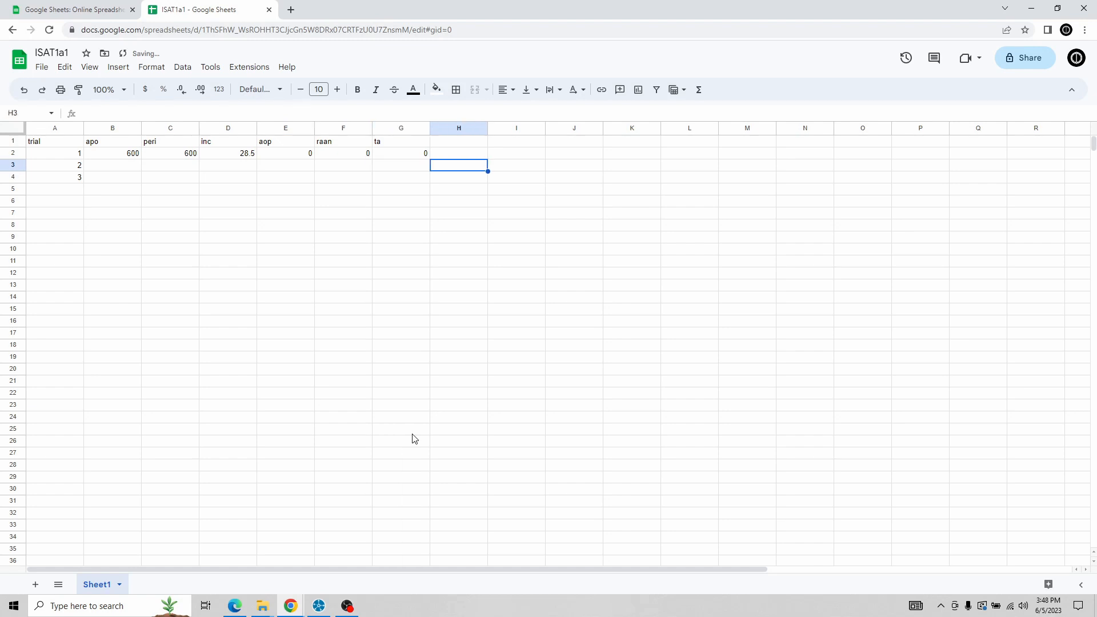
{"action": "key", "text": "Up"}
{"action": "key", "text": "Left"}
{"action": "key", "text": "Up"}
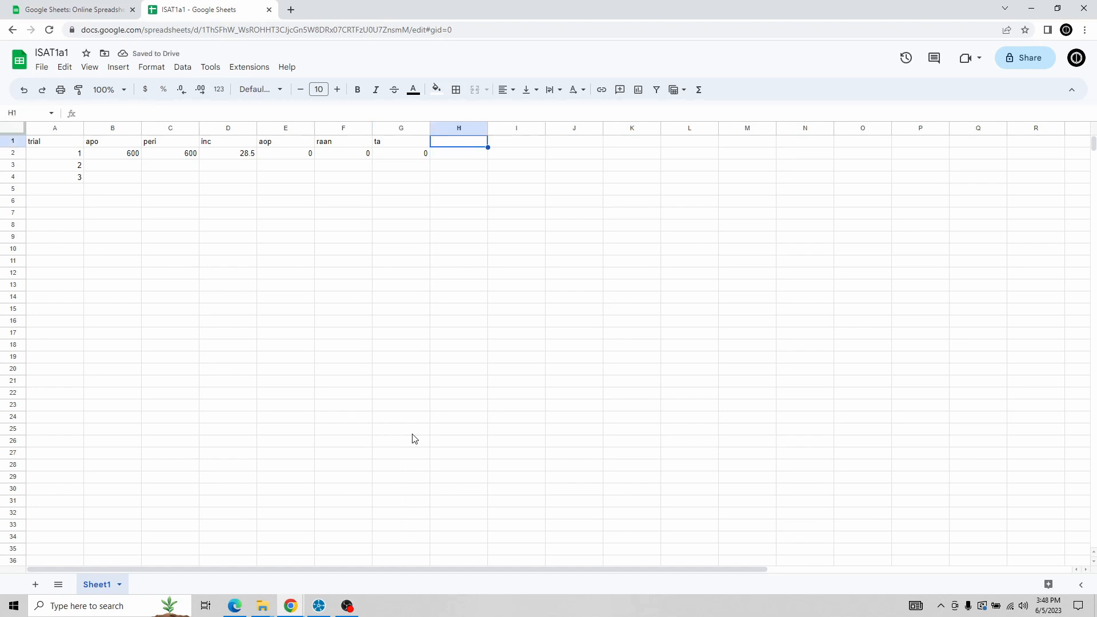
{"action": "key", "text": "Right"}
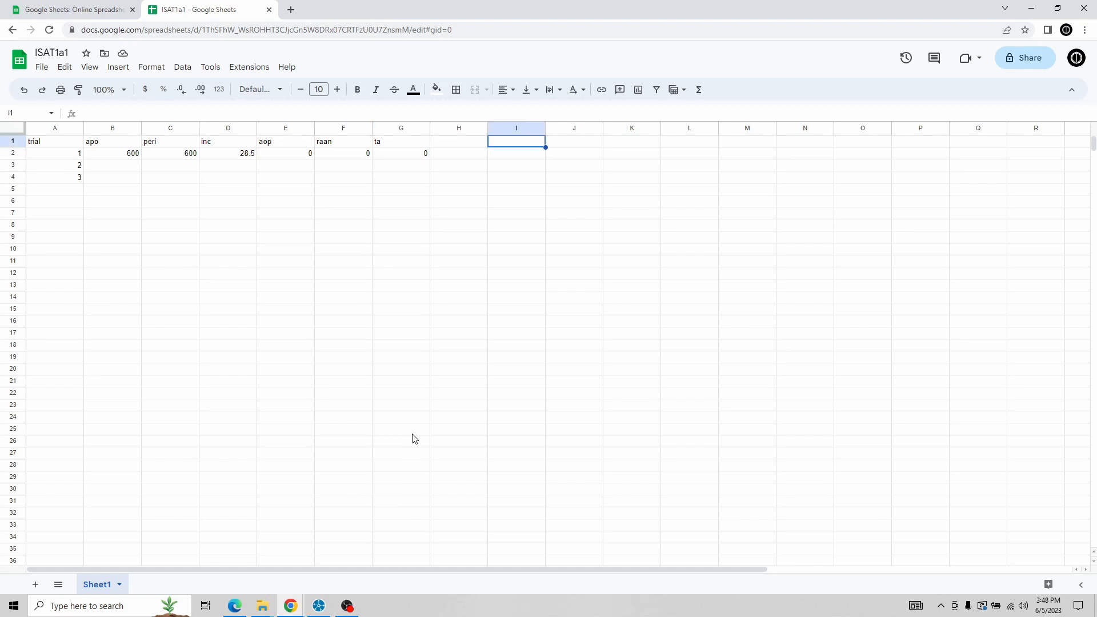
{"action": "type", "text": "time"}
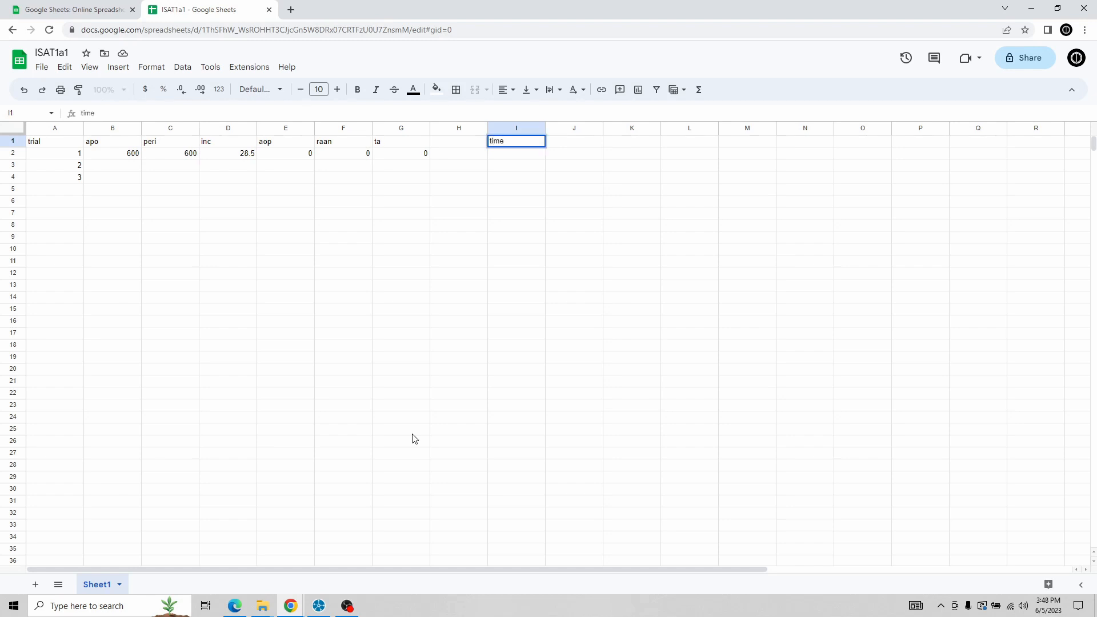
{"action": "type", "text": " (hr)"}
{"action": "key", "text": "Return"}
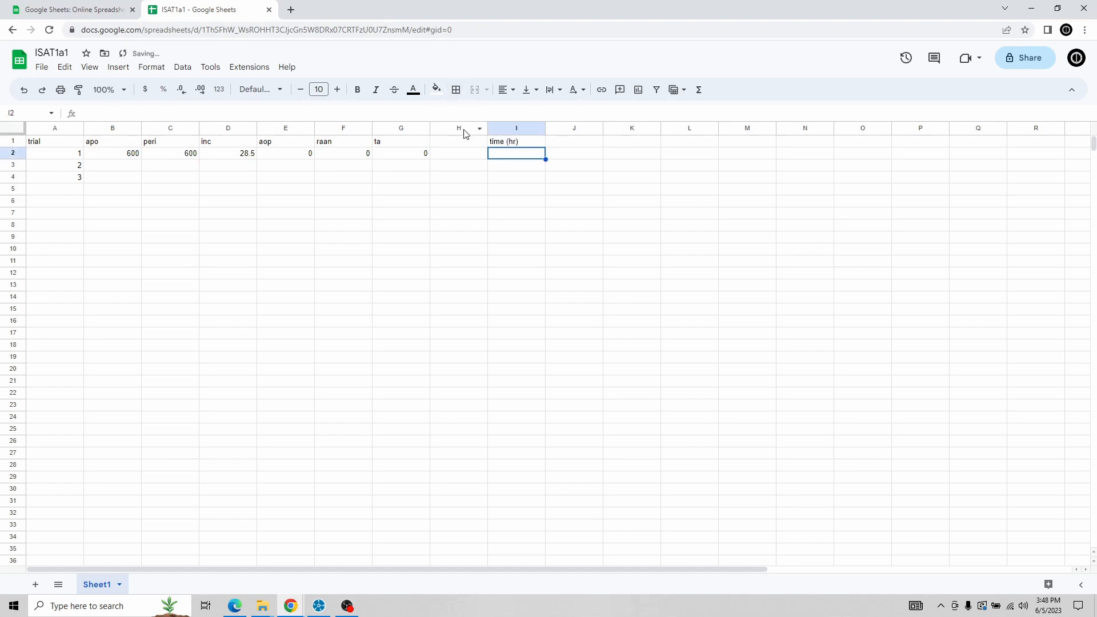
Narrow the empty column H and fill it with gray as a divider
{"action": "left_click_drag", "start_coordinate": [487, 127], "coordinate": [451, 126]}
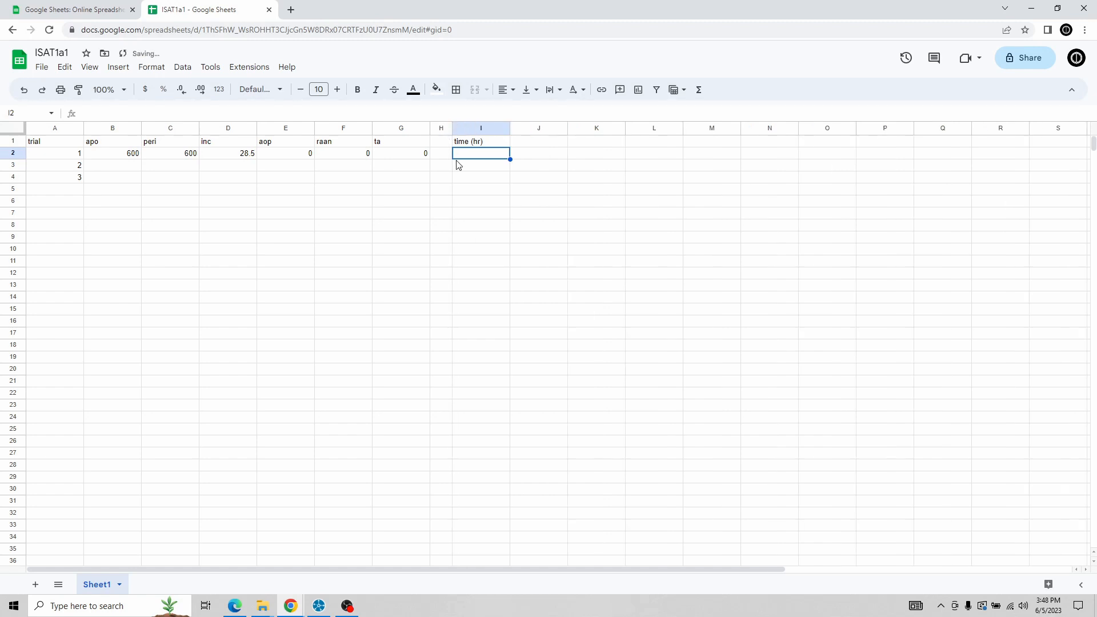
{"action": "left_click", "coordinate": [440, 128]}
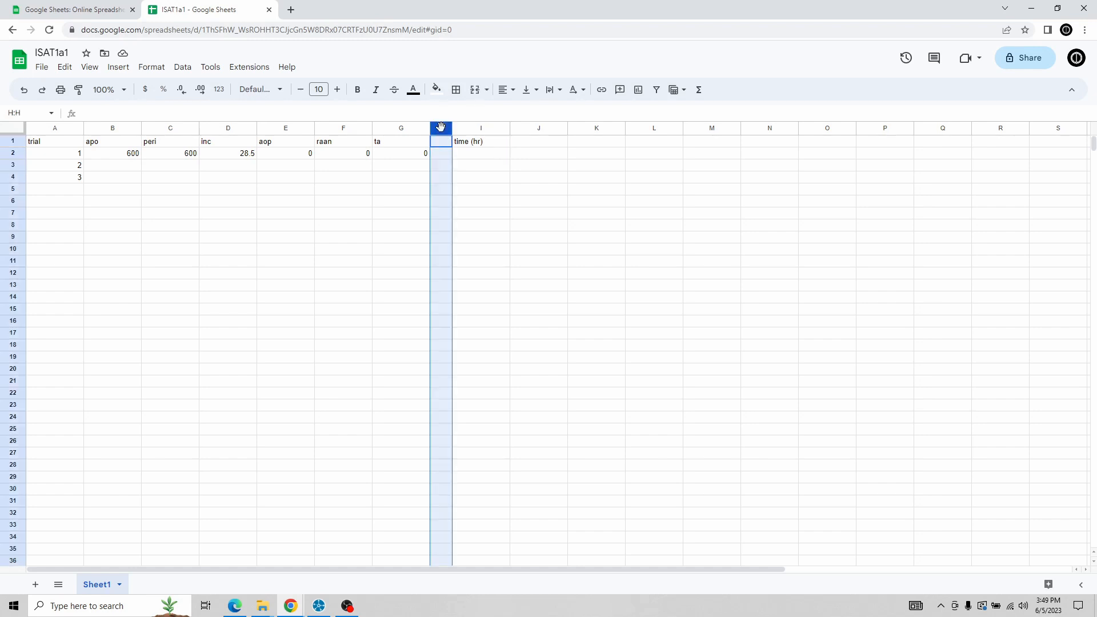
{"action": "left_click", "coordinate": [438, 89]}
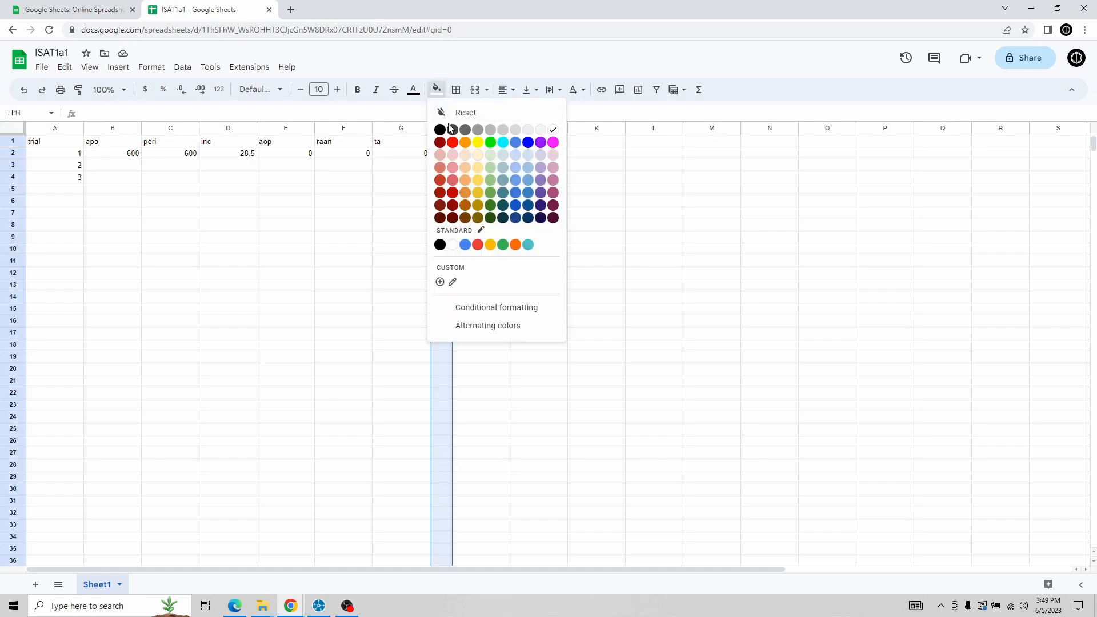
{"action": "left_click", "coordinate": [477, 131]}
{"action": "left_click", "coordinate": [406, 189]}
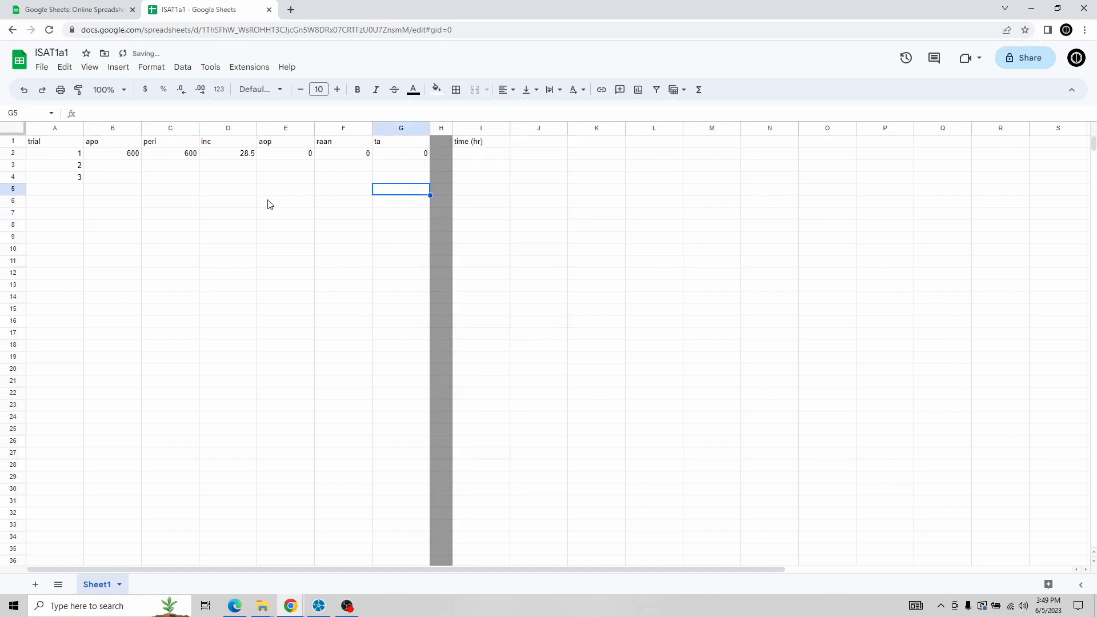
Look up the total access duration in STK's report and enter 16.907 as trial 1's time in cell I2
{"action": "left_click", "coordinate": [489, 153]}
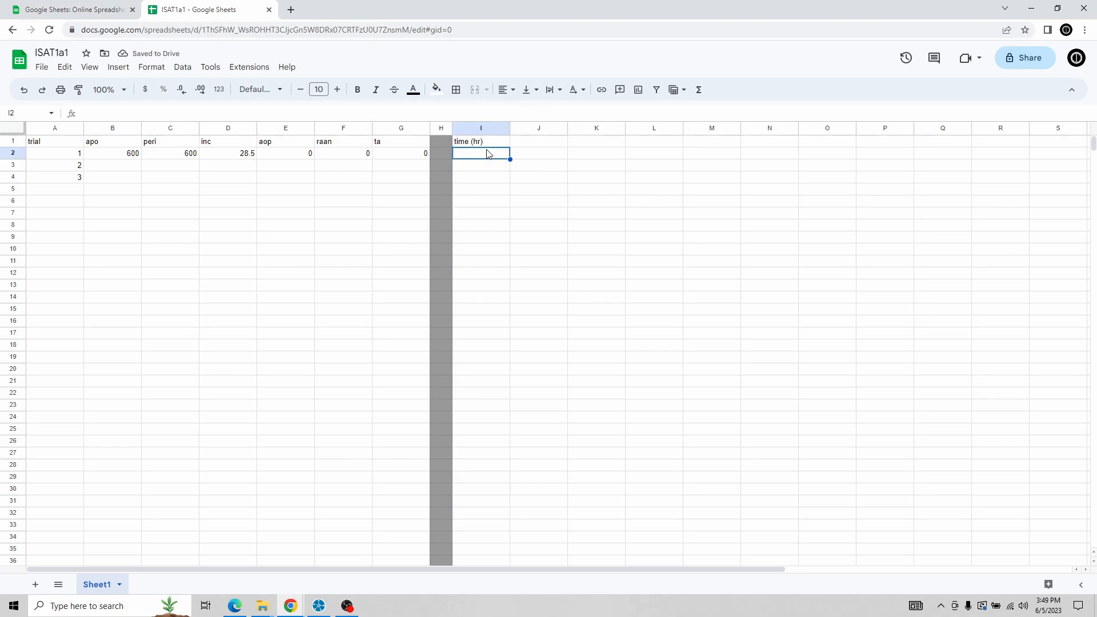
{"action": "key", "text": "alt+Tab"}
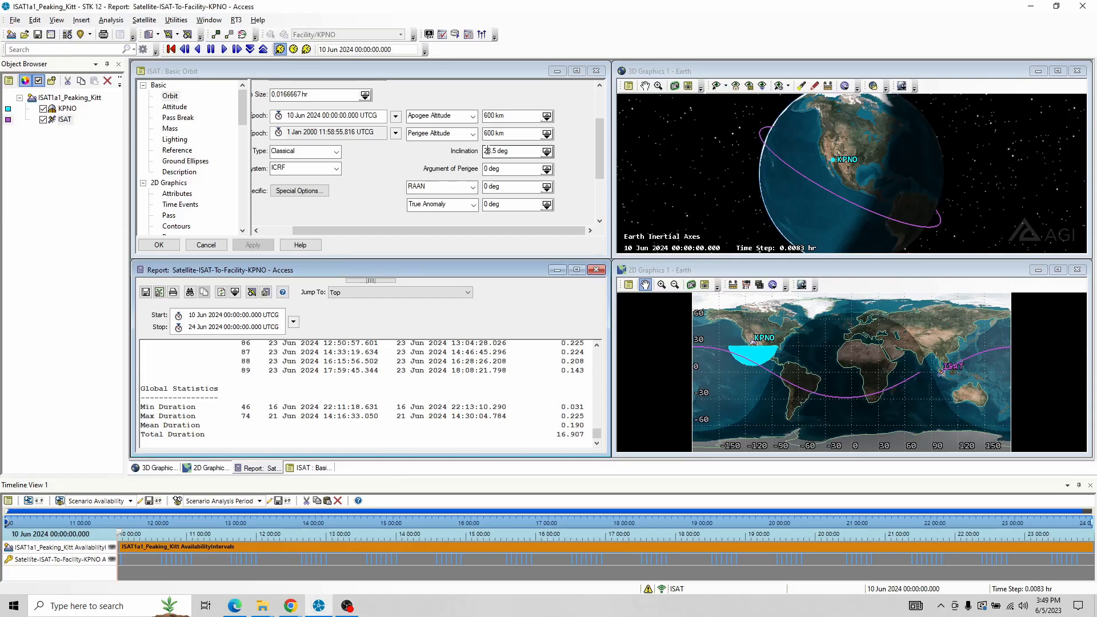
{"action": "key", "text": "alt+Tab"}
{"action": "type", "text": "16.907"}
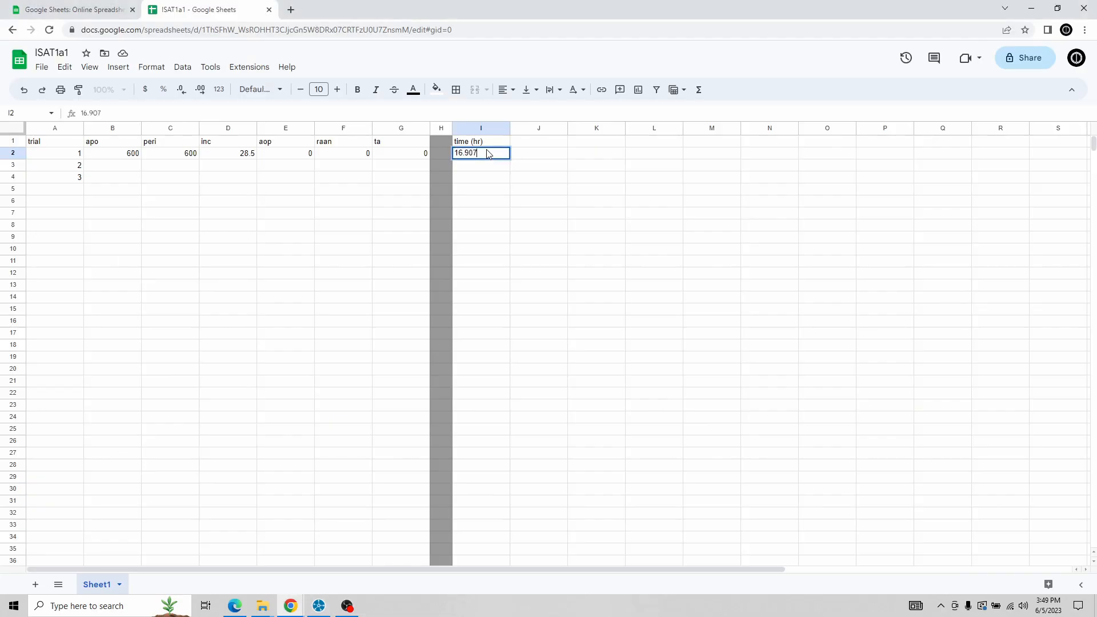
{"action": "key", "text": "Tab"}
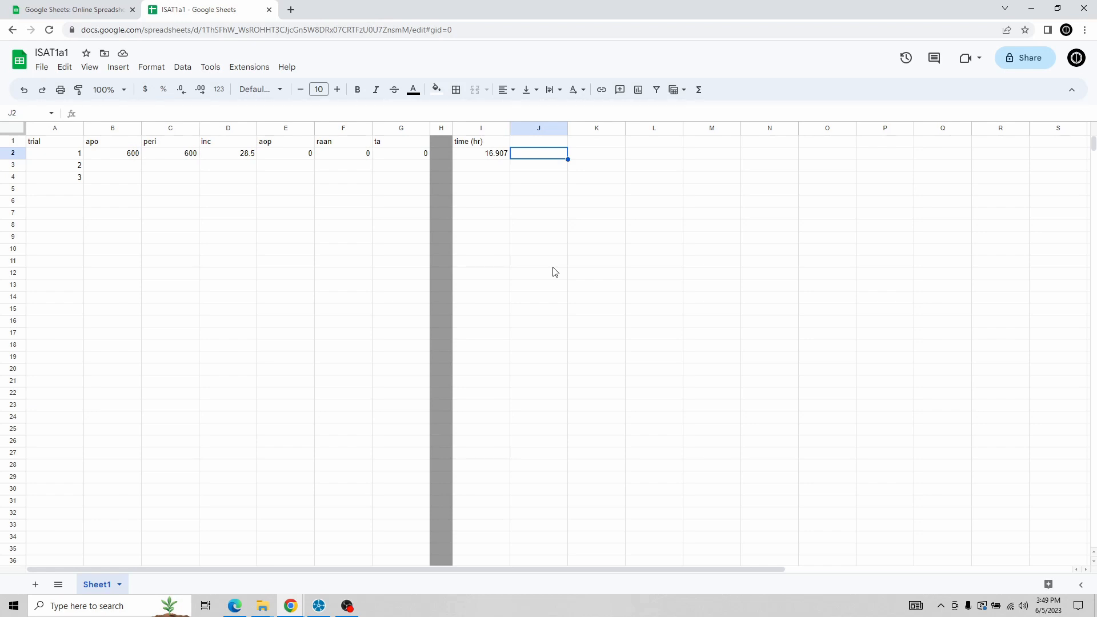
Add the heading "score" in cell K1 and calculate trial 1's score in K2 with the formula =2*I2
{"action": "key", "text": "Right"}
{"action": "key", "text": "Up"}
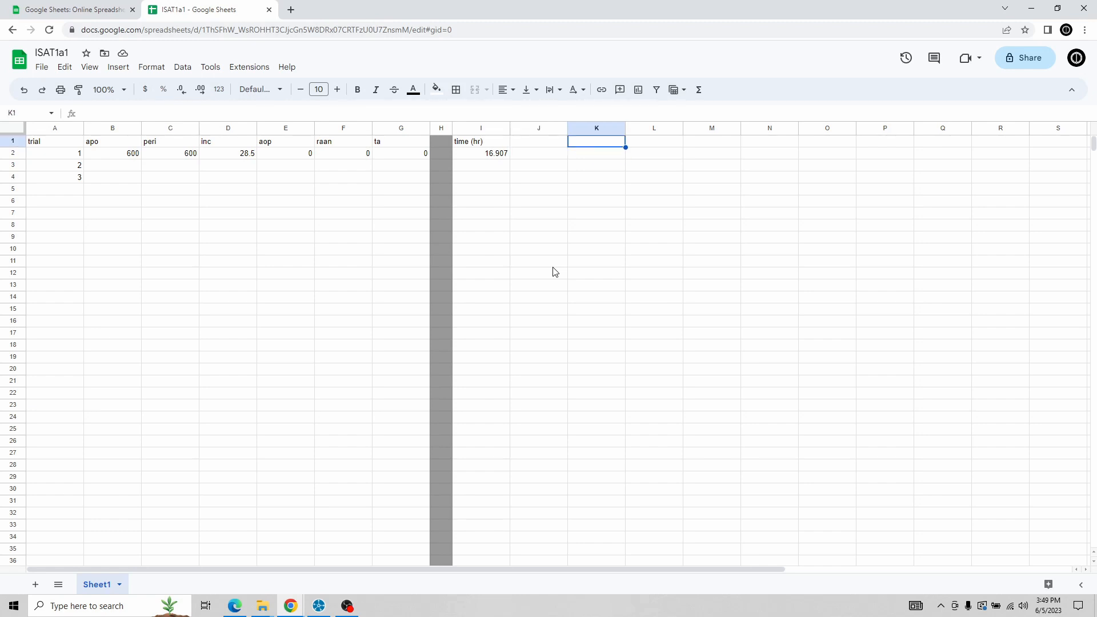
{"action": "type", "text": "score"}
{"action": "key", "text": "Return"}
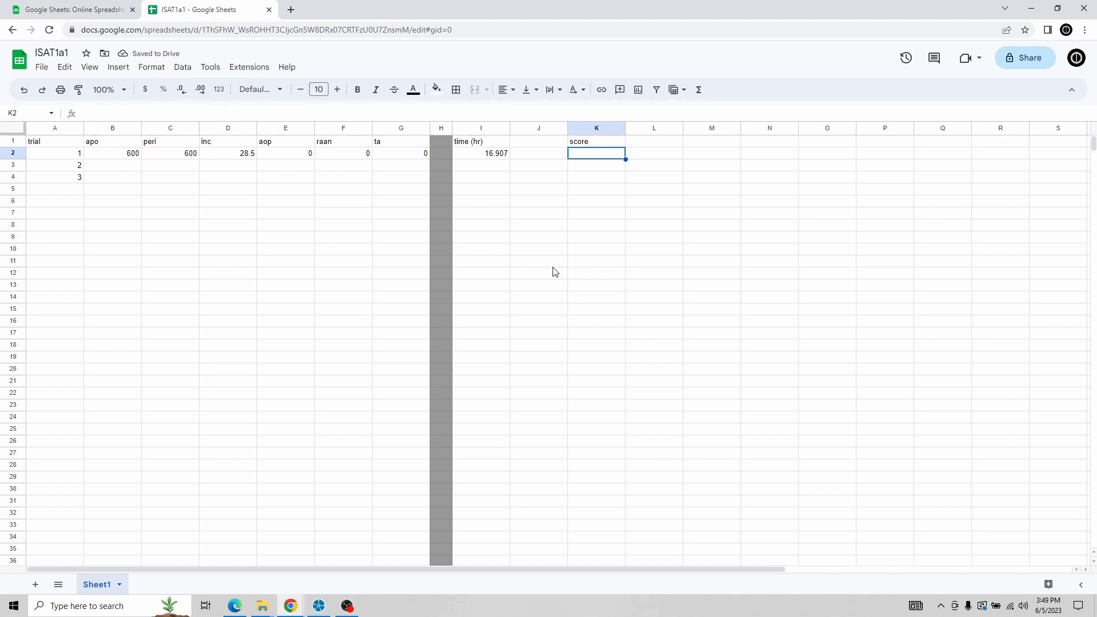
{"action": "type", "text": "="}
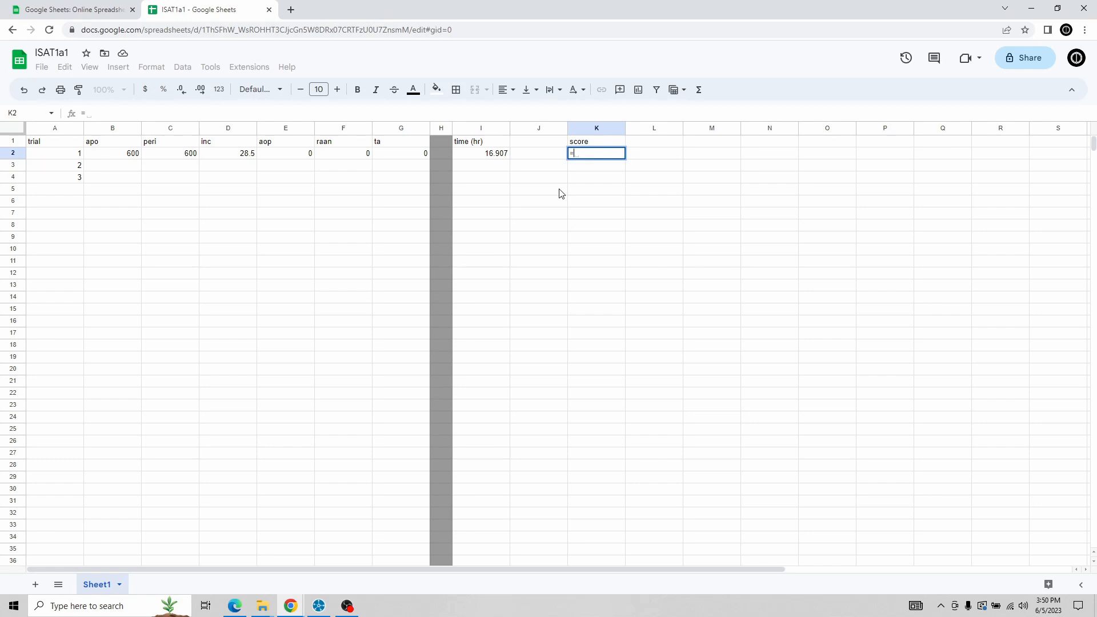
{"action": "type", "text": "2*"}
{"action": "left_click", "coordinate": [490, 157]}
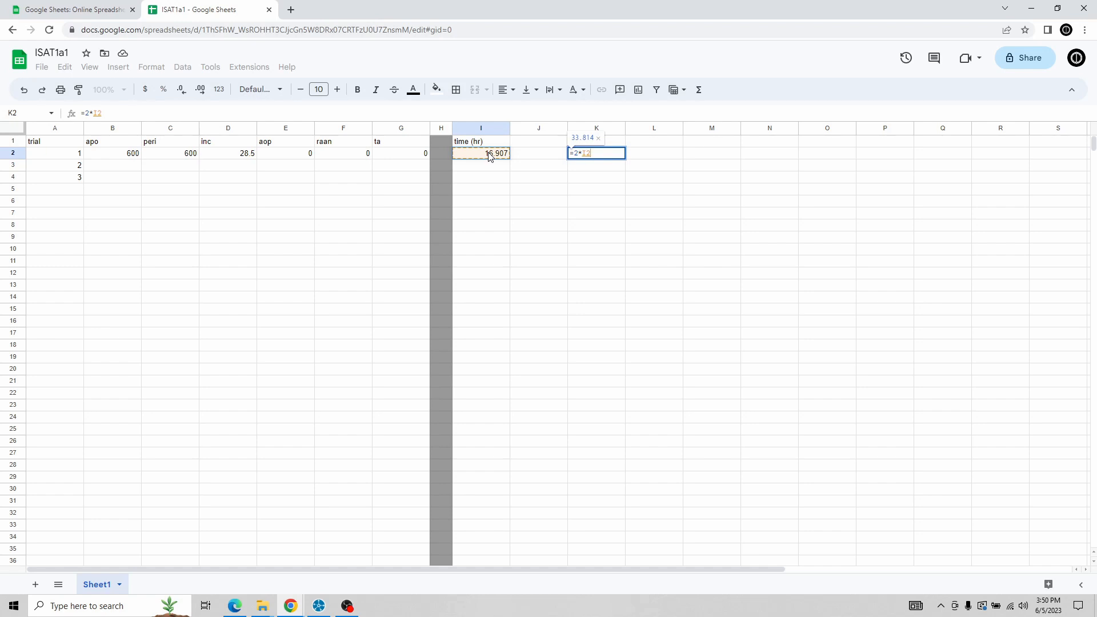
{"action": "key", "text": "Return"}
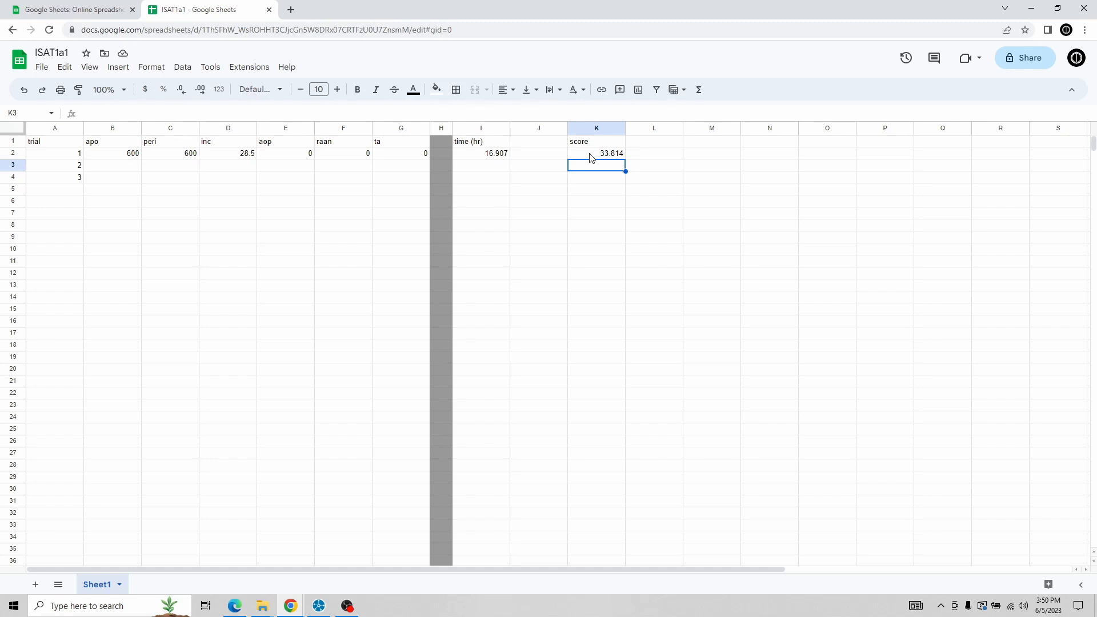
Switch to STK, set ISAT's apogee altitude to 1000 km and apply the orbit change
{"action": "left_click", "coordinate": [130, 170]}
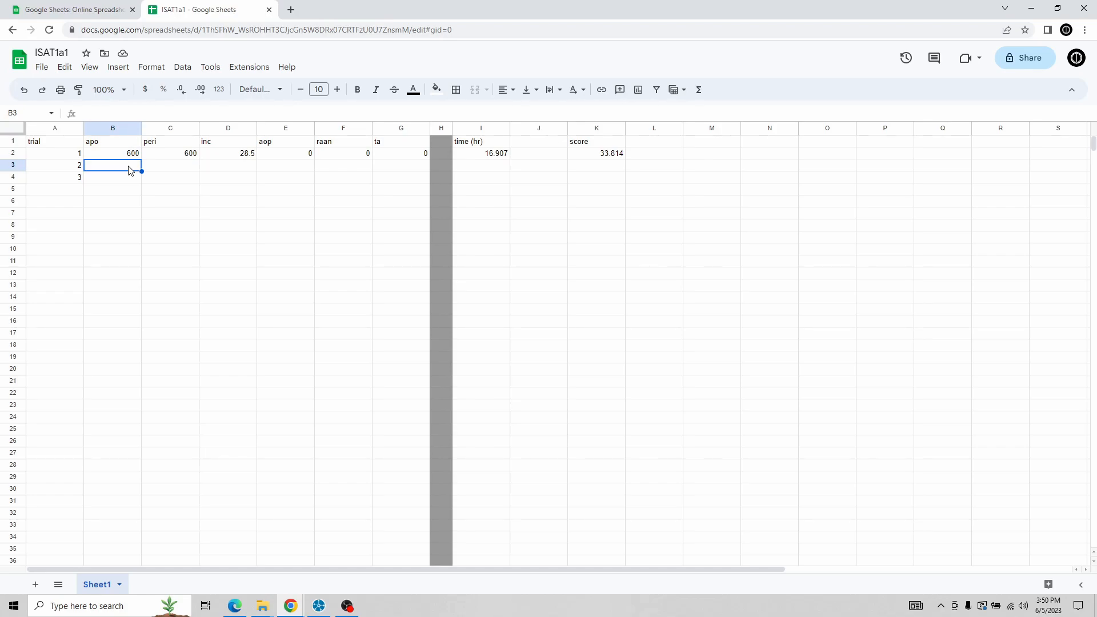
{"action": "key", "text": "alt+Tab"}
{"action": "left_click", "coordinate": [484, 116]}
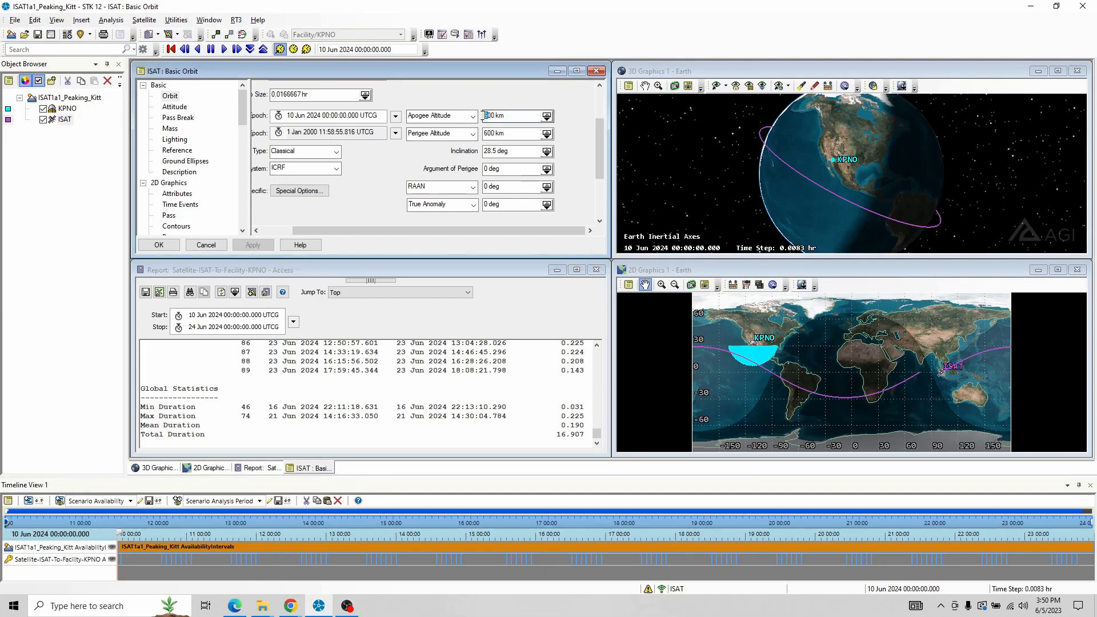
{"action": "type", "text": "10"}
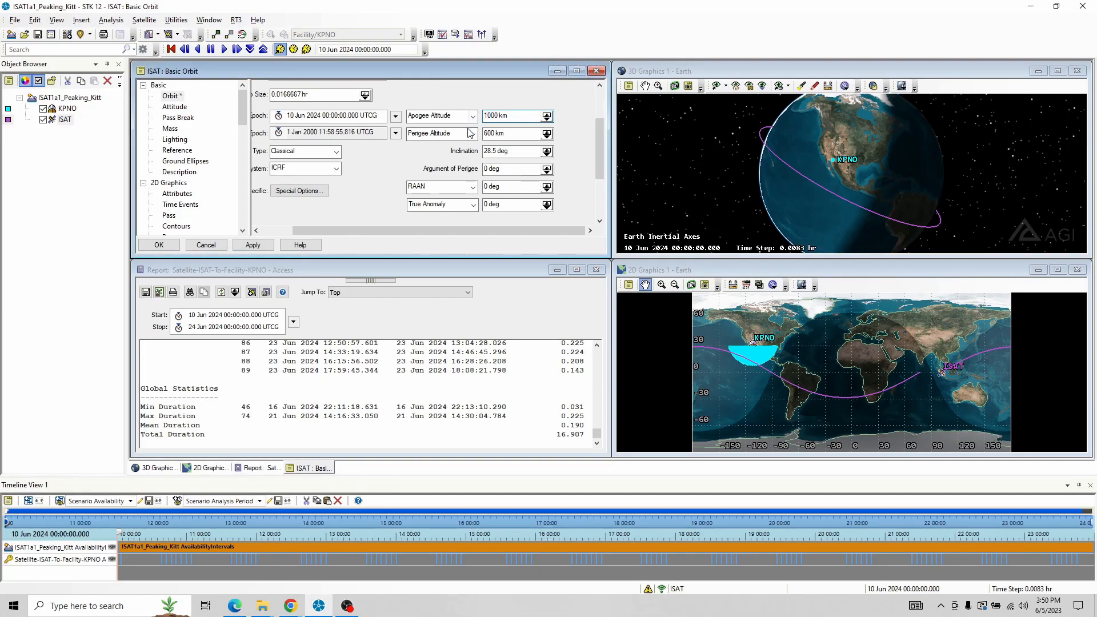
{"action": "left_click", "coordinate": [511, 133]}
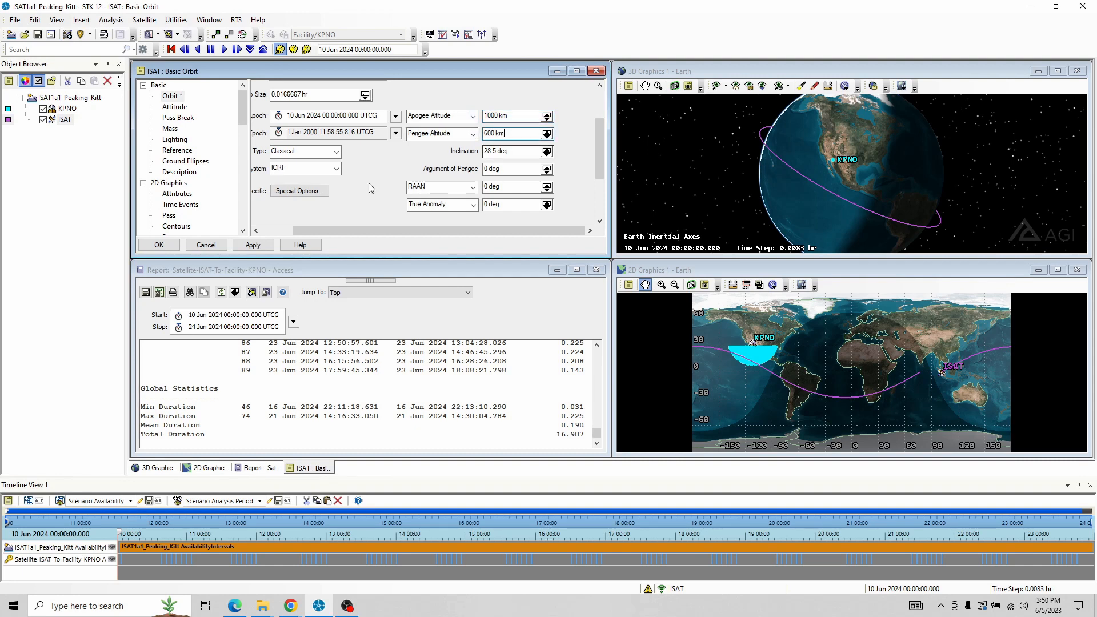
{"action": "left_click", "coordinate": [255, 245]}
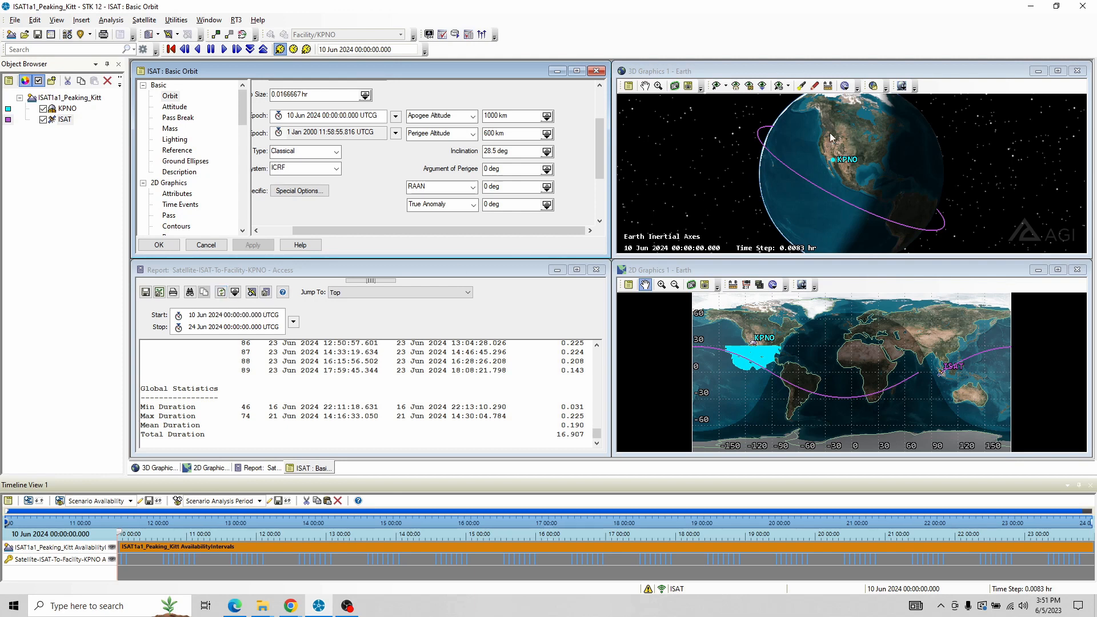
Refresh the ISAT-to-KPNO access report, look up its total duration and enter 19.228 as trial 2's time in cell I3
{"action": "left_click", "coordinate": [221, 292]}
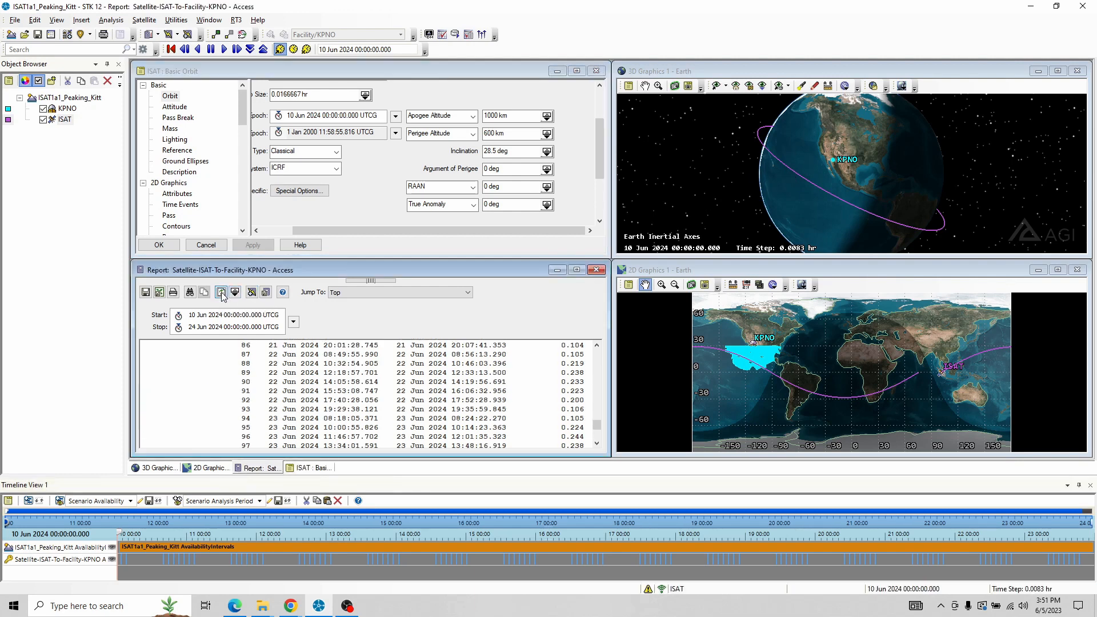
{"action": "scroll", "coordinate": [599, 426], "scroll_direction": "down", "scroll_amount": 4}
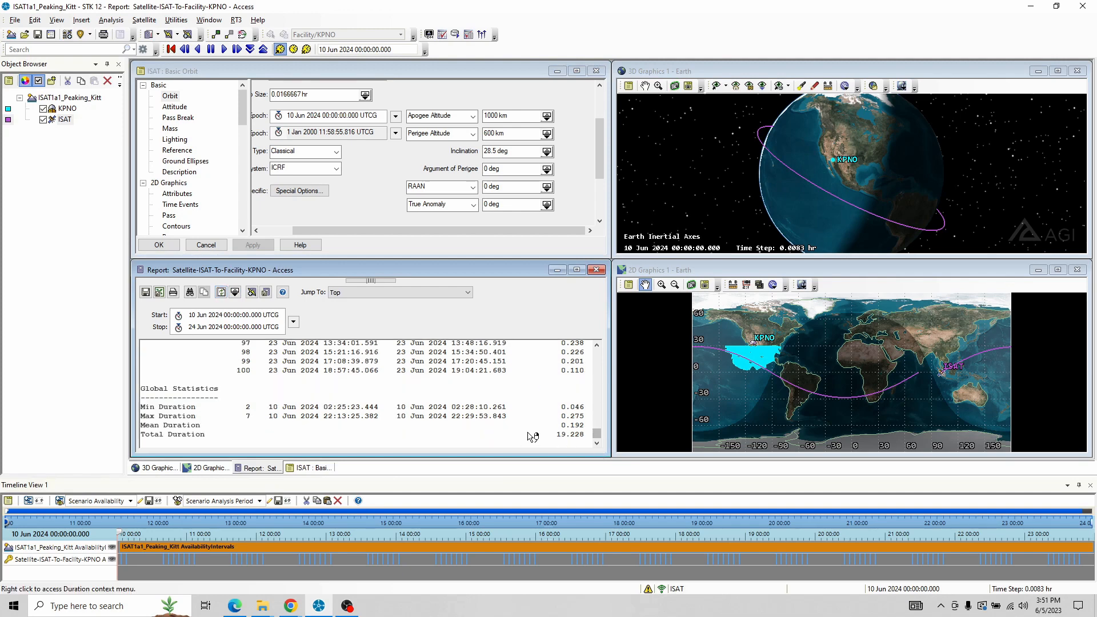
{"action": "key", "text": "alt+Tab"}
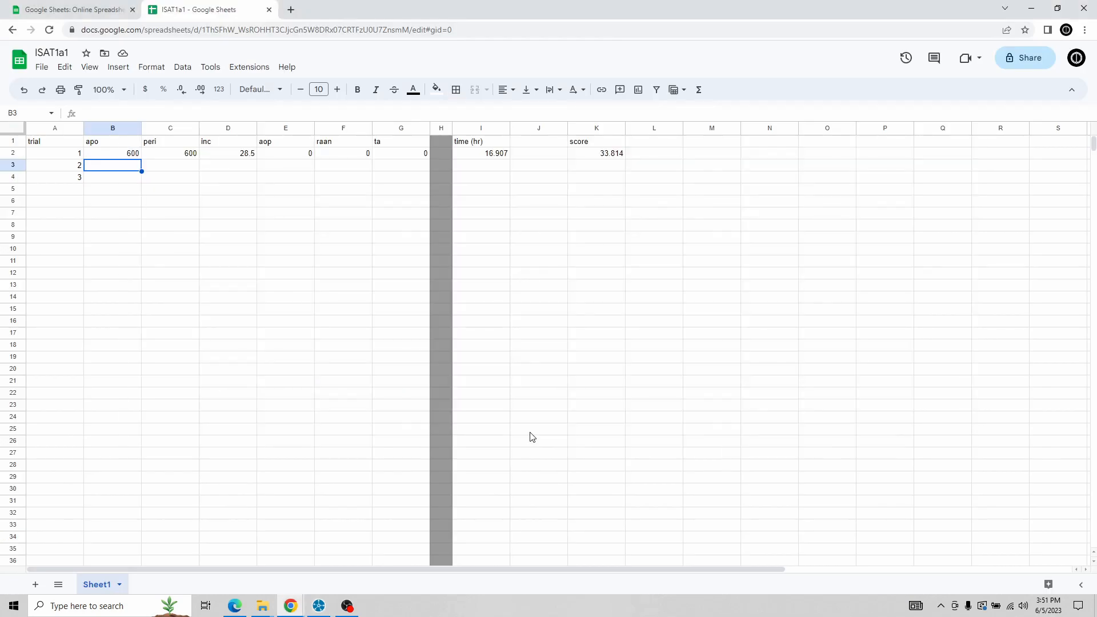
{"action": "key", "text": "Right"}
{"action": "key", "text": "Right"}
{"action": "key", "text": "Right"}
{"action": "key", "text": "Right"}
{"action": "key", "text": "Right"}
{"action": "key", "text": "Right"}
{"action": "key", "text": "Right"}
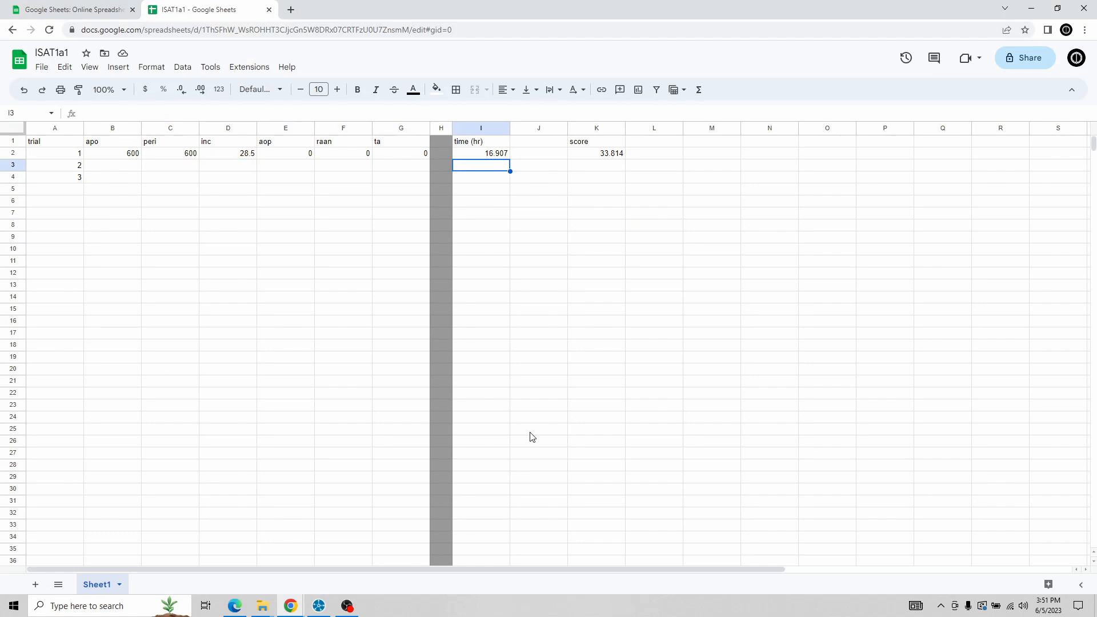
{"action": "type", "text": "19.228"}
{"action": "key", "text": "Return"}
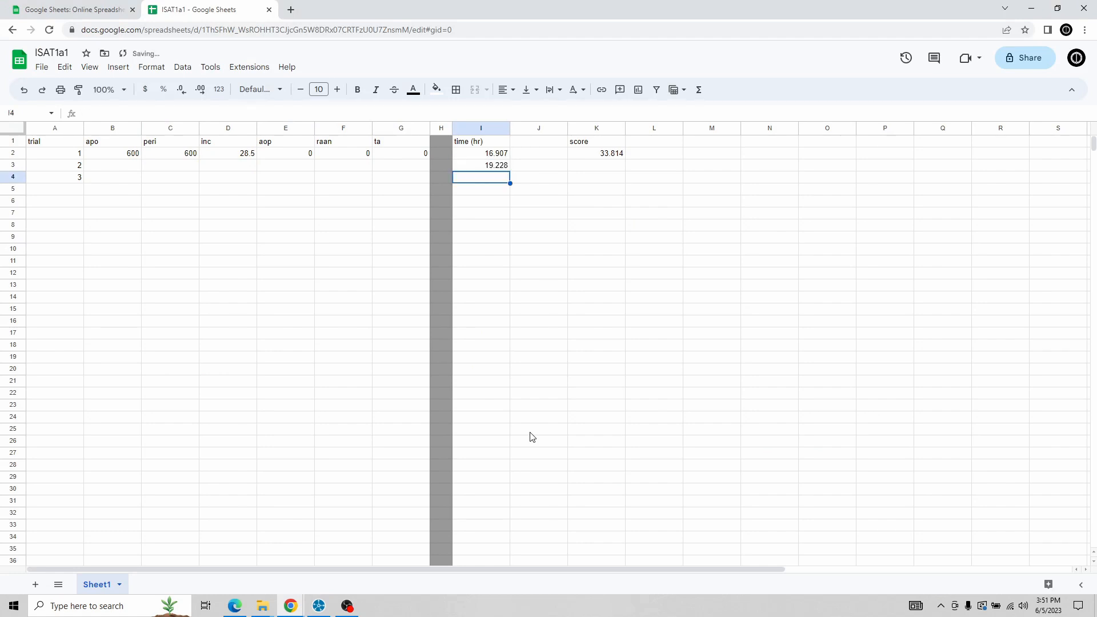
{"action": "key", "text": "Right"}
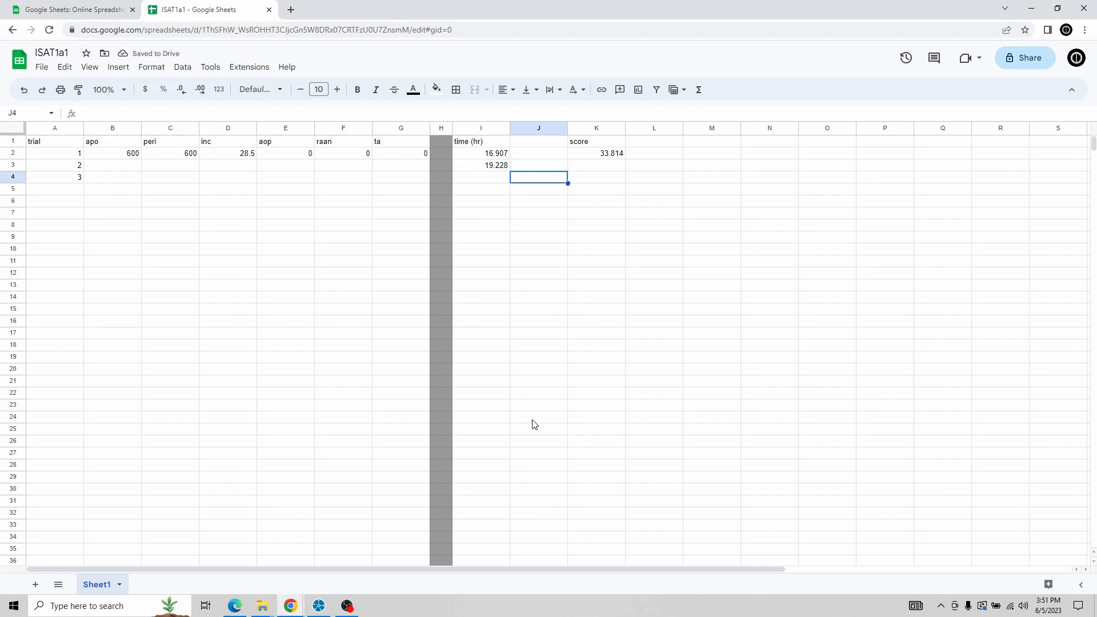
Enter 1000 as trial 2's apogee altitude in cell B3, checking it against the ISAT orbit settings
{"action": "left_click", "coordinate": [126, 165]}
{"action": "key", "text": "alt+Tab"}
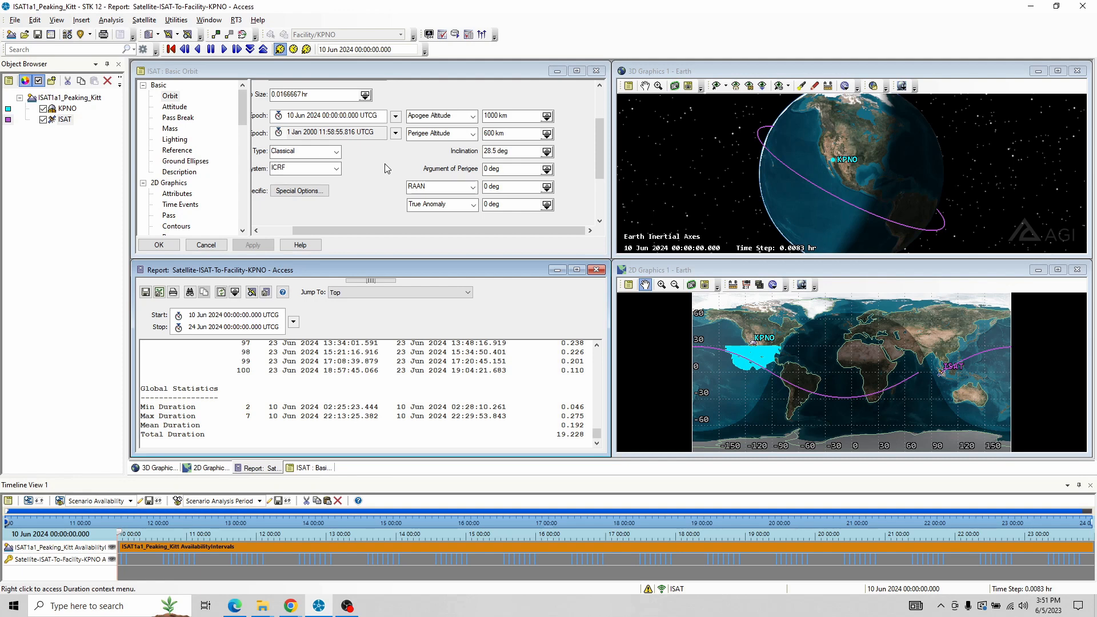
{"action": "key", "text": "alt+Tab"}
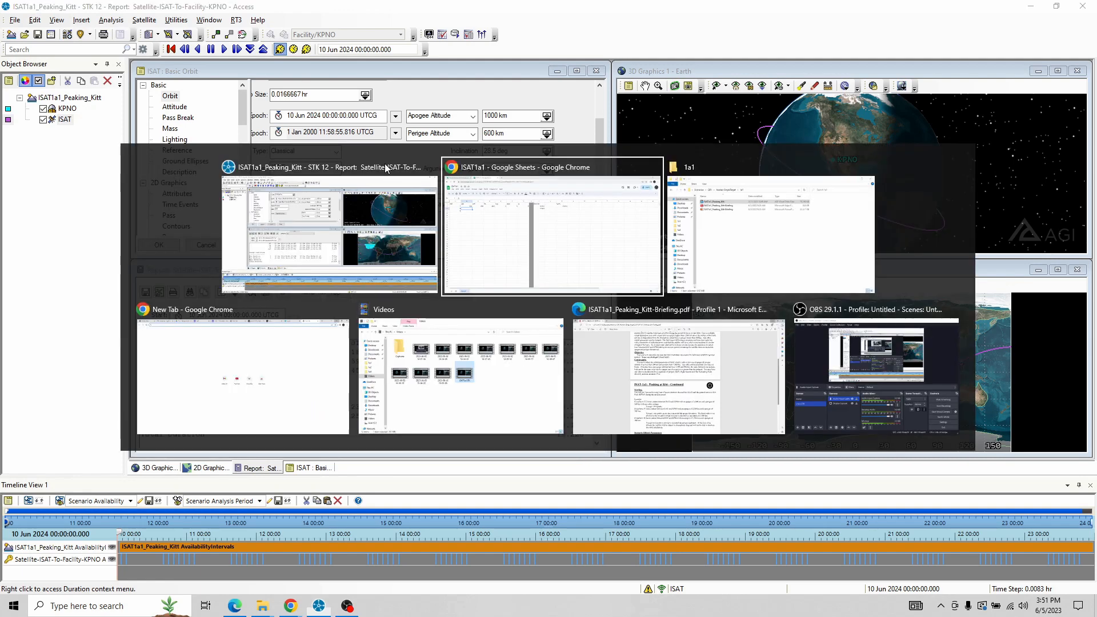
{"action": "type", "text": "1000"}
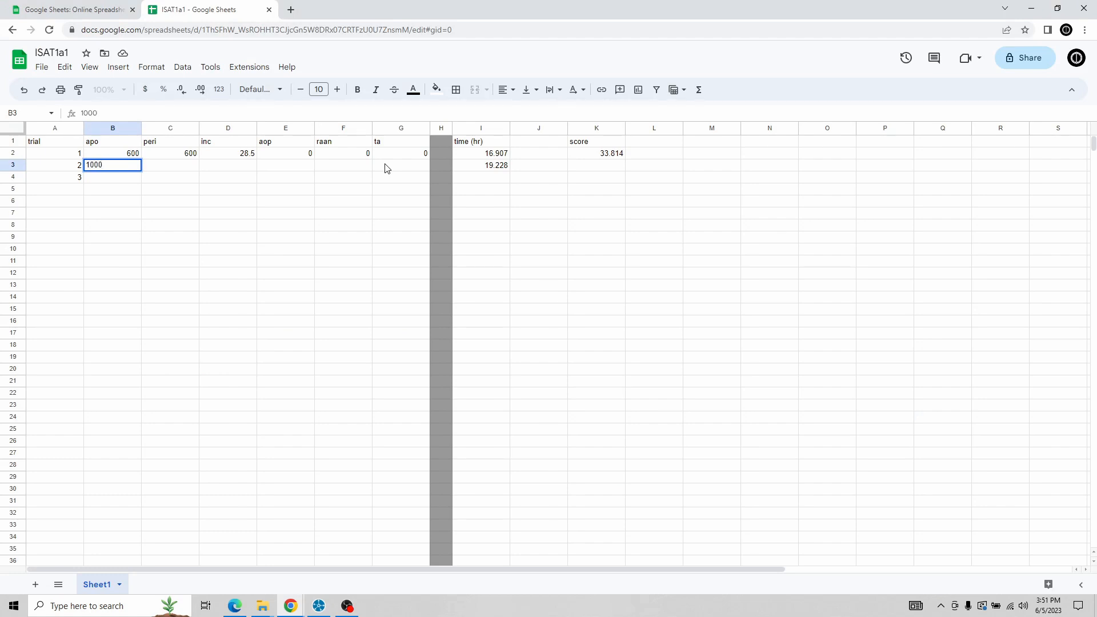
{"action": "key", "text": "Tab"}
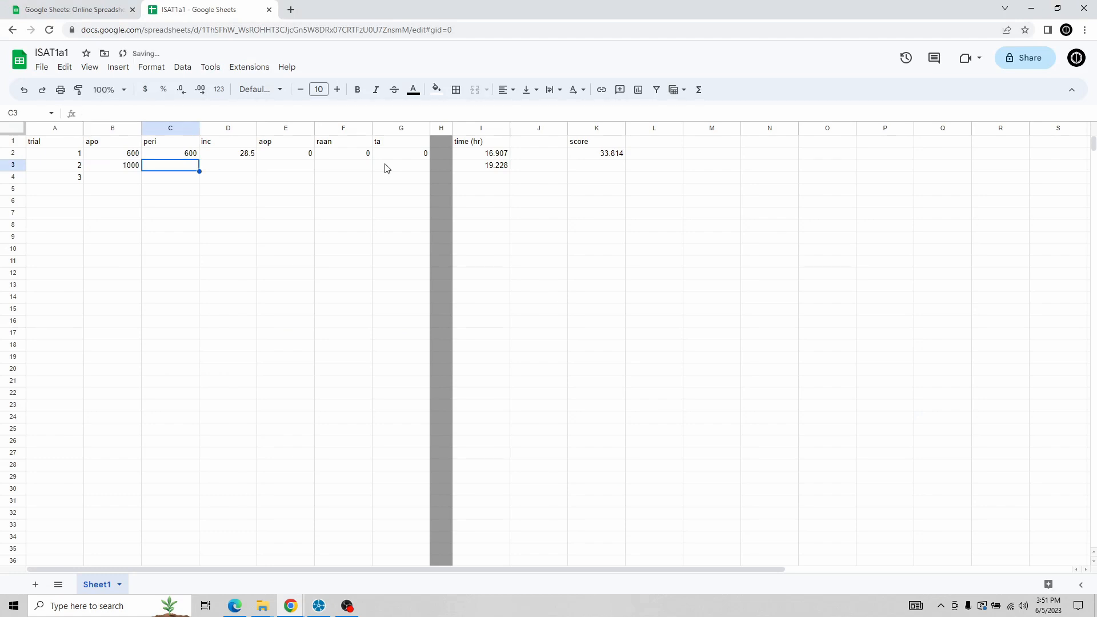
Fill trial 1's perigee through true anomaly values in C2:G2 down into trial 2's row
{"action": "left_click", "coordinate": [186, 154]}
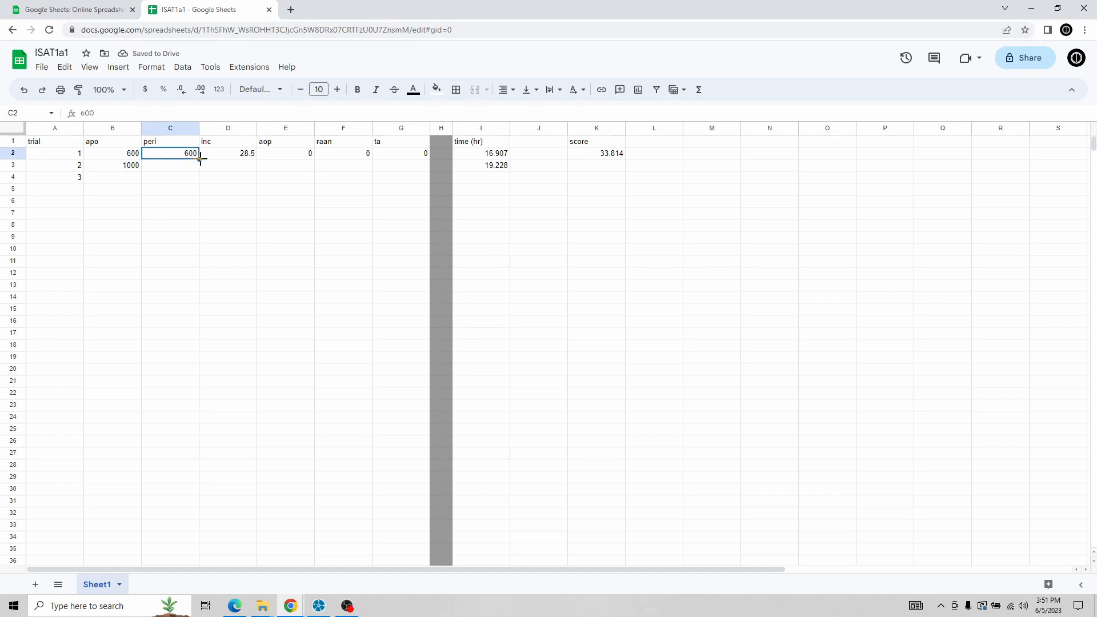
{"action": "left_click_drag", "start_coordinate": [200, 158], "coordinate": [198, 170]}
{"action": "left_click", "coordinate": [240, 155]}
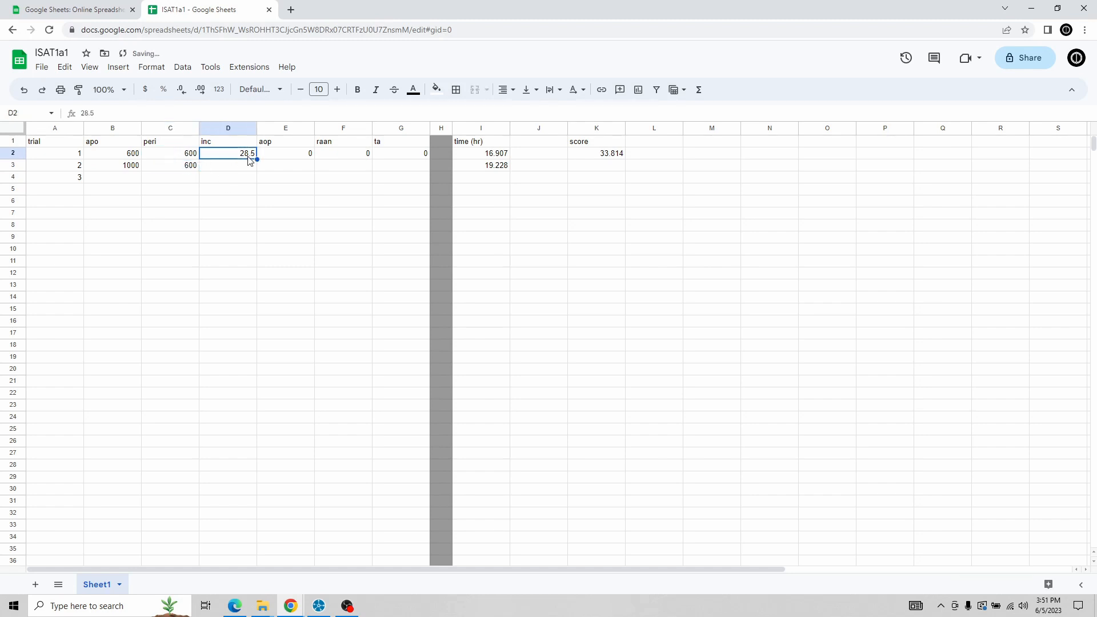
{"action": "left_click", "coordinate": [176, 156]}
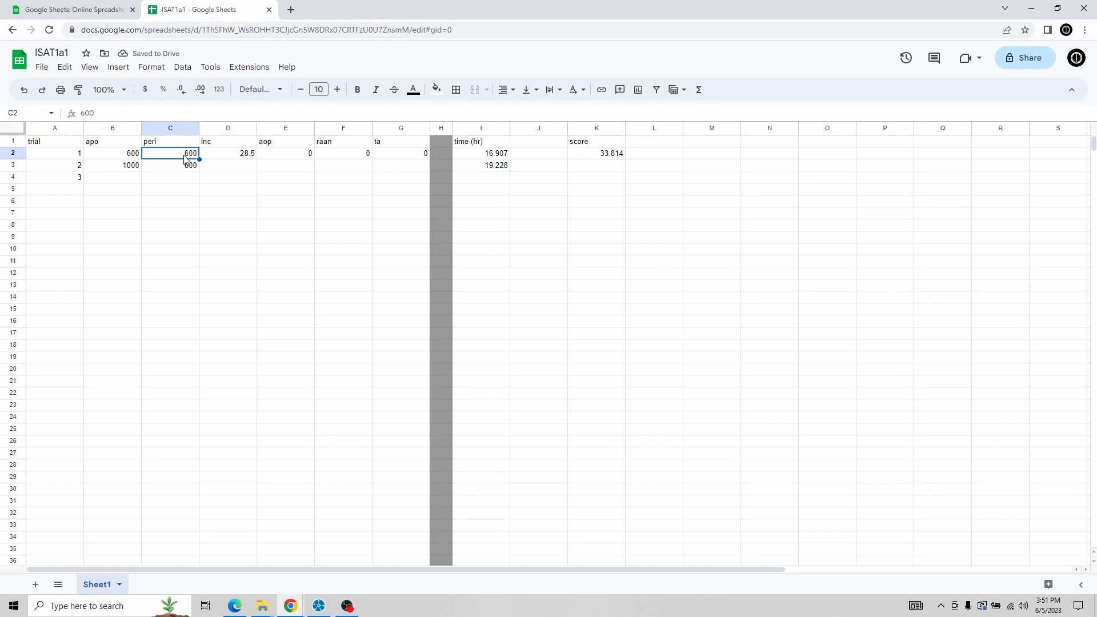
{"action": "key", "text": "shift+Right"}
{"action": "key", "text": "shift+Right"}
{"action": "key", "text": "shift+Right"}
{"action": "key", "text": "shift+Right"}
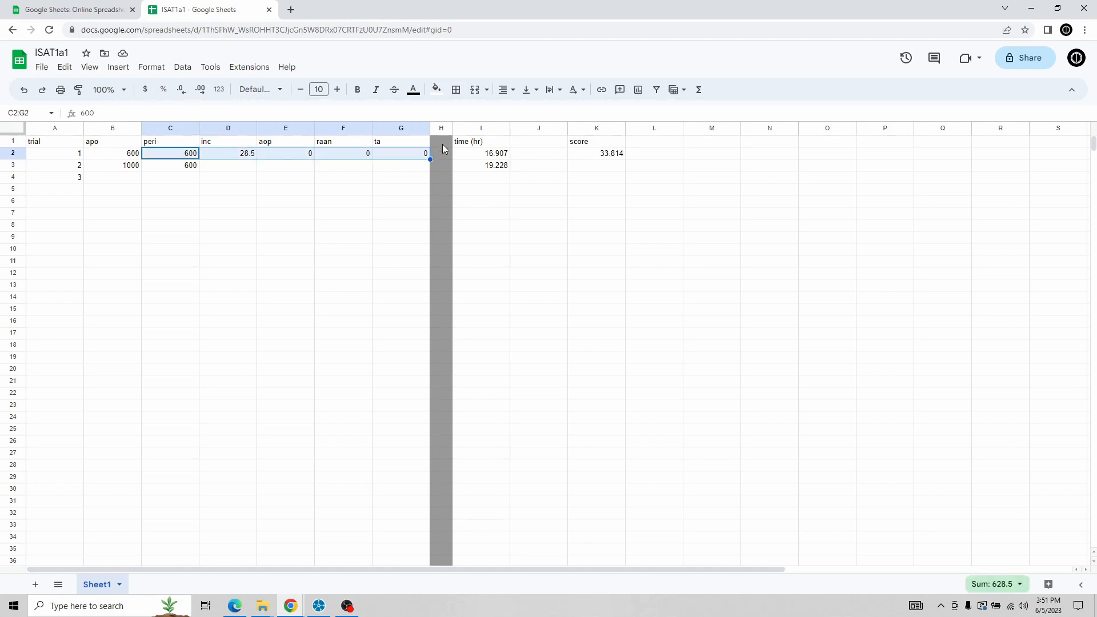
{"action": "left_click_drag", "start_coordinate": [430, 159], "coordinate": [429, 171]}
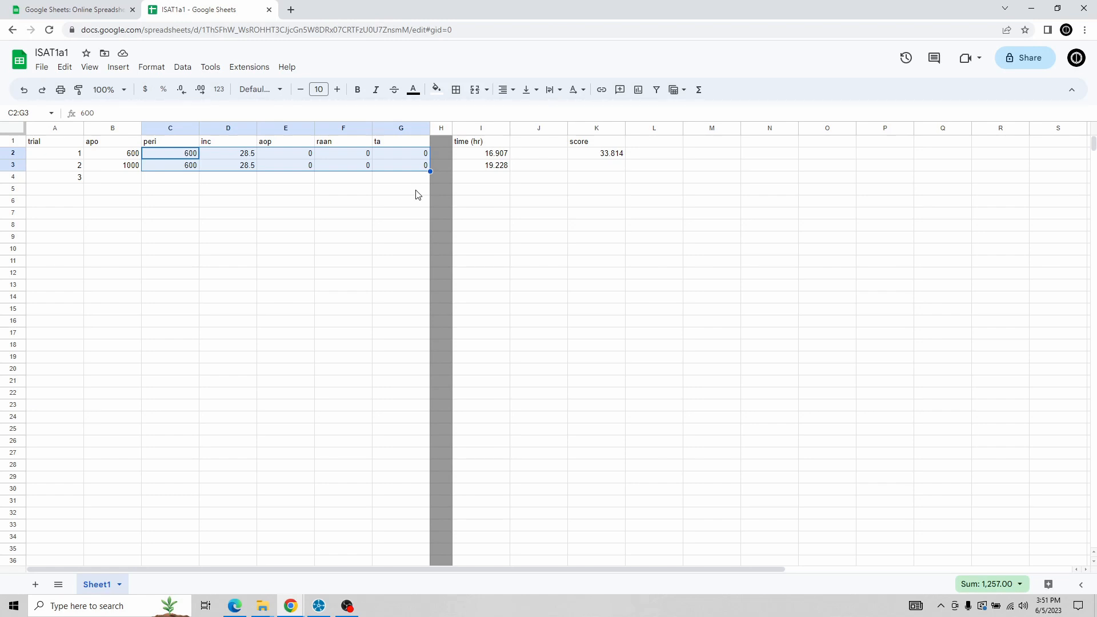
Clear the copied values from trial 2's cells C3:G3, keeping only the apogee entry
{"action": "left_click", "coordinate": [416, 193]}
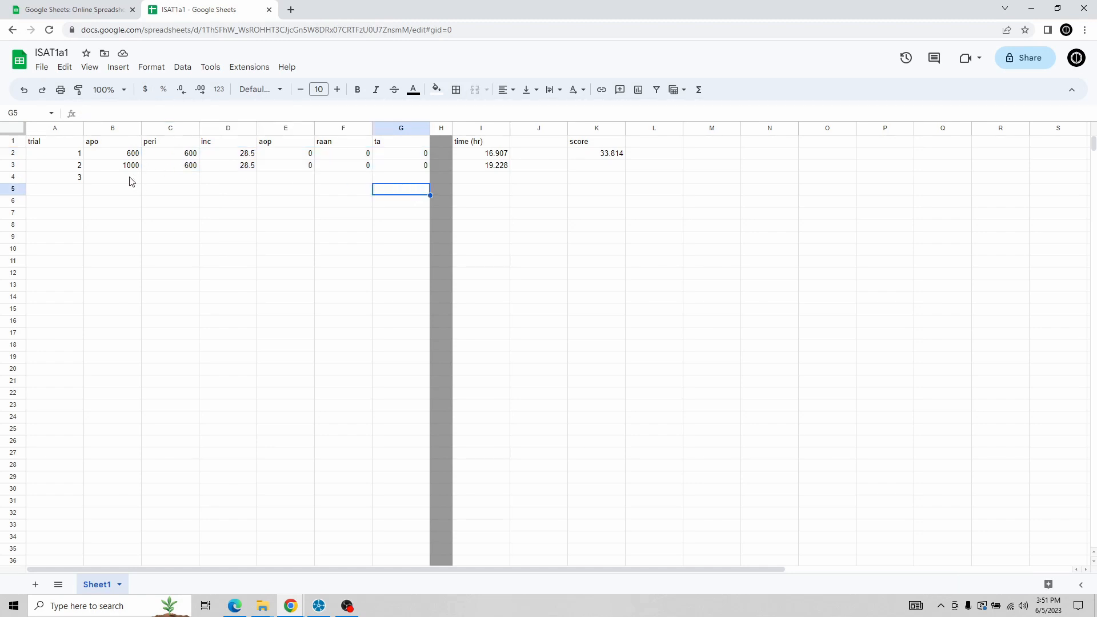
{"action": "left_click_drag", "start_coordinate": [156, 169], "coordinate": [403, 170]}
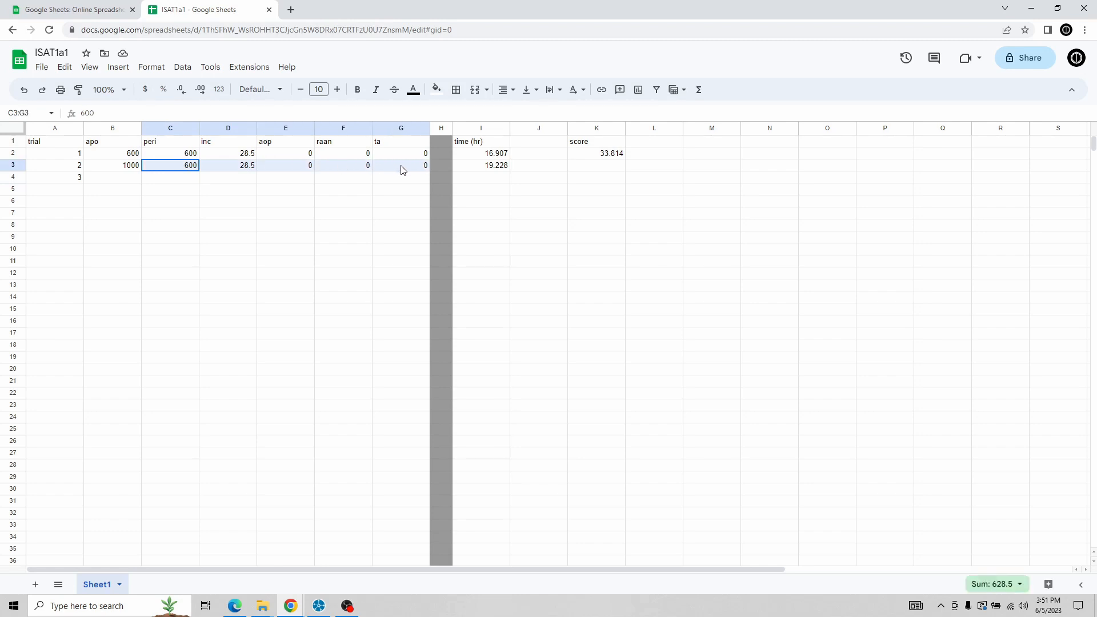
{"action": "key", "text": "Delete"}
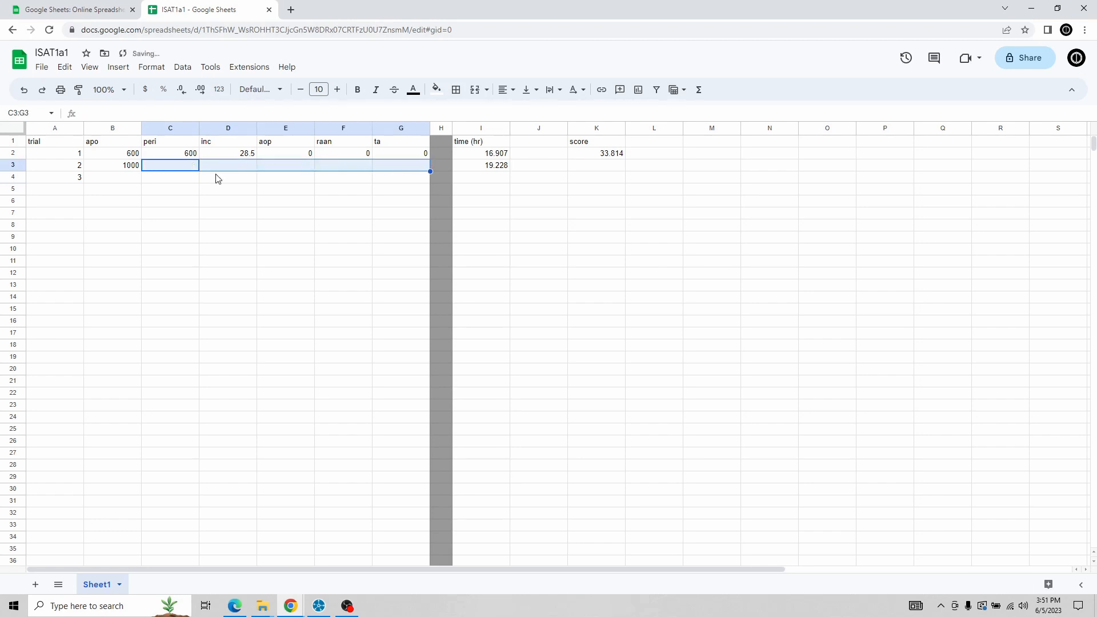
{"action": "left_click", "coordinate": [178, 170]}
{"action": "left_click", "coordinate": [105, 169]}
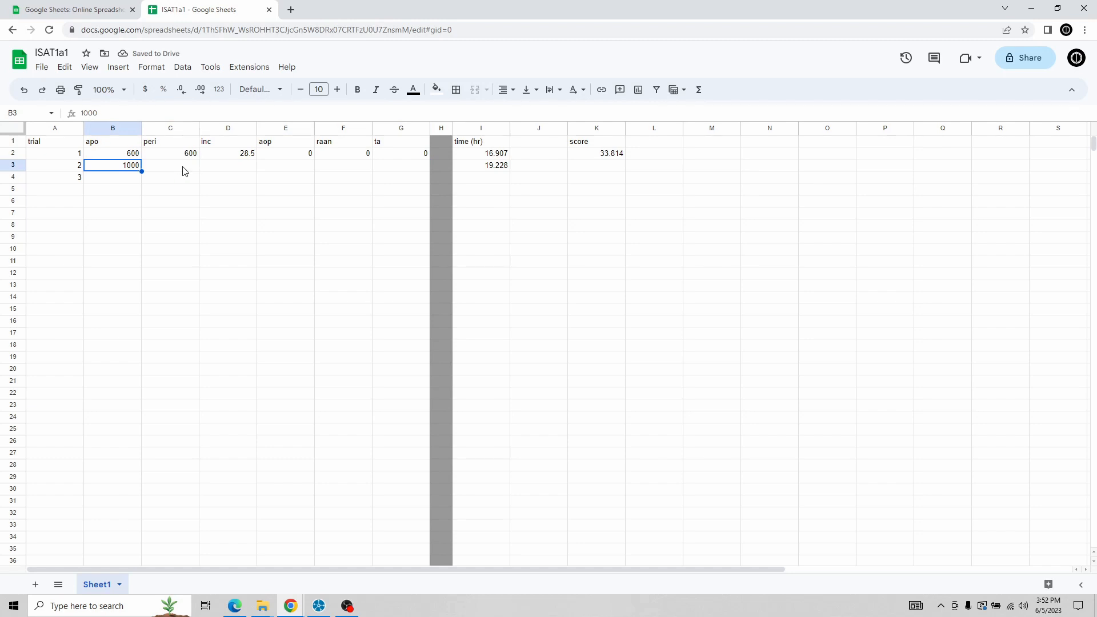
{"action": "left_click", "coordinate": [122, 180]}
{"action": "type", "text": "1"}
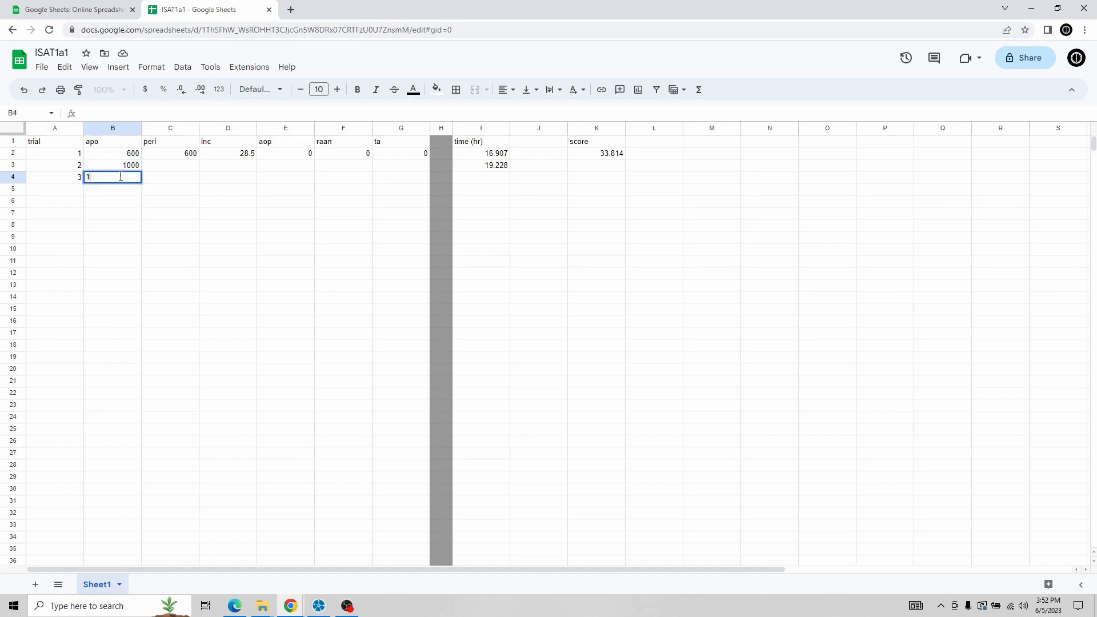
{"action": "type", "text": "100"}
{"action": "key", "text": "BackSpace"}
{"action": "key", "text": "BackSpace"}
Enter 32.5 as trial 3's inclination in cell D4 and move on towards its time cell
{"action": "key", "text": "Tab"}
{"action": "key", "text": "Tab"}
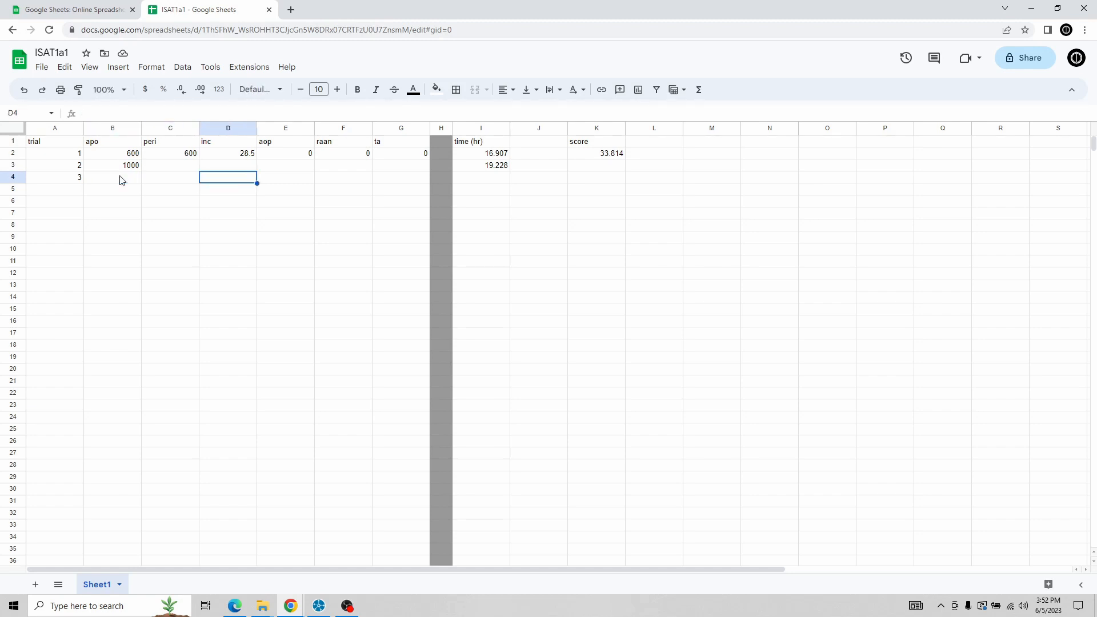
{"action": "type", "text": "32.5"}
{"action": "key", "text": "Tab"}
{"action": "key", "text": "Tab"}
{"action": "key", "text": "Tab"}
{"action": "key", "text": "Tab"}
{"action": "key", "text": "Tab"}
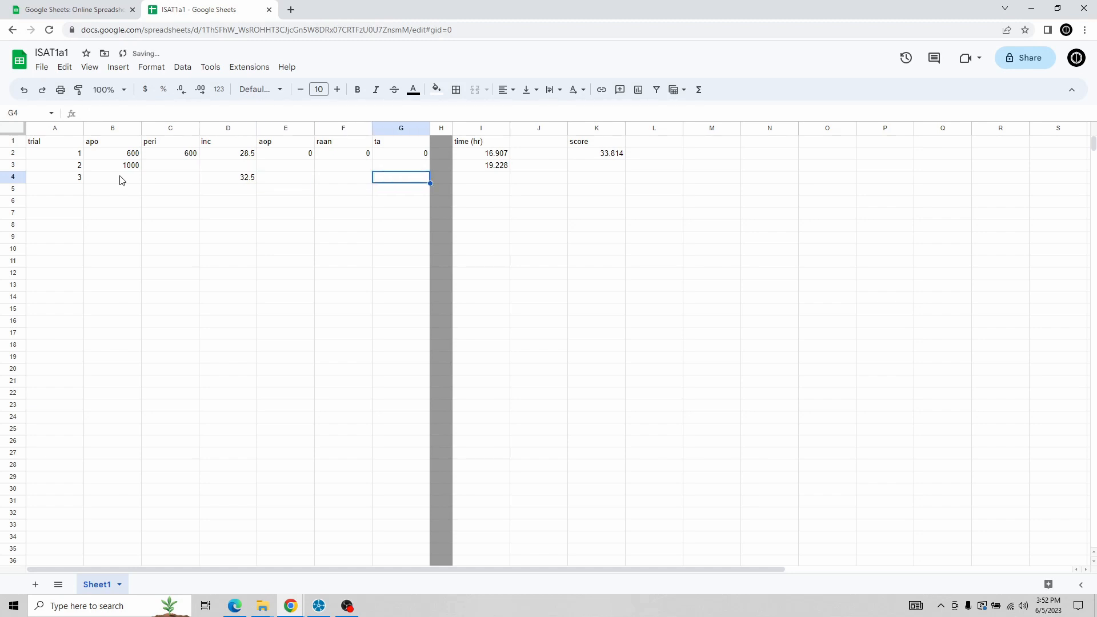
Switch to STK, set ISAT's inclination to 32.5 deg and apply the orbit change
{"action": "key", "text": "alt+Tab"}
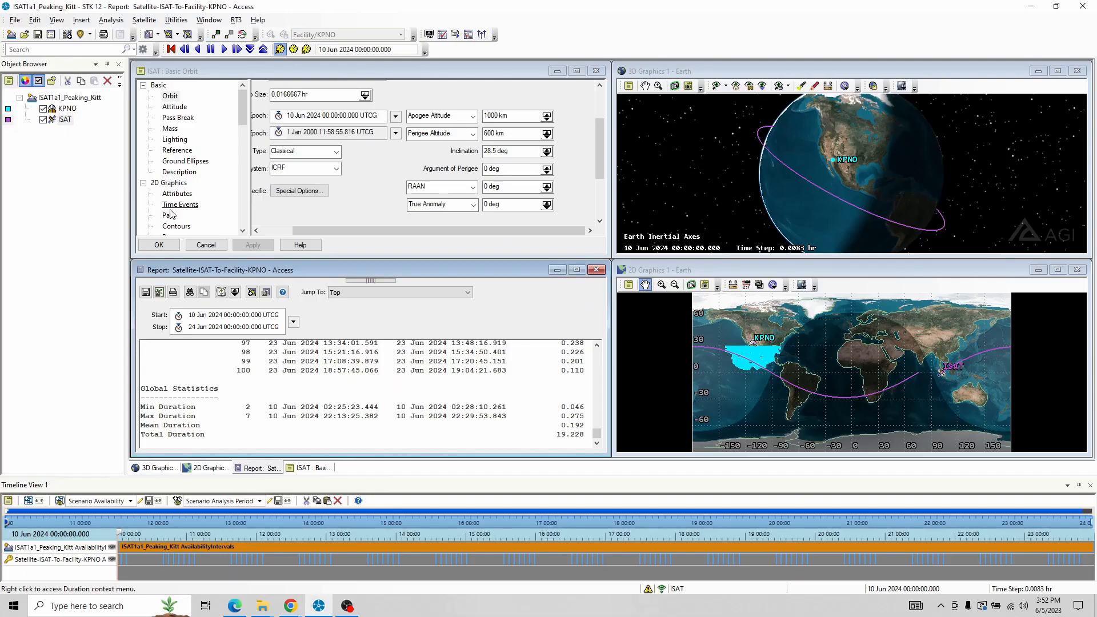
{"action": "double_click", "coordinate": [489, 150]}
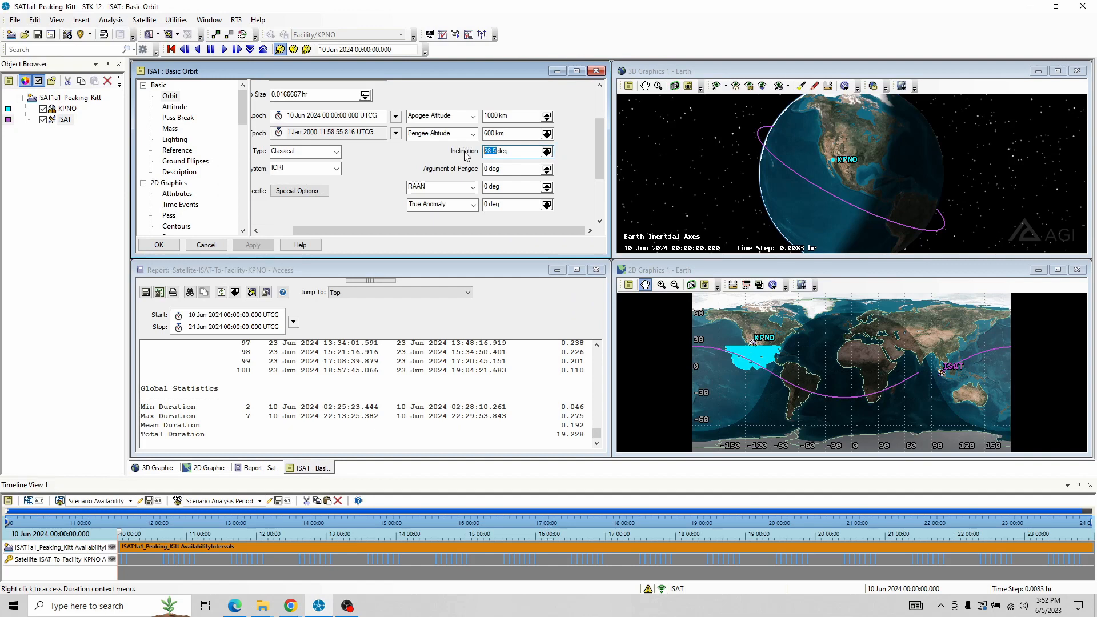
{"action": "type", "text": "32"}
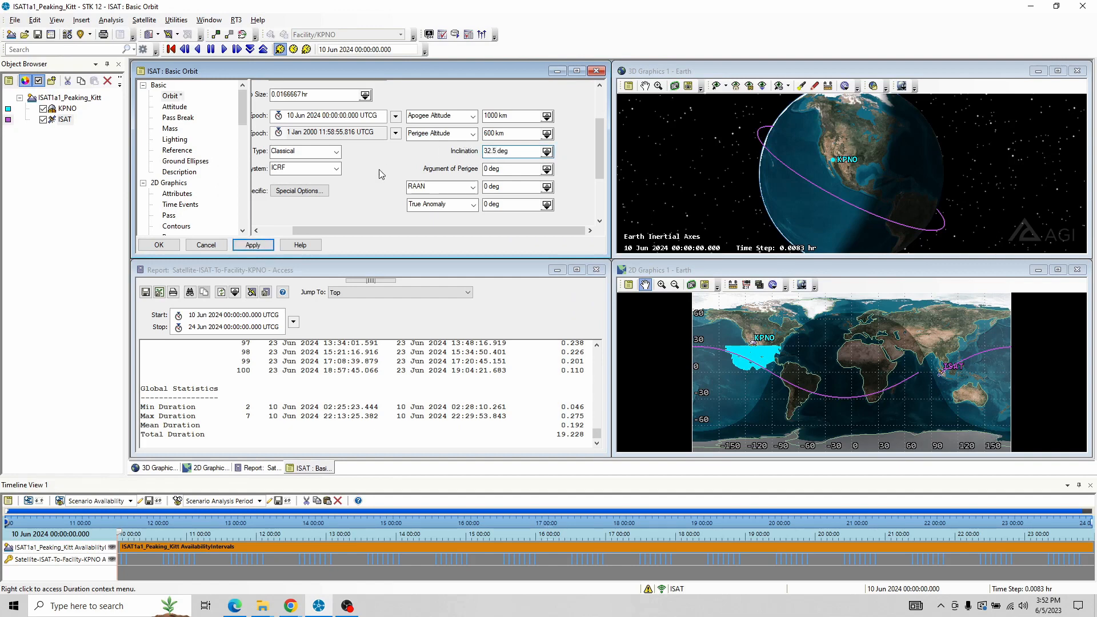
{"action": "left_click", "coordinate": [252, 244]}
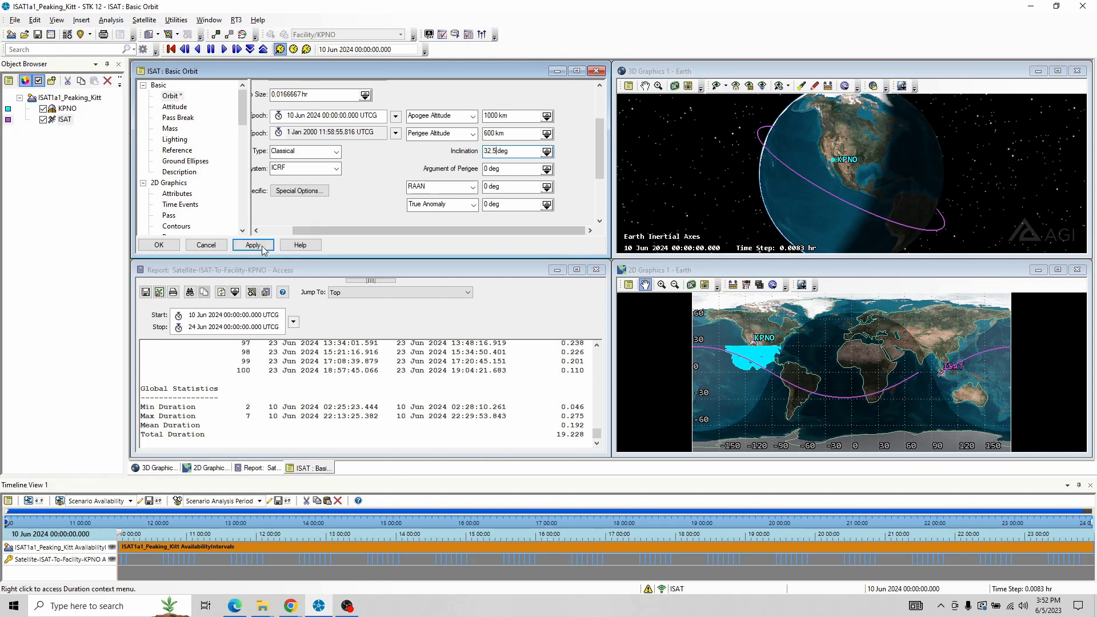
Refresh the access report and enter its total duration, 20.668, as trial 3's time in cell I4 of the sheet
{"action": "left_click", "coordinate": [221, 293]}
{"action": "key", "text": "alt+Tab"}
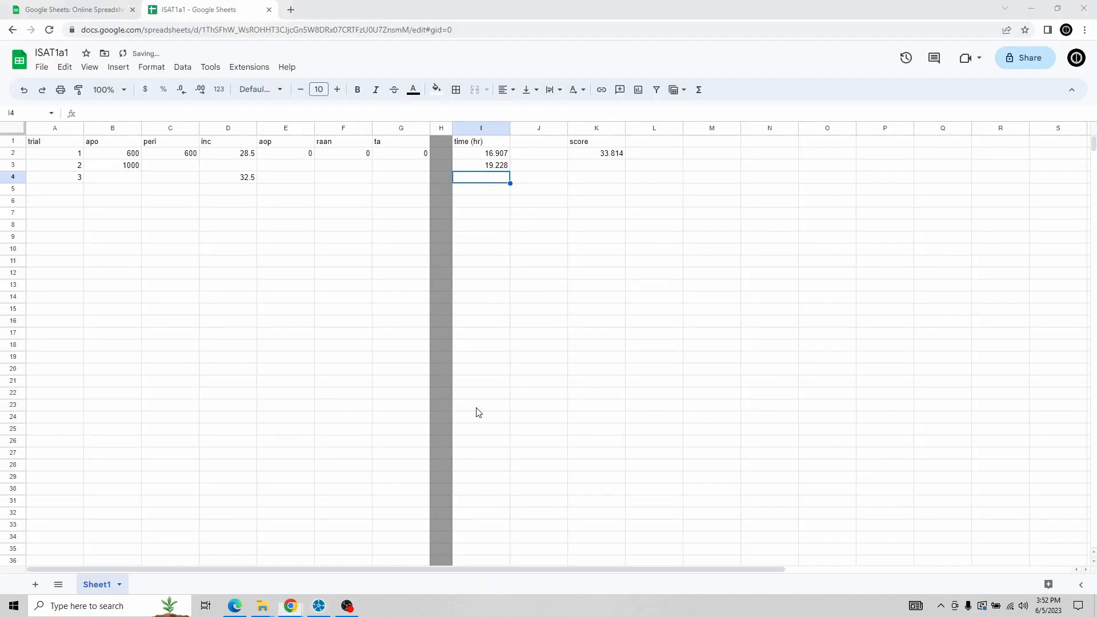
{"action": "type", "text": "2066"}
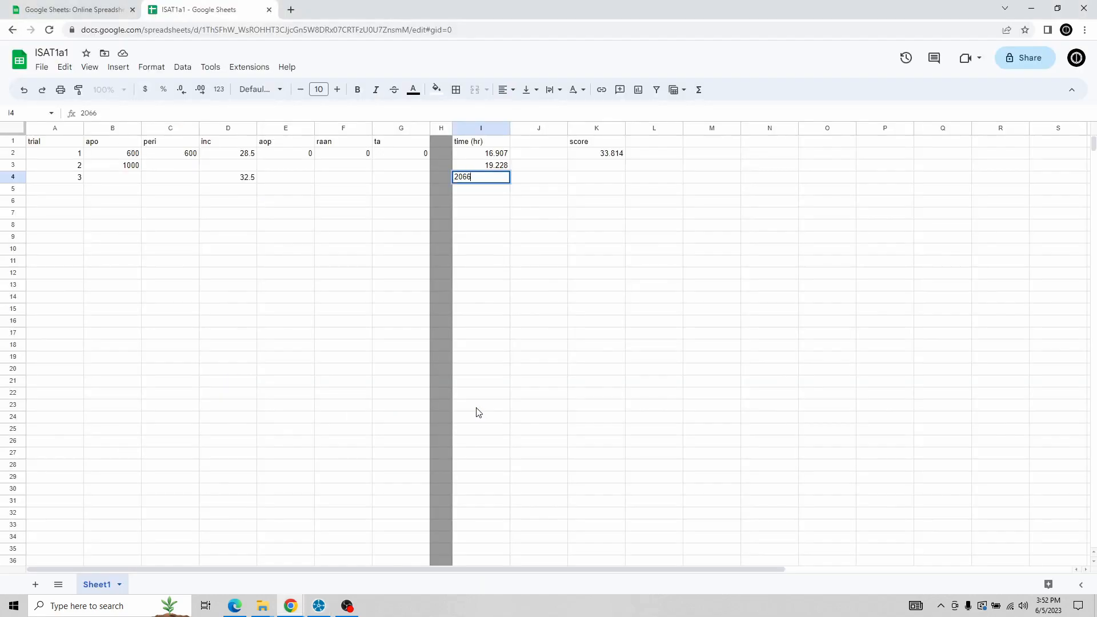
{"action": "key", "text": "BackSpace"}
{"action": "key", "text": "BackSpace"}
{"action": "type", "text": ".668"}
{"action": "key", "text": "Return"}
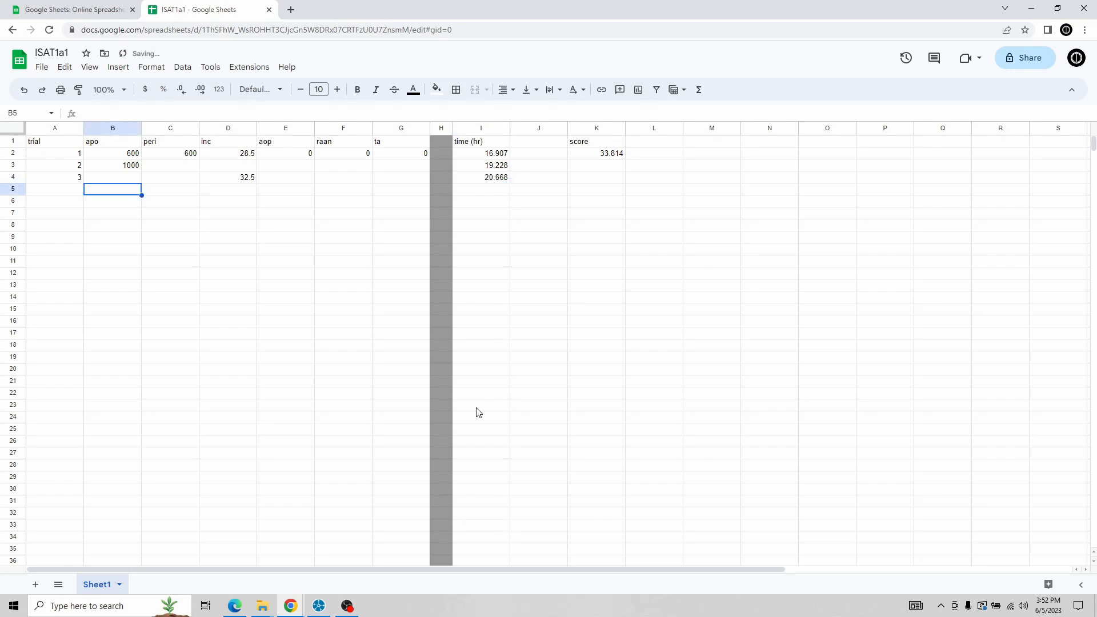
Add trial number 4 in cell A5
{"action": "left_click", "coordinate": [67, 192]}
{"action": "type", "text": "4"}
{"action": "key", "text": "Tab"}
{"action": "key", "text": "Tab"}
{"action": "key", "text": "Tab"}
{"action": "key", "text": "Tab"}
{"action": "key", "text": "Tab"}
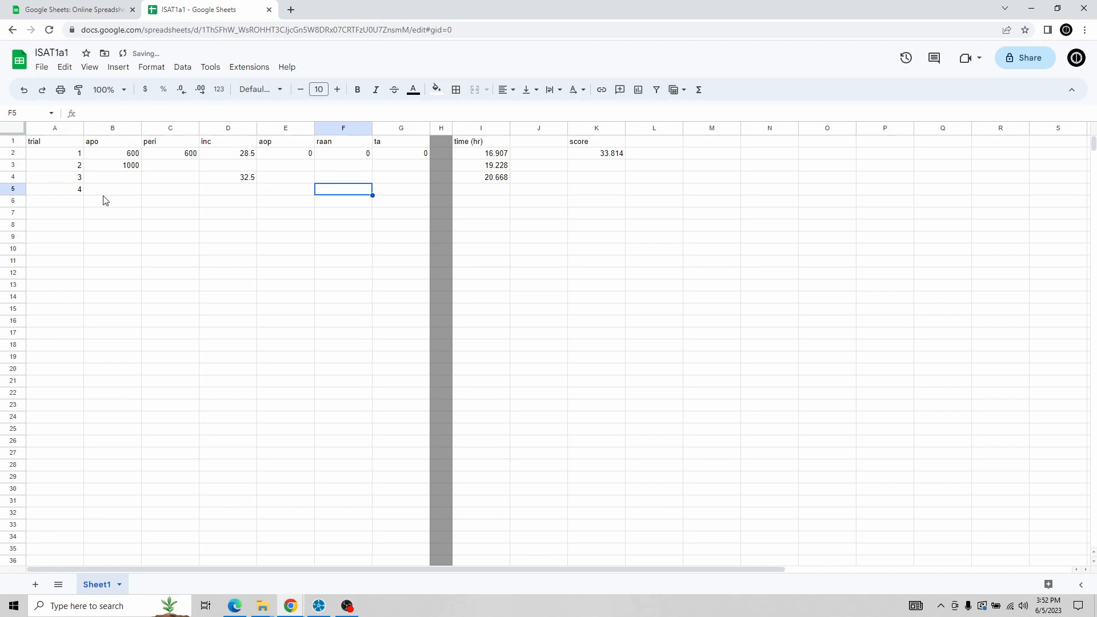
{"action": "key", "text": "Left"}
{"action": "key", "text": "Left"}
{"action": "key", "text": "Left"}
{"action": "key", "text": "Left"}
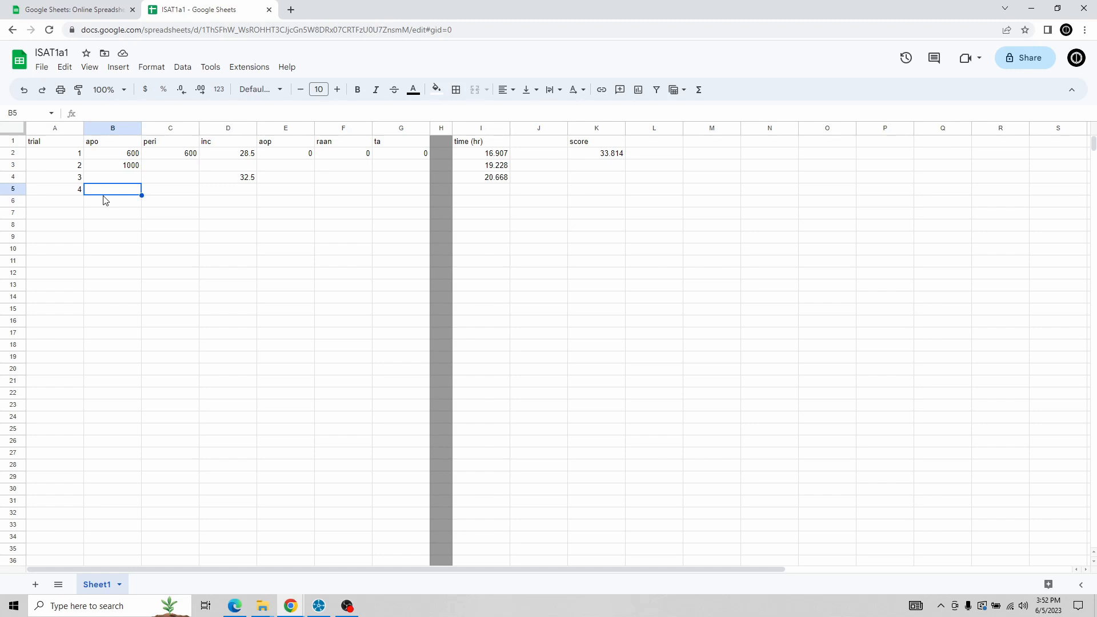
{"action": "key", "text": "Down"}
{"action": "key", "text": "Right"}
{"action": "key", "text": "Up"}
{"action": "key", "text": "Left"}
Examine trial 1's score formula in cell K2 and leave it without editing
{"action": "left_click", "coordinate": [584, 157]}
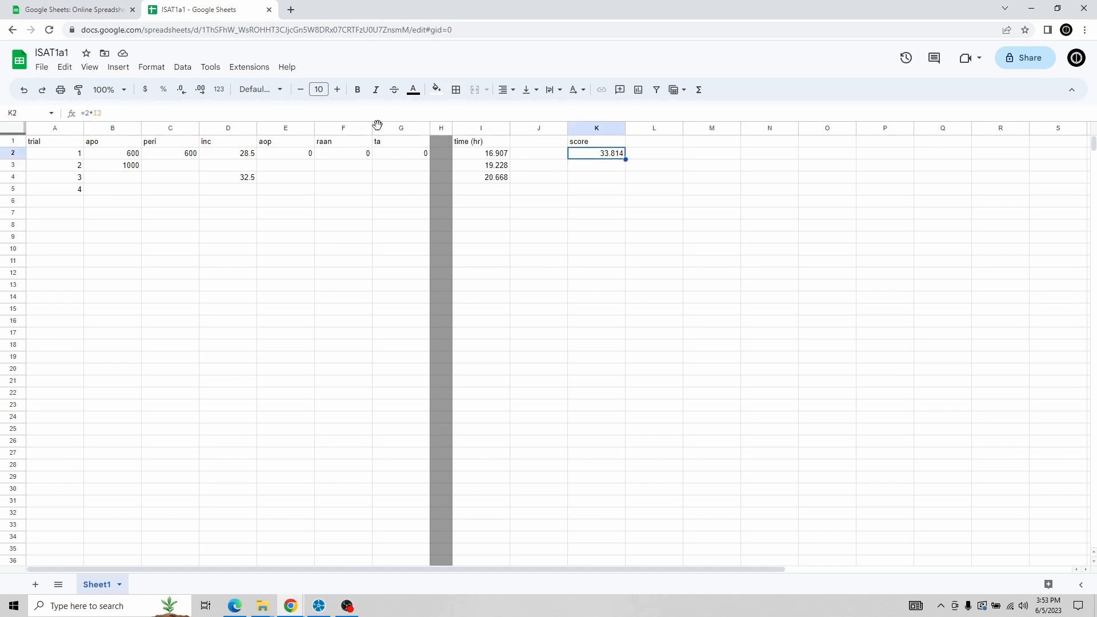
{"action": "left_click", "coordinate": [310, 112]}
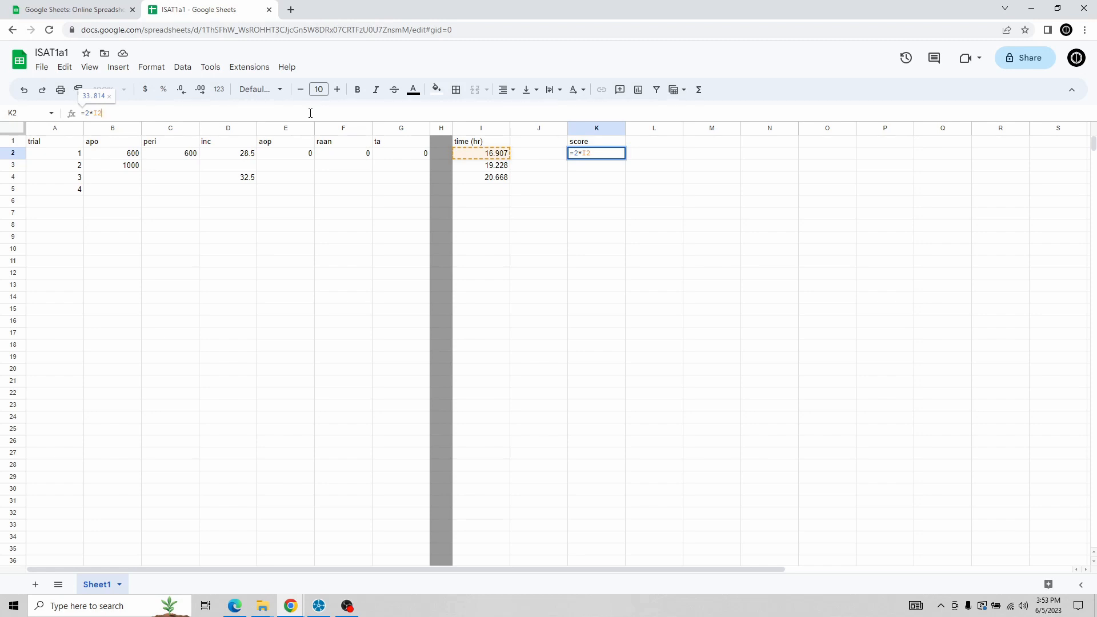
{"action": "key", "text": "Escape"}
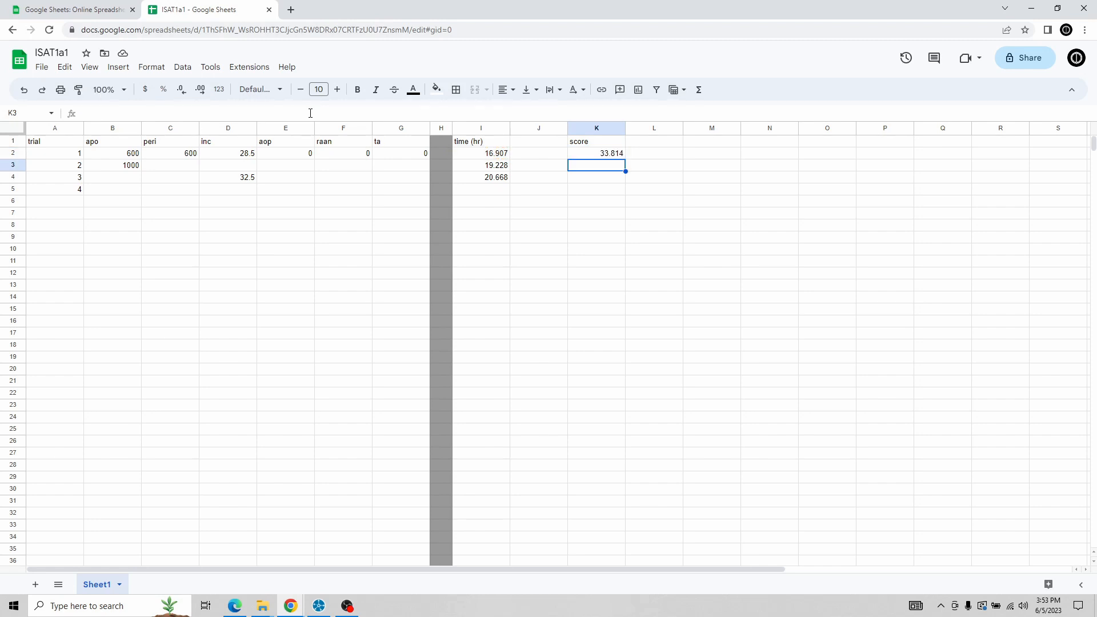
Fill the score formula from cell K2 down through cell K27
{"action": "left_click", "coordinate": [594, 157]}
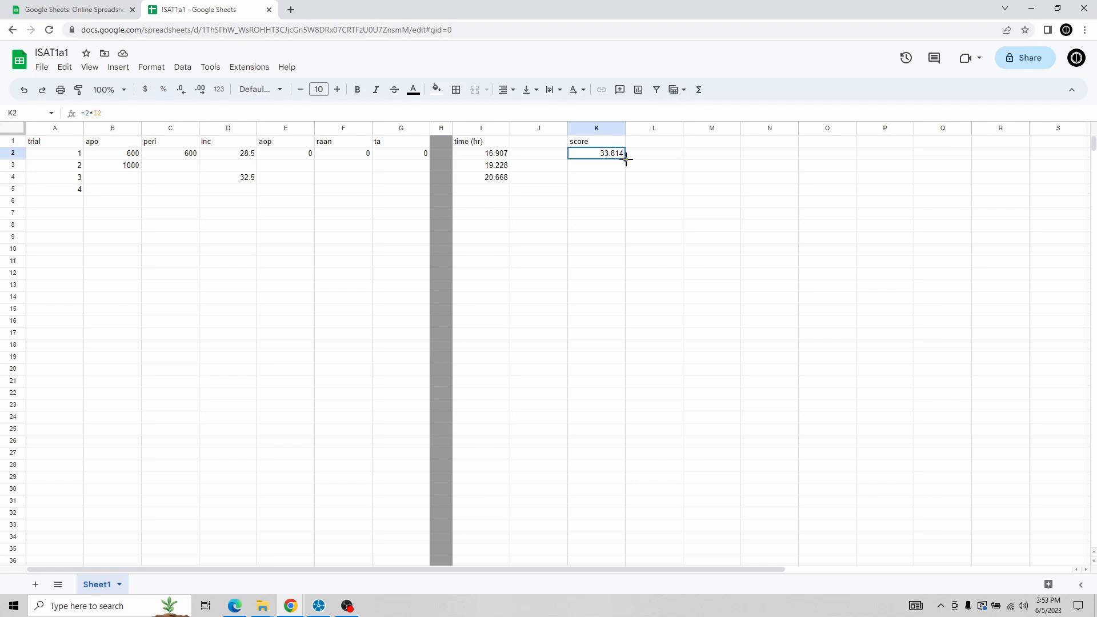
{"action": "left_click_drag", "start_coordinate": [625, 159], "coordinate": [618, 454]}
{"action": "left_click", "coordinate": [645, 170]}
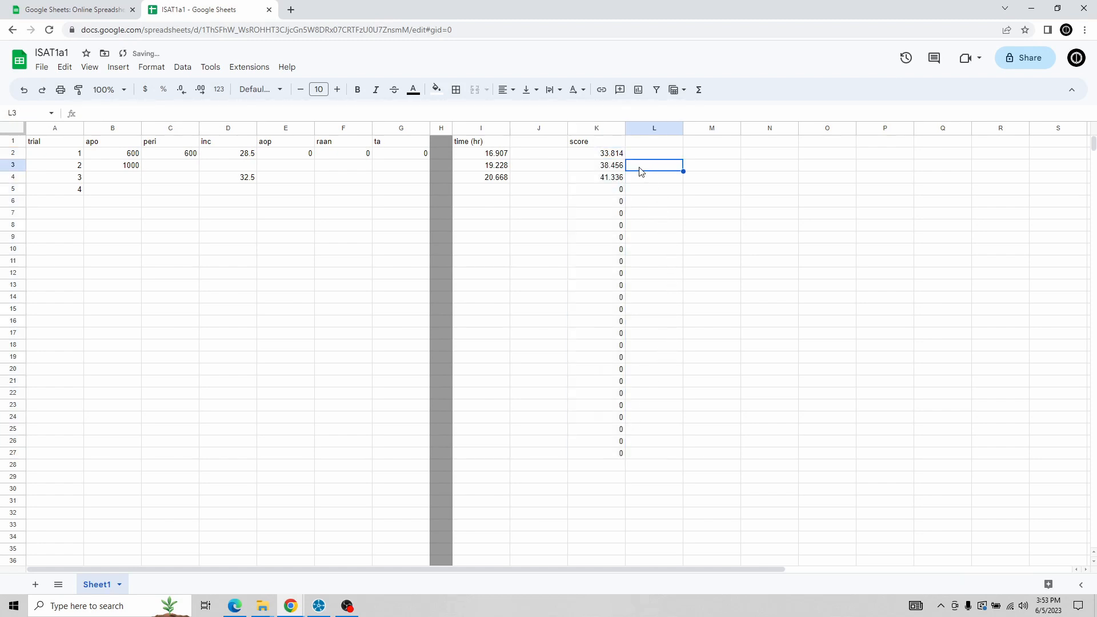
Check which time cells the copied score formulas in K3 and K4 refer to
{"action": "left_click", "coordinate": [605, 167]}
{"action": "left_click", "coordinate": [389, 111]}
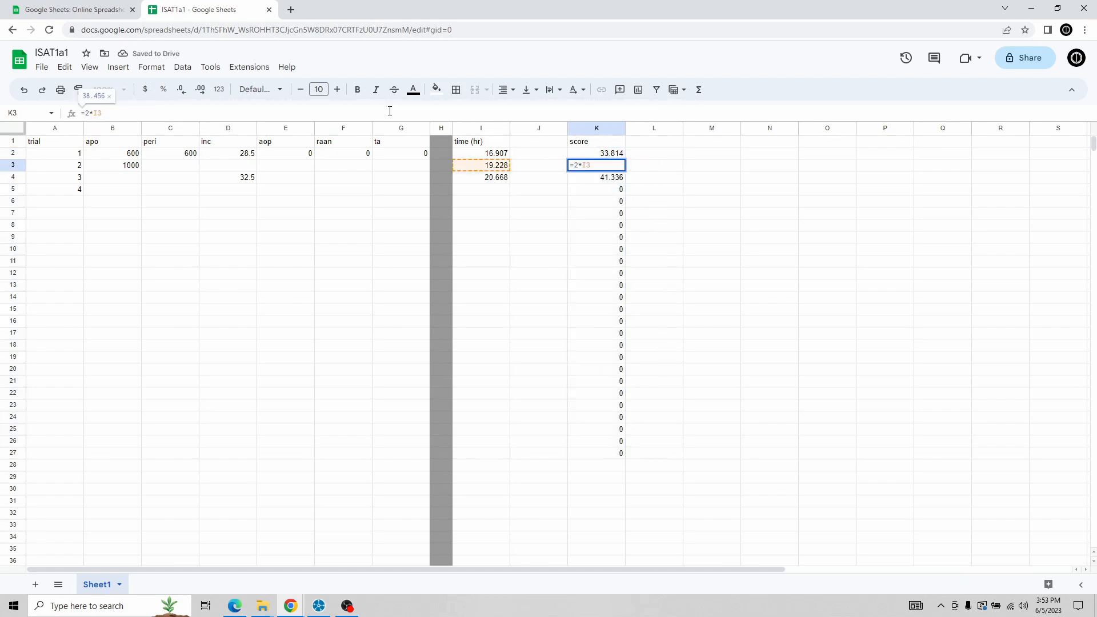
{"action": "key", "text": "Return"}
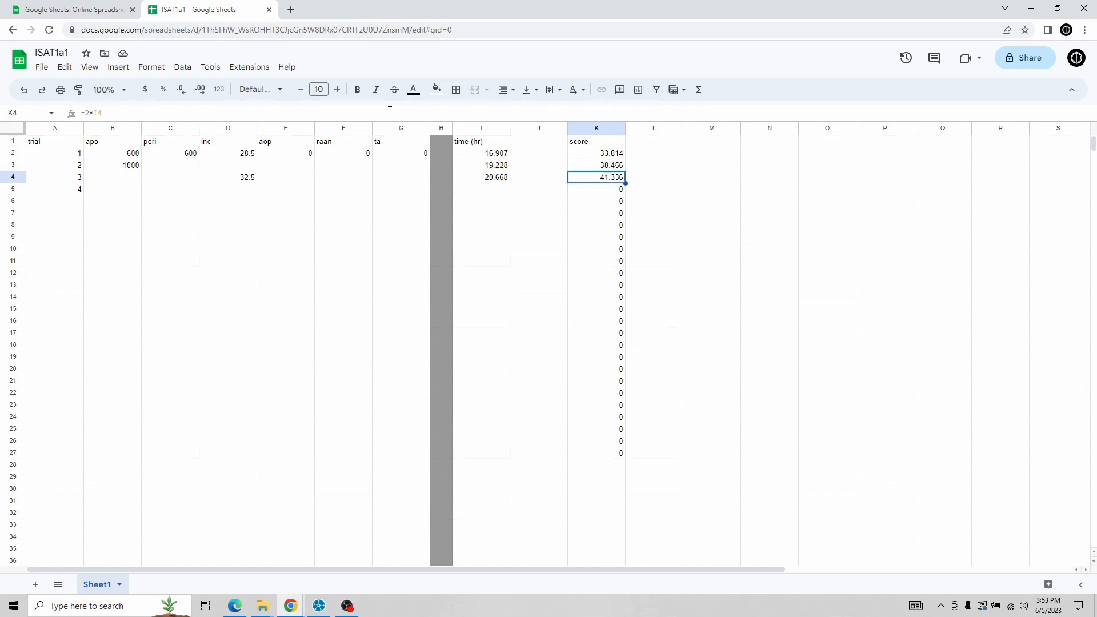
{"action": "left_click", "coordinate": [389, 111]}
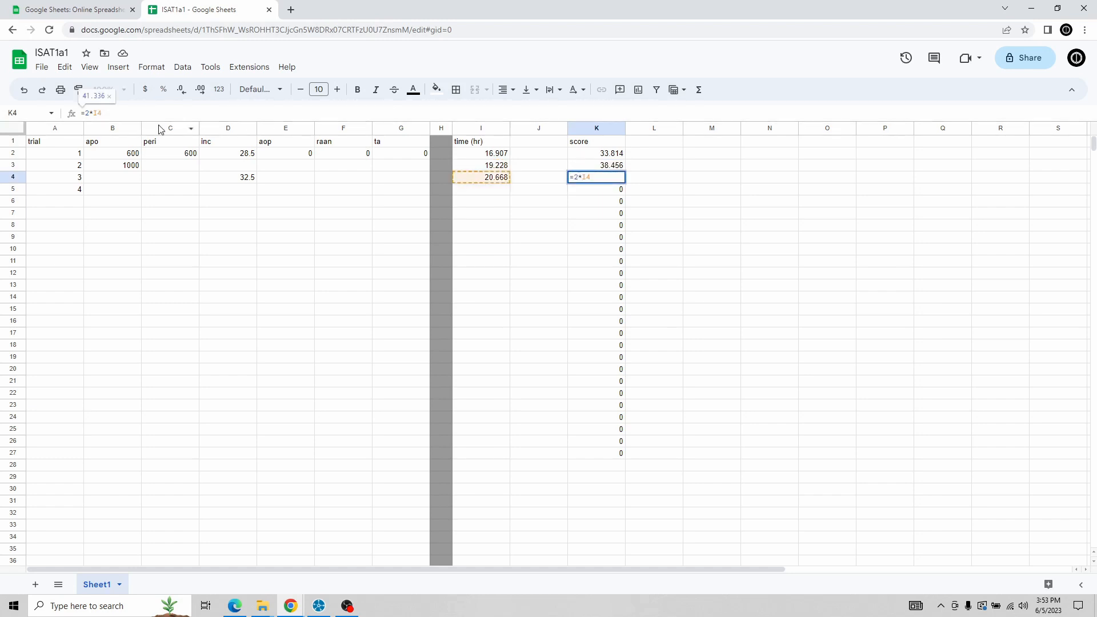
{"action": "key", "text": "Return"}
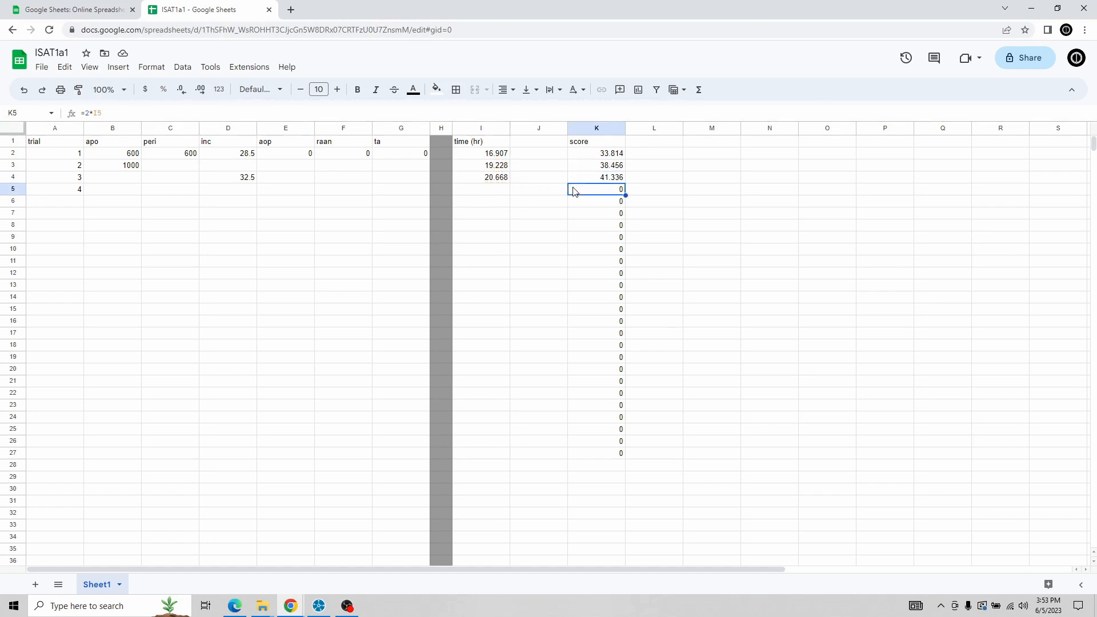
Enter a test time of 52 in cell I6 to check the score in K6, and clear the test value
{"action": "left_click", "coordinate": [484, 203]}
{"action": "type", "text": "52"}
{"action": "key", "text": "Return"}
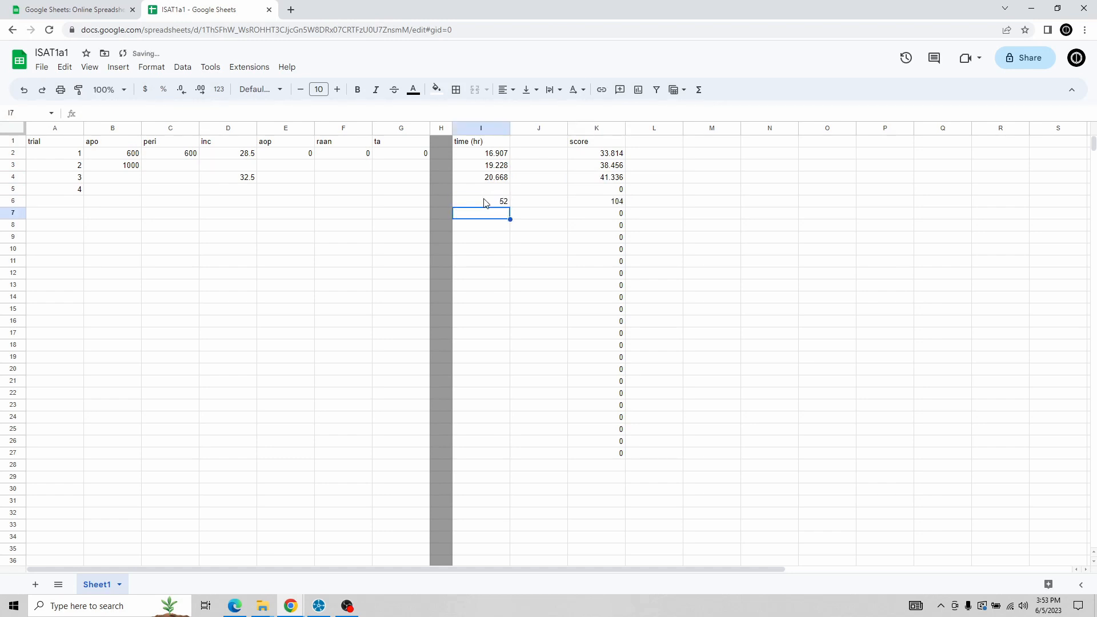
{"action": "key", "text": "Right"}
{"action": "key", "text": "Right"}
{"action": "key", "text": "Up"}
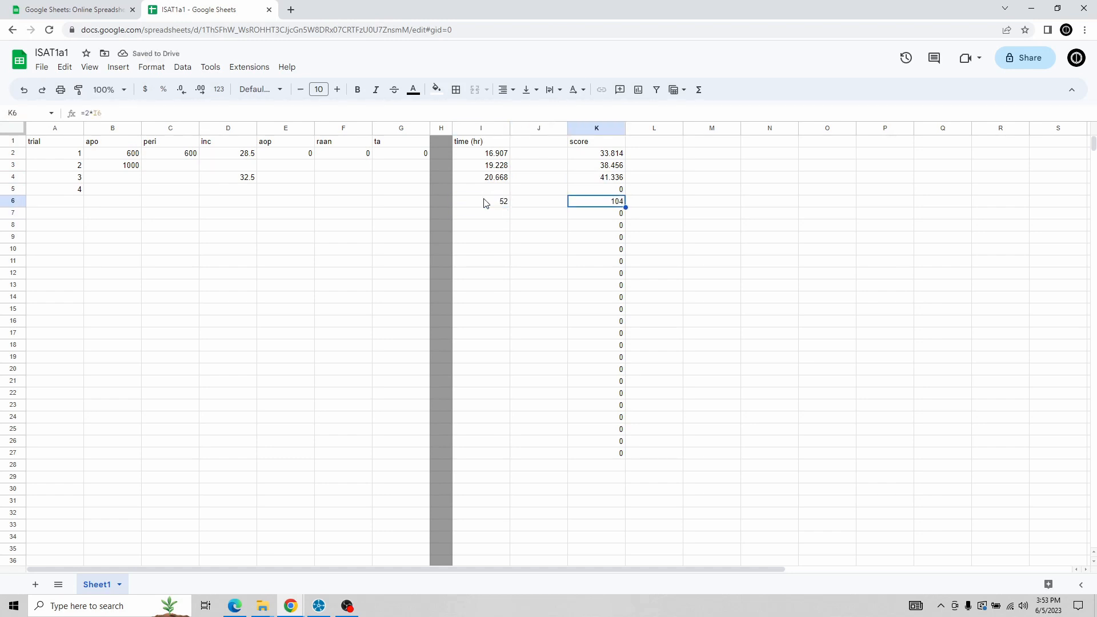
{"action": "key", "text": "Left"}
{"action": "key", "text": "Left"}
{"action": "key", "text": "Delete"}
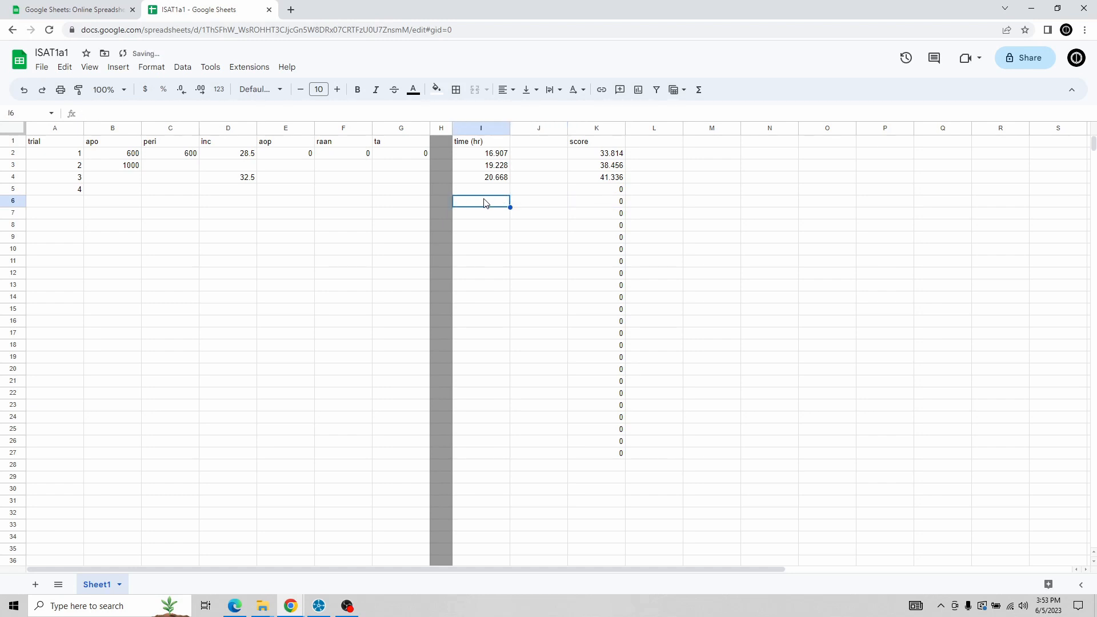
{"action": "key", "text": "Up"}
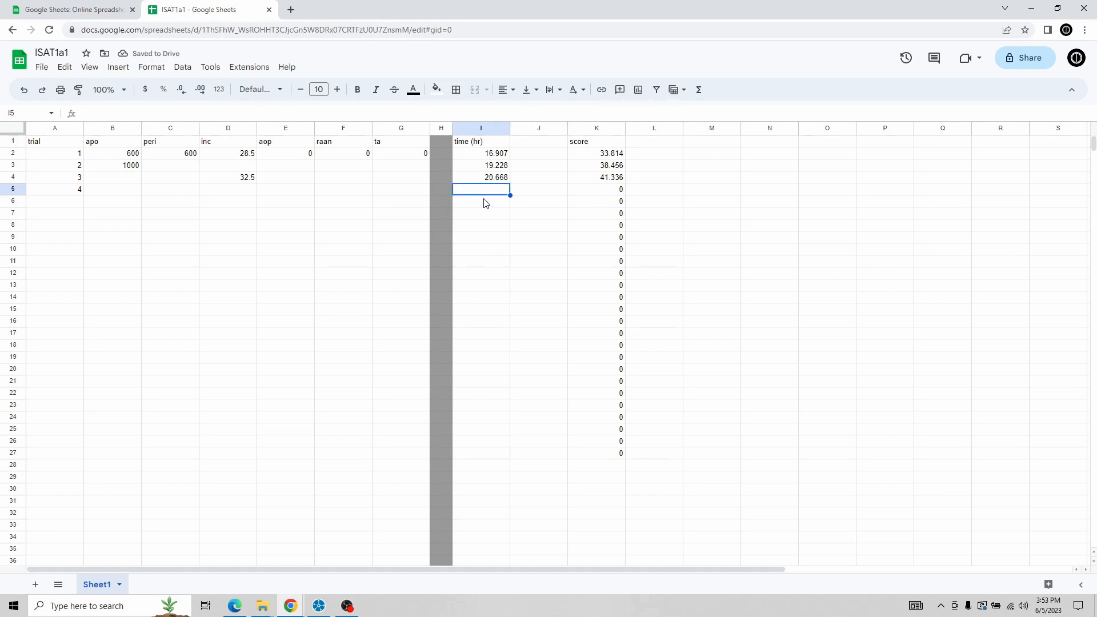
{"action": "key", "text": "Right"}
{"action": "key", "text": "Right"}
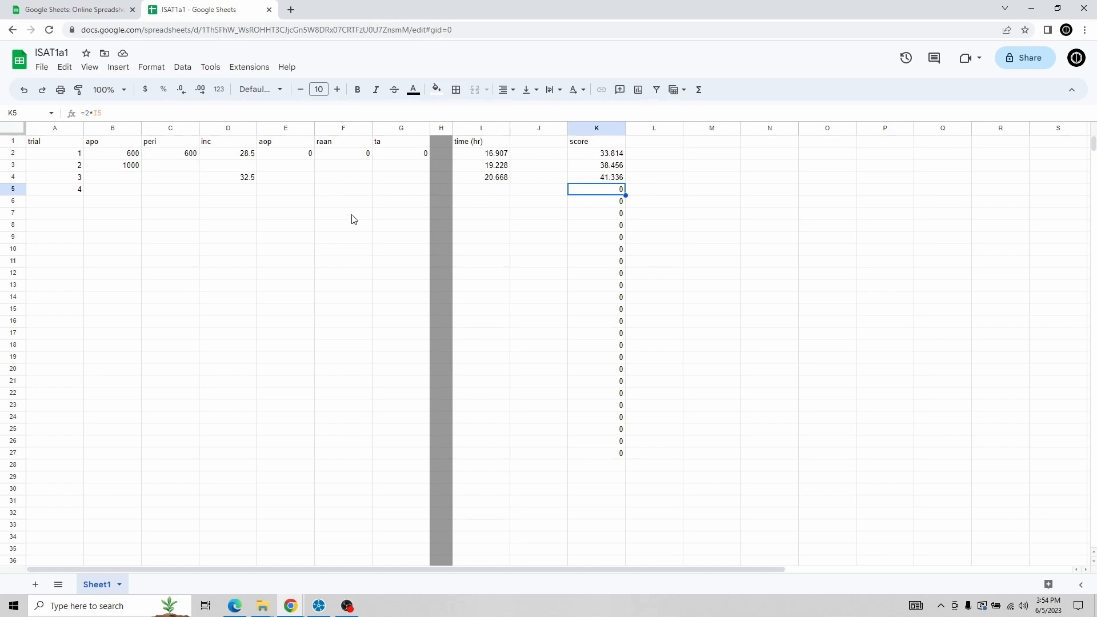
Try to continue the trial numbering from cell A5 down to A19
{"action": "left_click", "coordinate": [63, 190]}
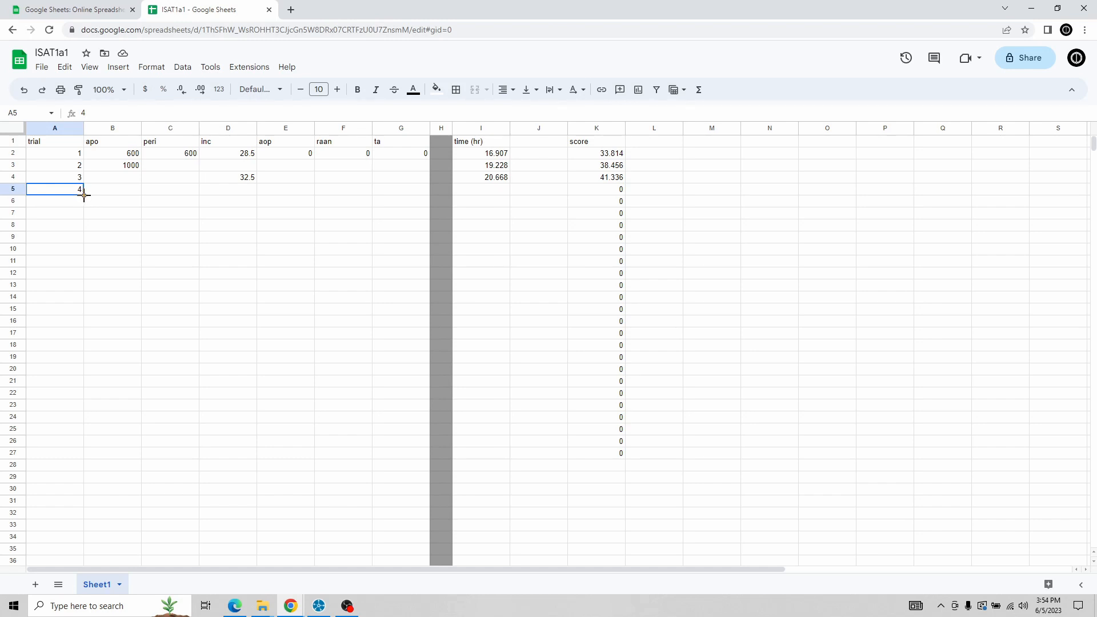
{"action": "left_click_drag", "start_coordinate": [84, 195], "coordinate": [81, 357]}
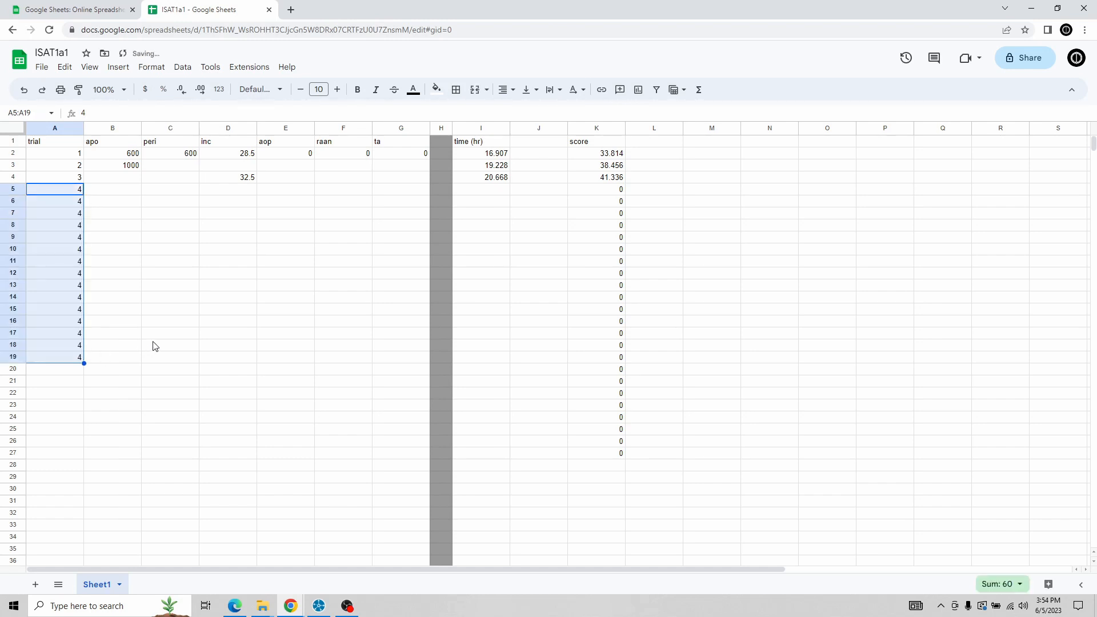
{"action": "left_click", "coordinate": [68, 195]}
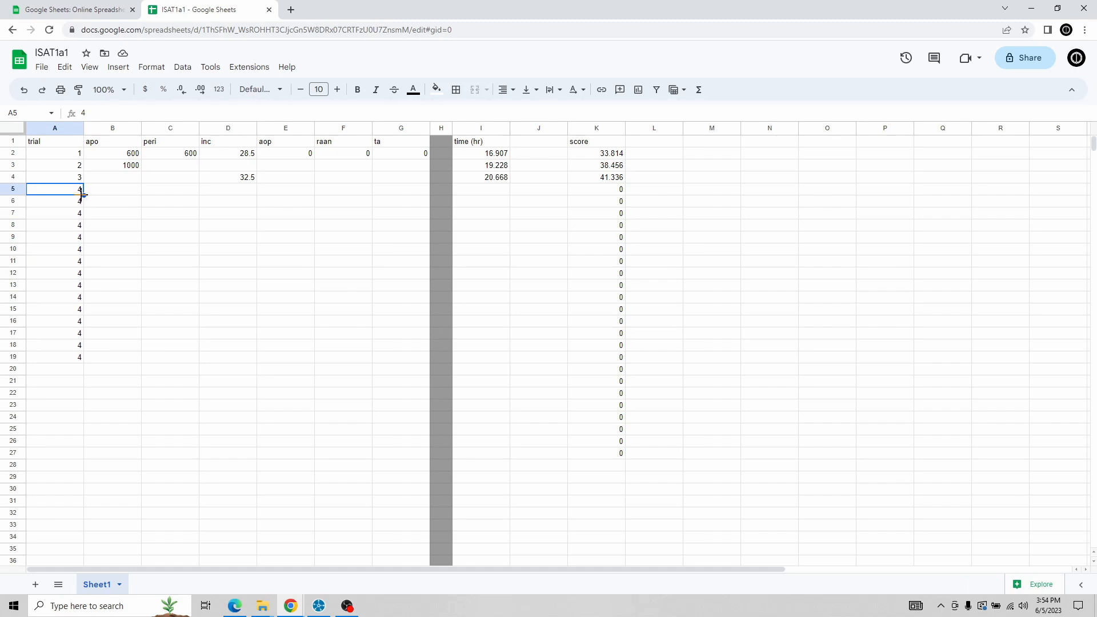
{"action": "left_click_drag", "start_coordinate": [84, 195], "coordinate": [84, 360]}
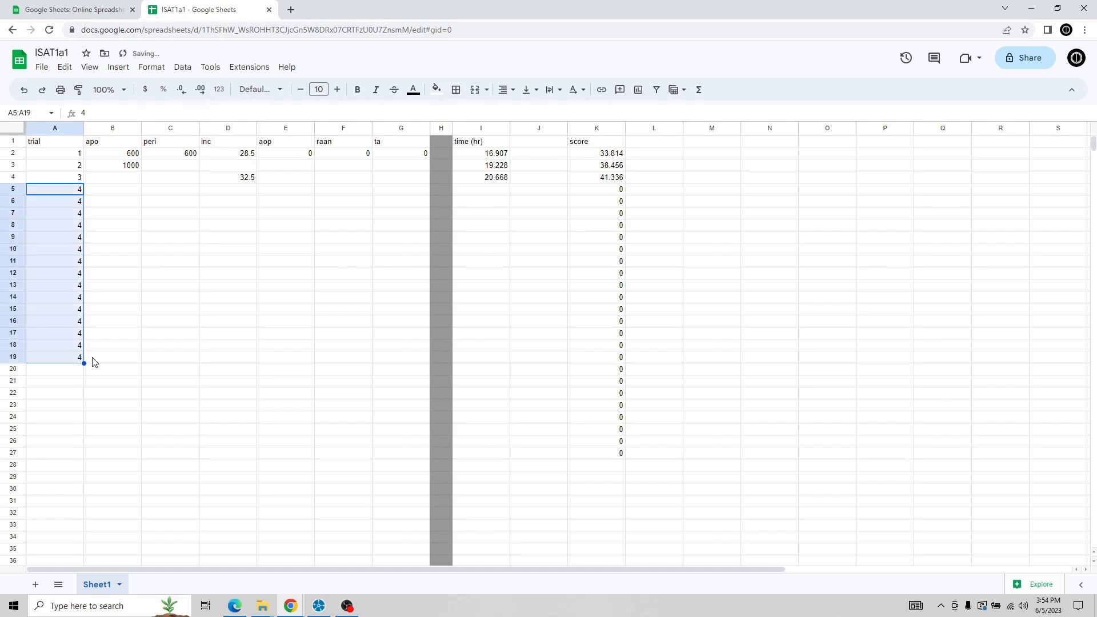
Fill the trial column with consecutive numbers down to 26 in cell A27
{"action": "left_click", "coordinate": [68, 193]}
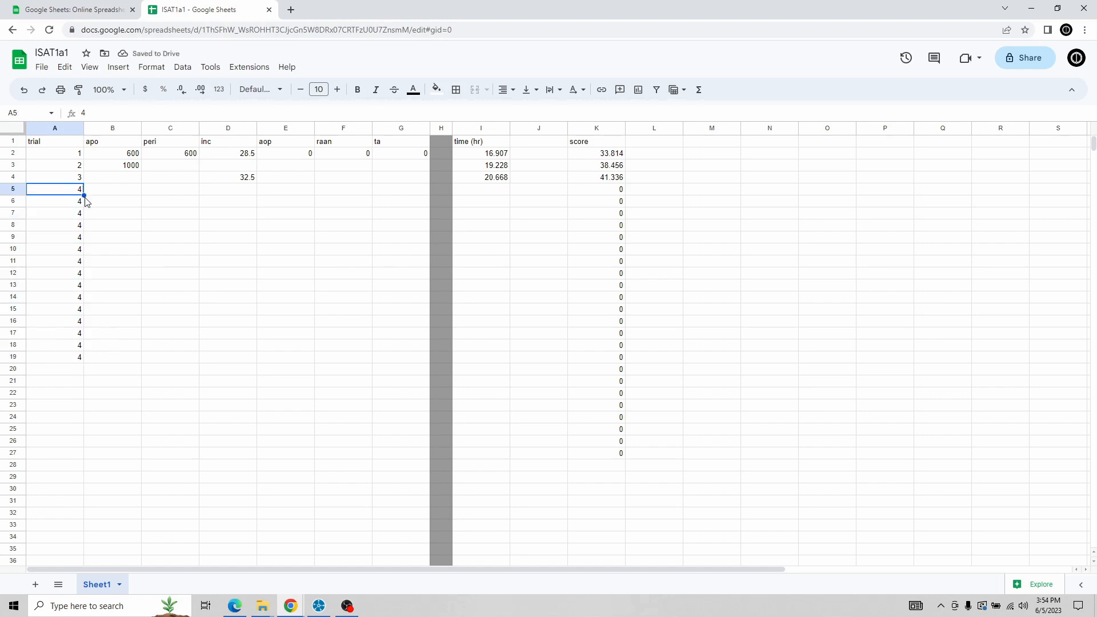
{"action": "left_click_drag", "start_coordinate": [84, 195], "coordinate": [92, 452]}
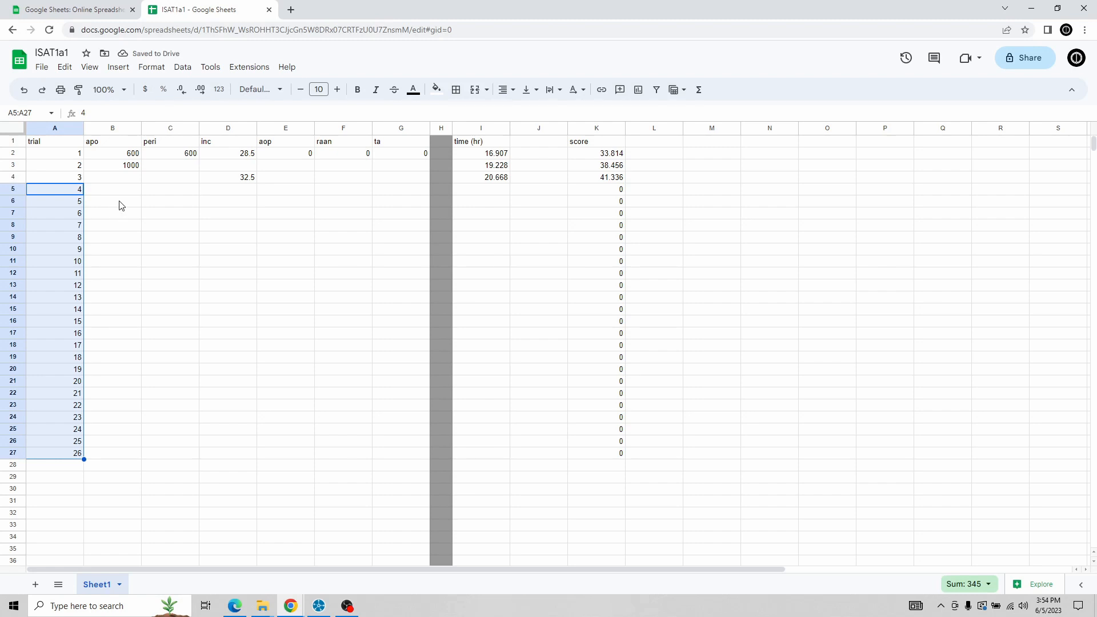
{"action": "left_click", "coordinate": [69, 192]}
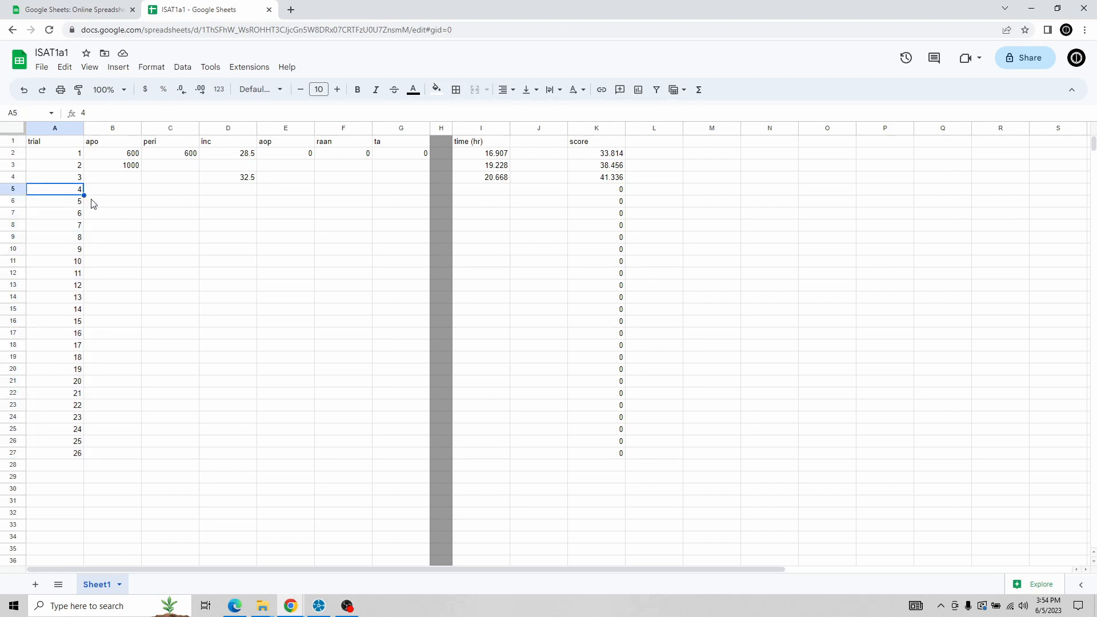
{"action": "left_click", "coordinate": [80, 156]}
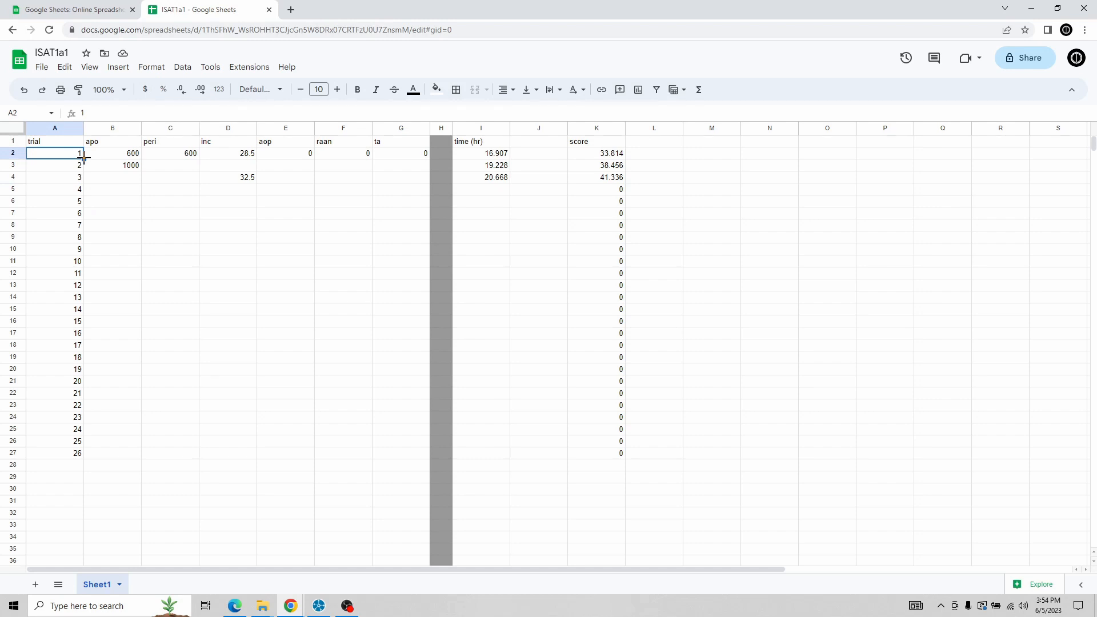
{"action": "left_click", "coordinate": [74, 452], "text": "shift"}
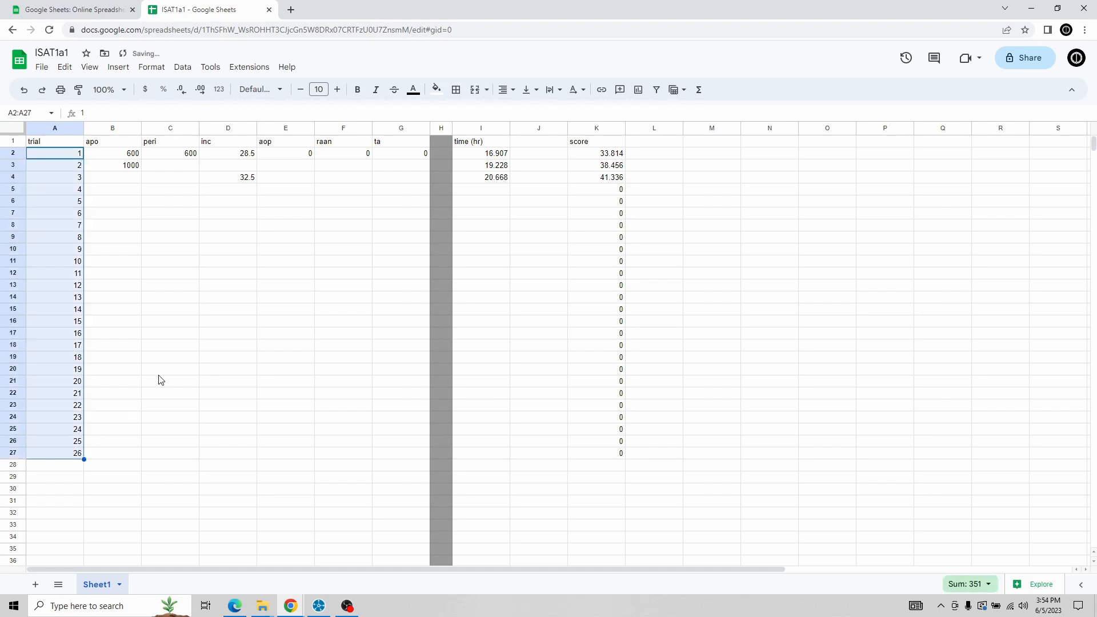
Extend the consecutive trial numbers from cell A27 down to 157 in cell A158 and return to the first rows
{"action": "left_click", "coordinate": [63, 452]}
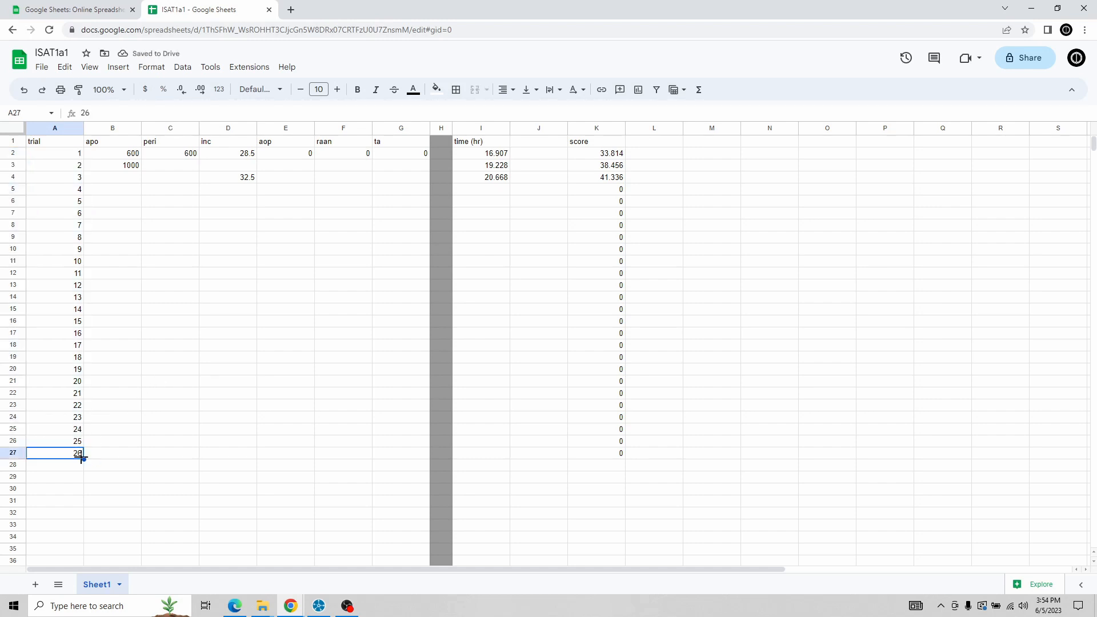
{"action": "left_click_drag", "start_coordinate": [81, 457], "coordinate": [76, 496]}
{"action": "left_click", "coordinate": [55, 490]}
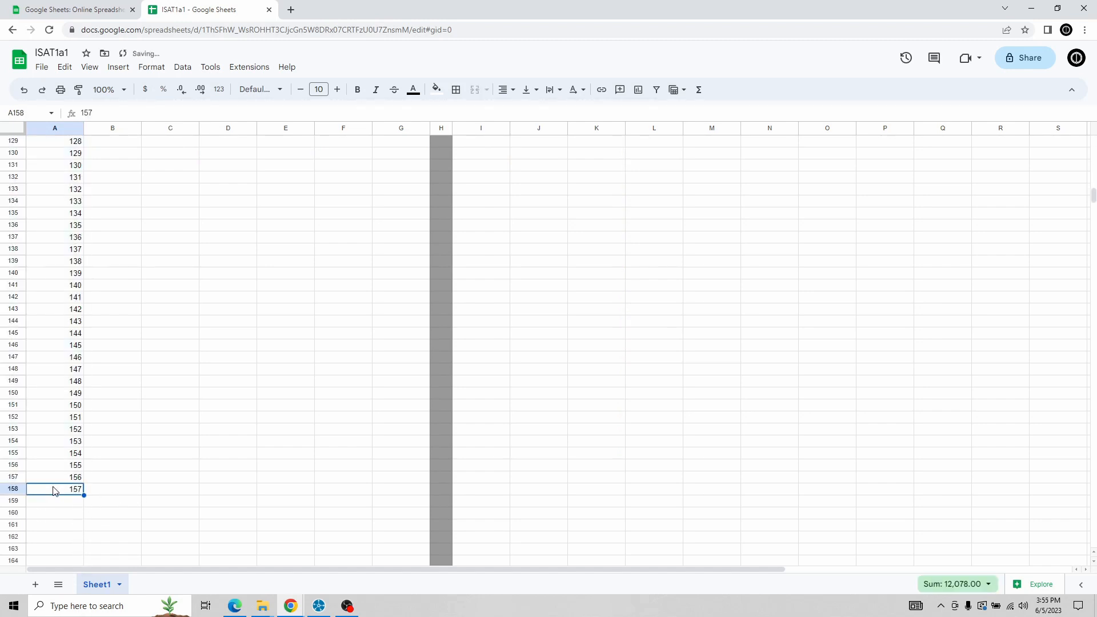
{"action": "scroll", "coordinate": [146, 434], "scroll_direction": "up", "scroll_amount": 8}
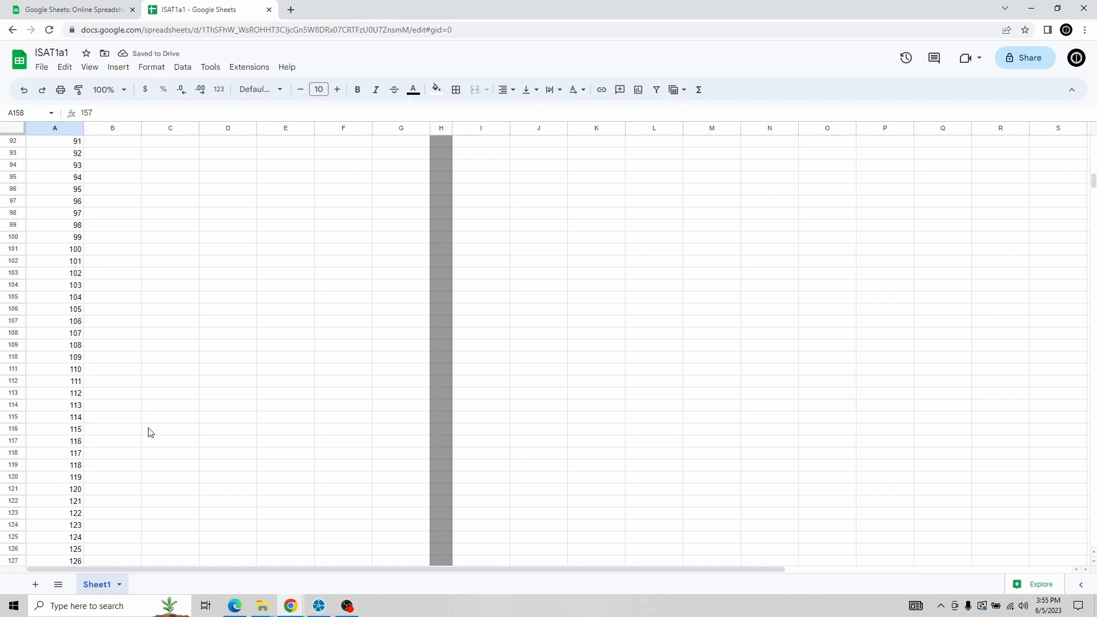
{"action": "scroll", "coordinate": [148, 432], "scroll_direction": "up", "scroll_amount": 15}
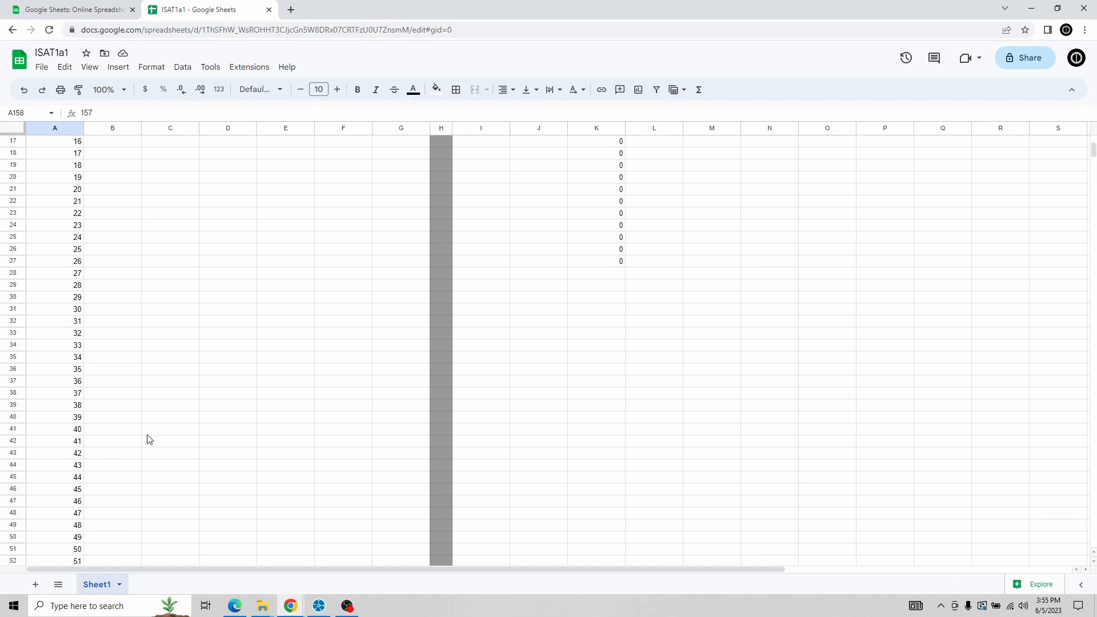
{"action": "scroll", "coordinate": [147, 438], "scroll_direction": "up", "scroll_amount": 4}
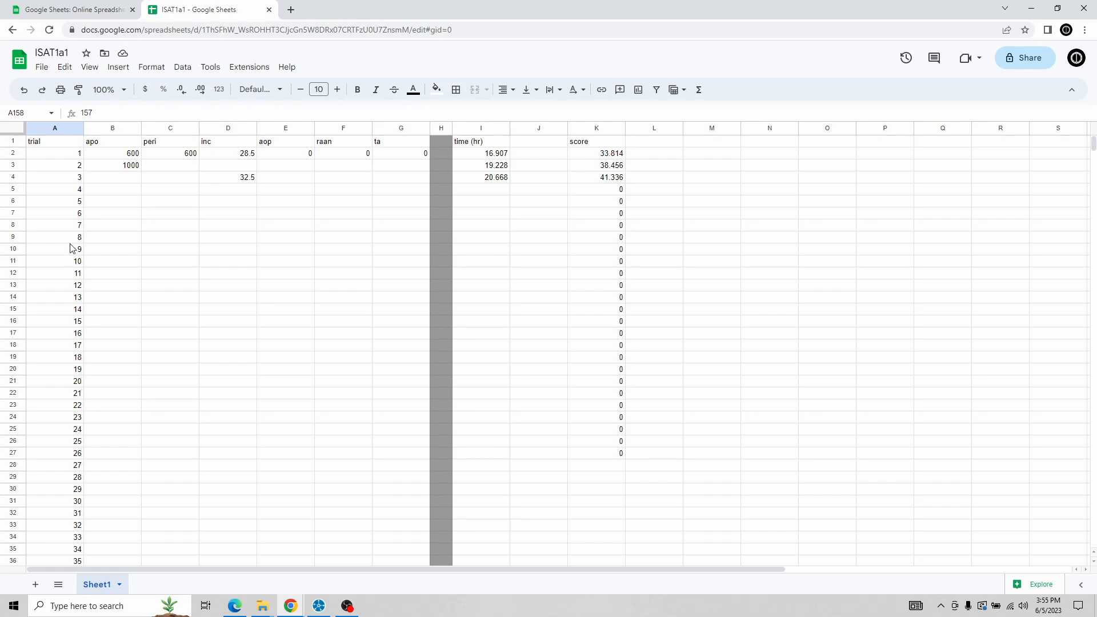
Try copying trial 2's apo value of 1000 down into cells B4:B6, and clear the copies
{"action": "left_click", "coordinate": [127, 171]}
{"action": "left_click_drag", "start_coordinate": [141, 171], "coordinate": [121, 210]}
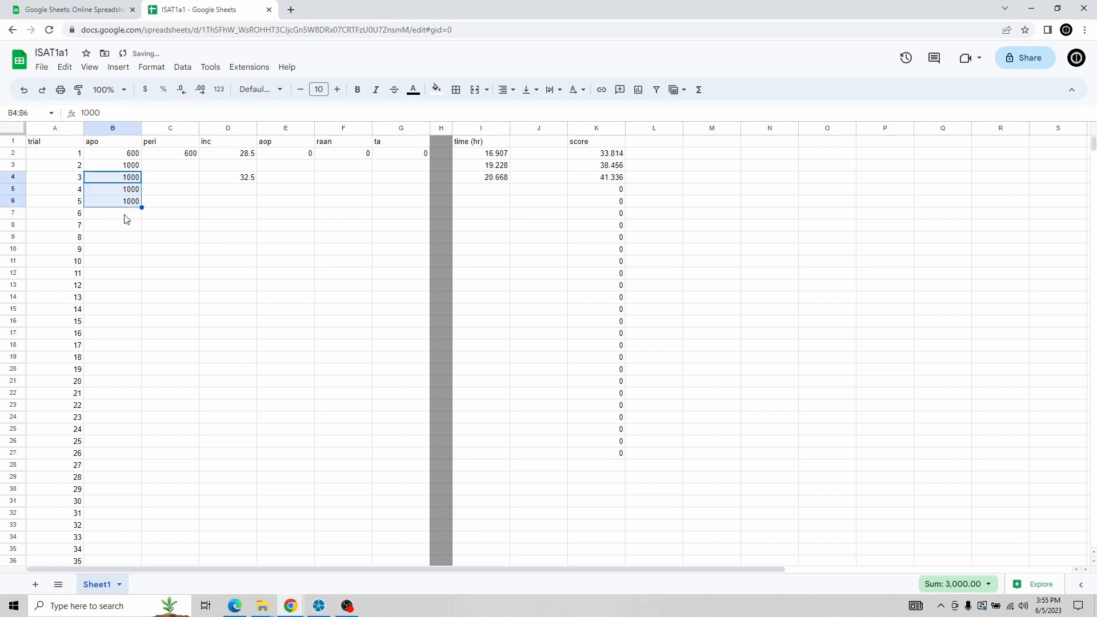
{"action": "key", "text": "Delete"}
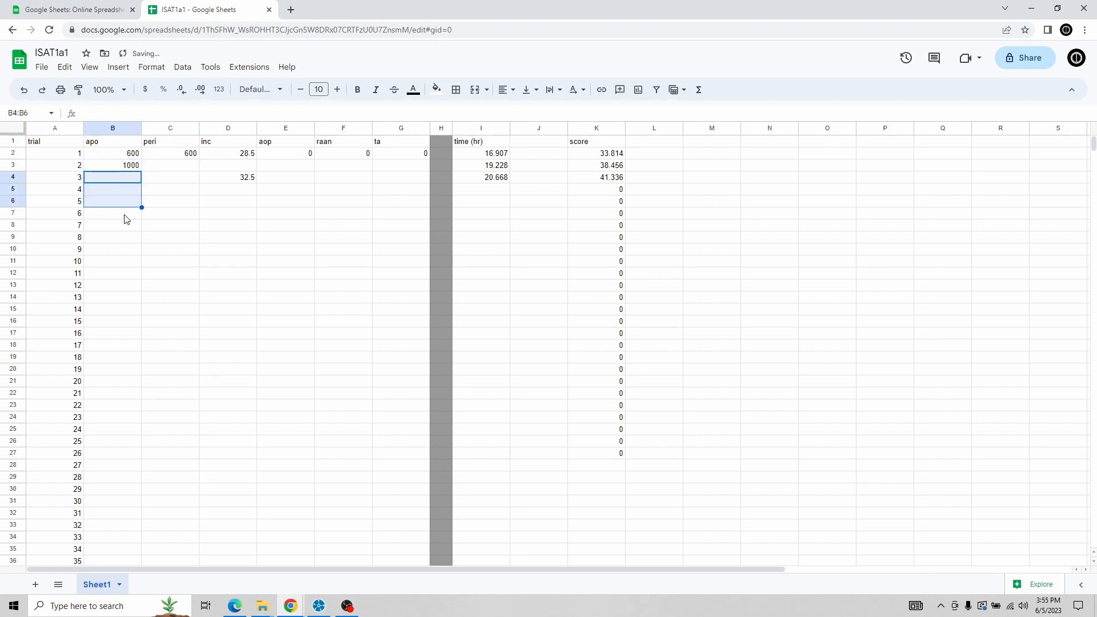
{"action": "left_click", "coordinate": [173, 178]}
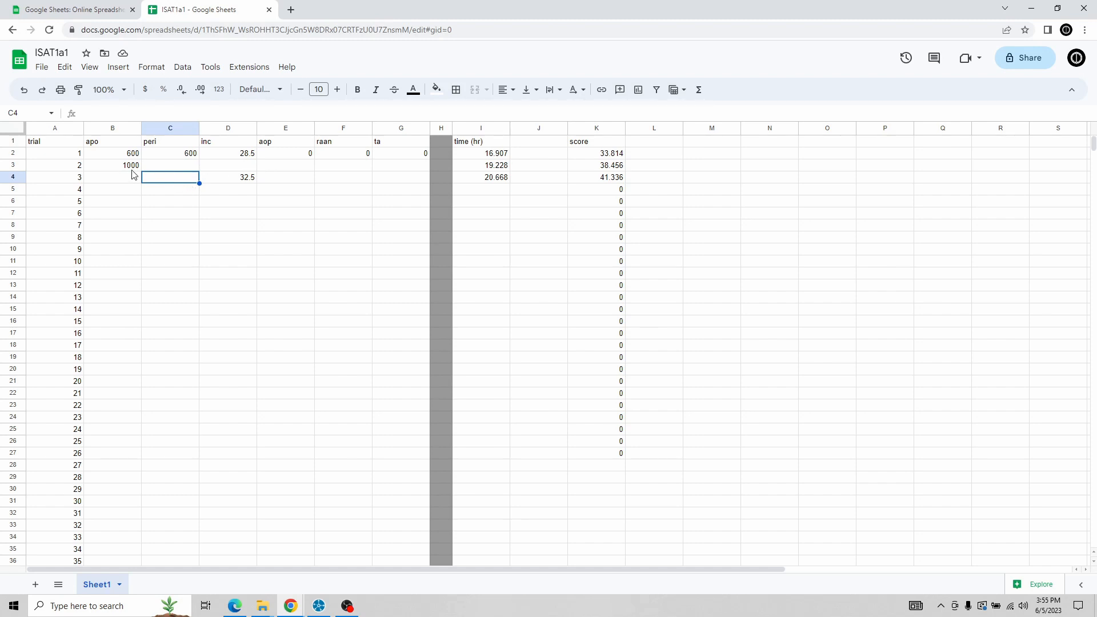
{"action": "left_click", "coordinate": [310, 181]}
{"action": "left_click", "coordinate": [365, 182]}
{"action": "left_click", "coordinate": [379, 182]}
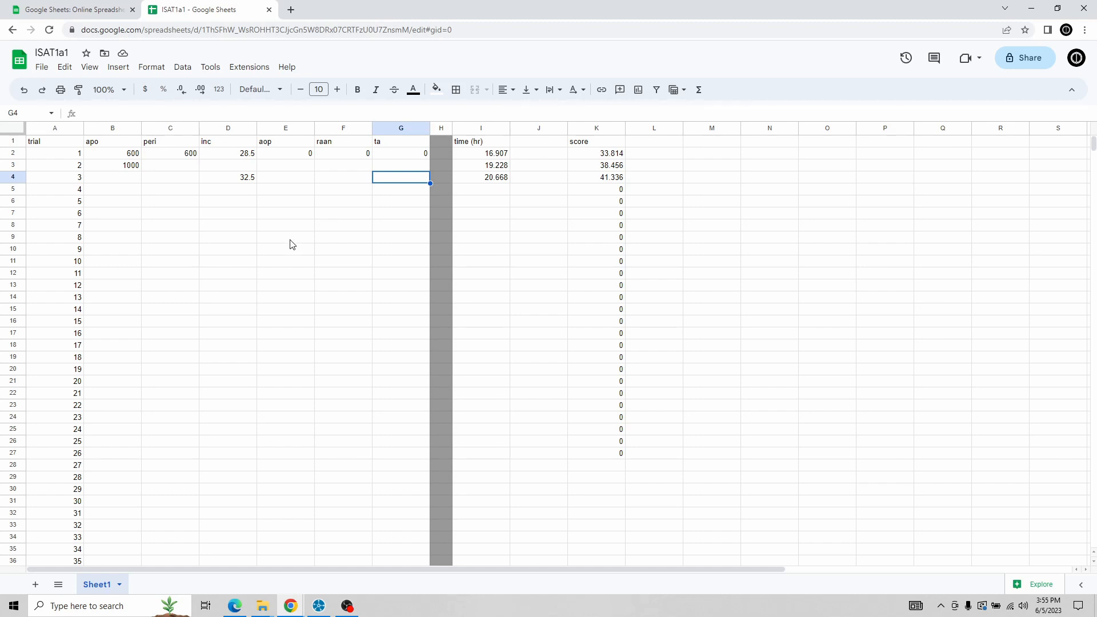
Freeze row 1 so the column headings stay in view when scrolling through the trials
{"action": "scroll", "coordinate": [290, 243], "scroll_direction": "down", "scroll_amount": 5}
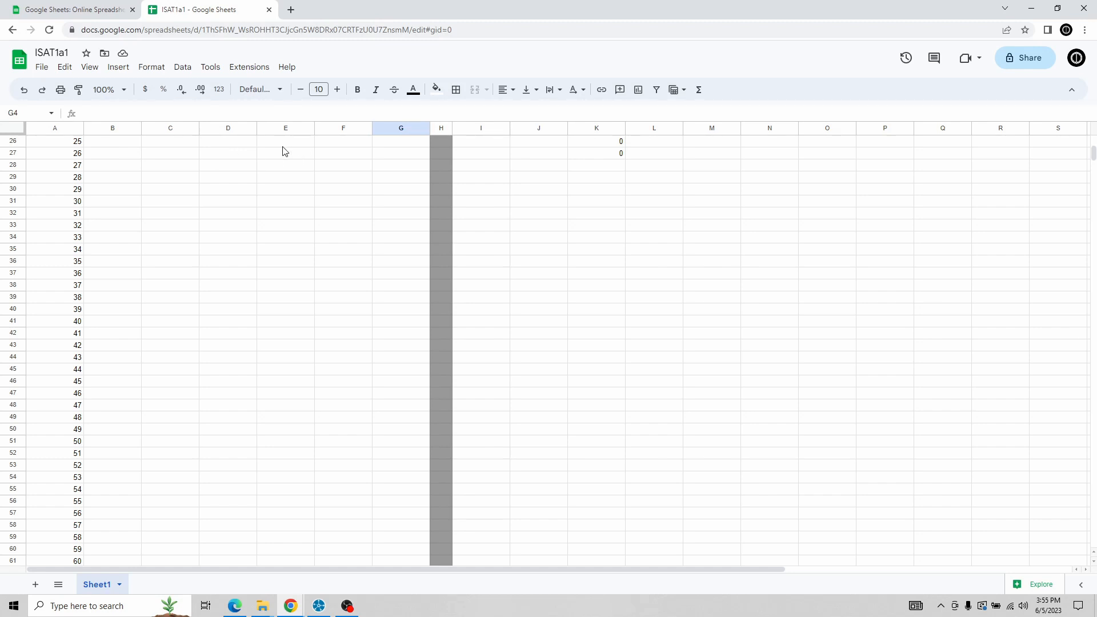
{"action": "scroll", "coordinate": [276, 223], "scroll_direction": "up", "scroll_amount": 5}
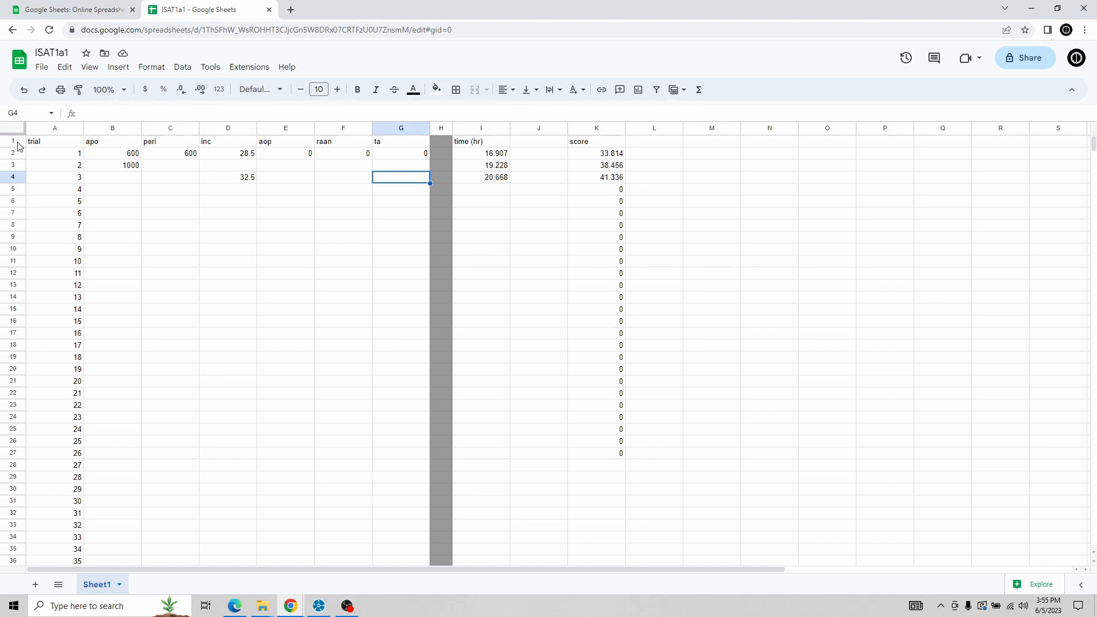
{"action": "left_click", "coordinate": [90, 68]}
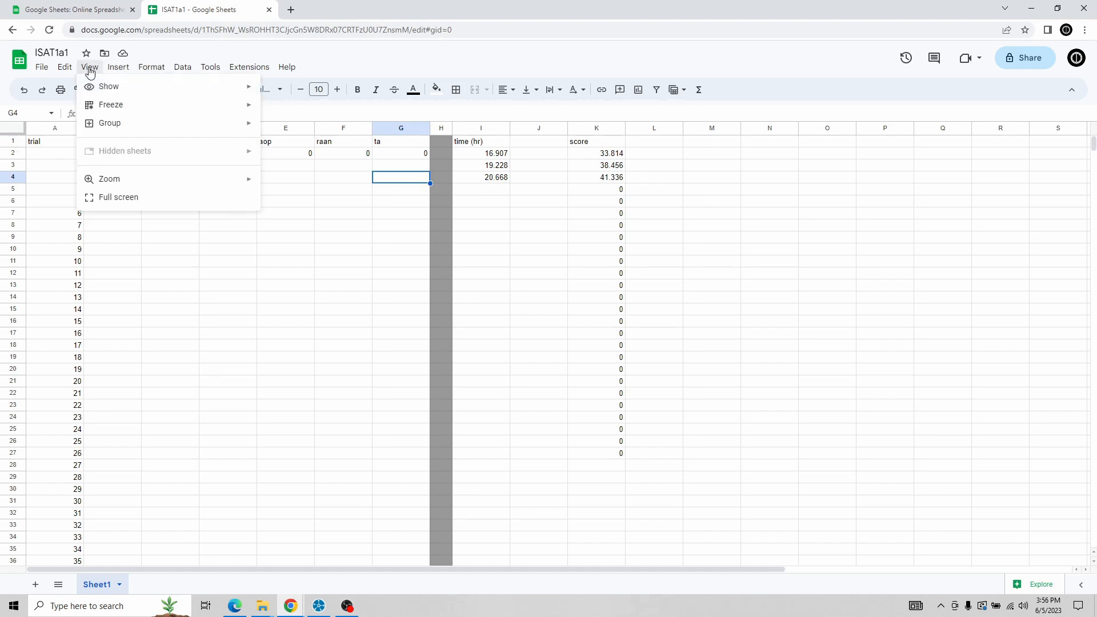
{"action": "mouse_move", "coordinate": [104, 108]}
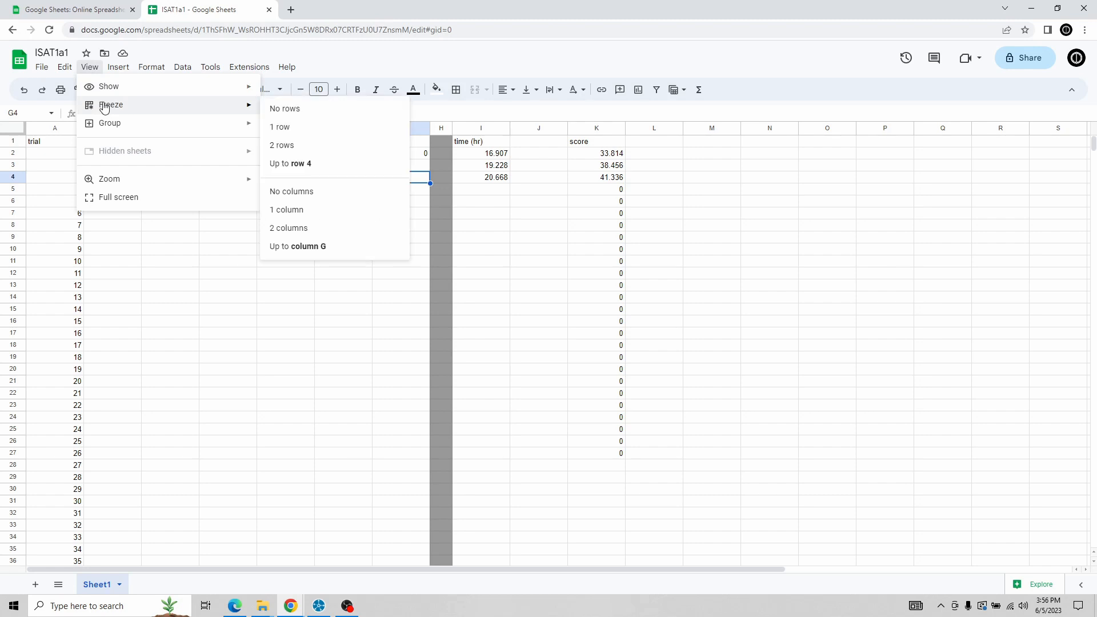
{"action": "left_click", "coordinate": [300, 132]}
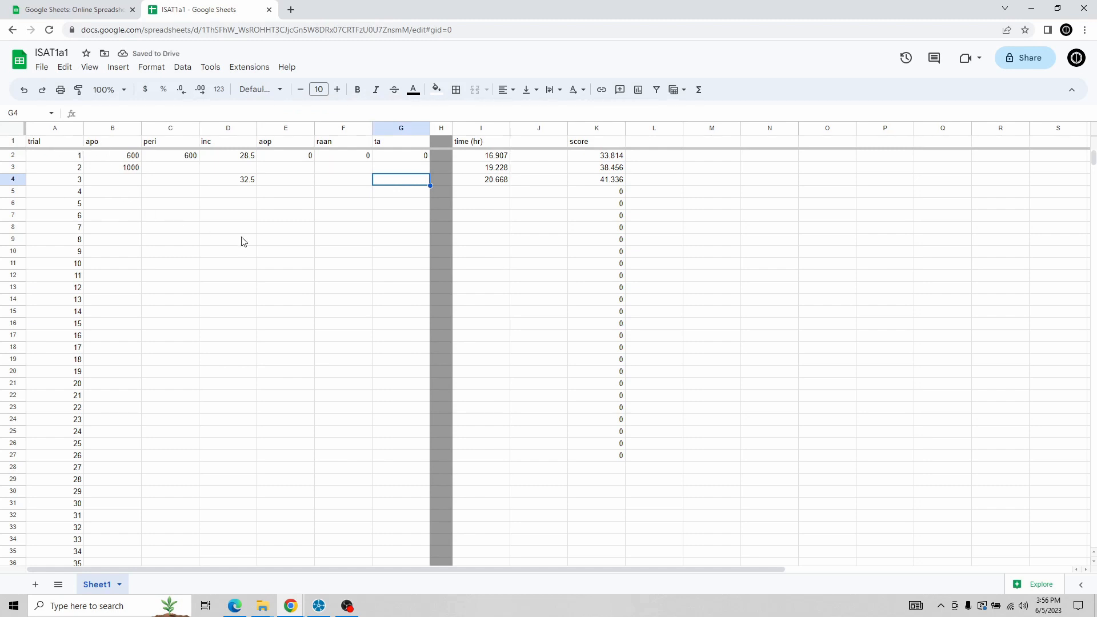
{"action": "scroll", "coordinate": [242, 242], "scroll_direction": "down", "scroll_amount": 15}
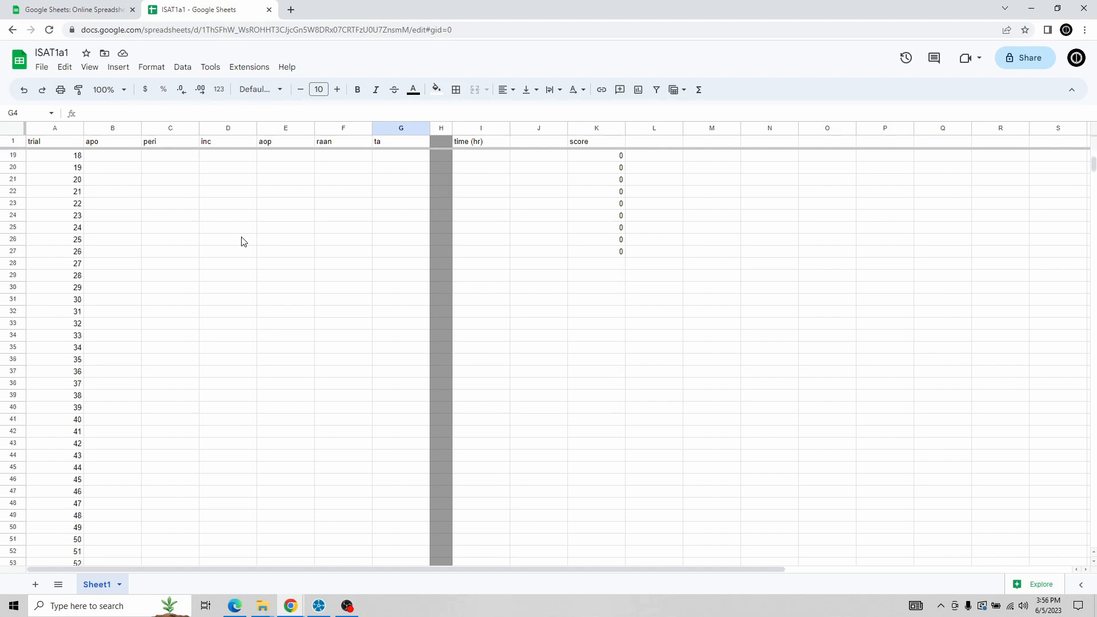
Look through the trial rows to check that the column headings stay in view, and return to trial 1
{"action": "scroll", "coordinate": [243, 241], "scroll_direction": "down", "scroll_amount": 2}
{"action": "left_click", "coordinate": [67, 218]}
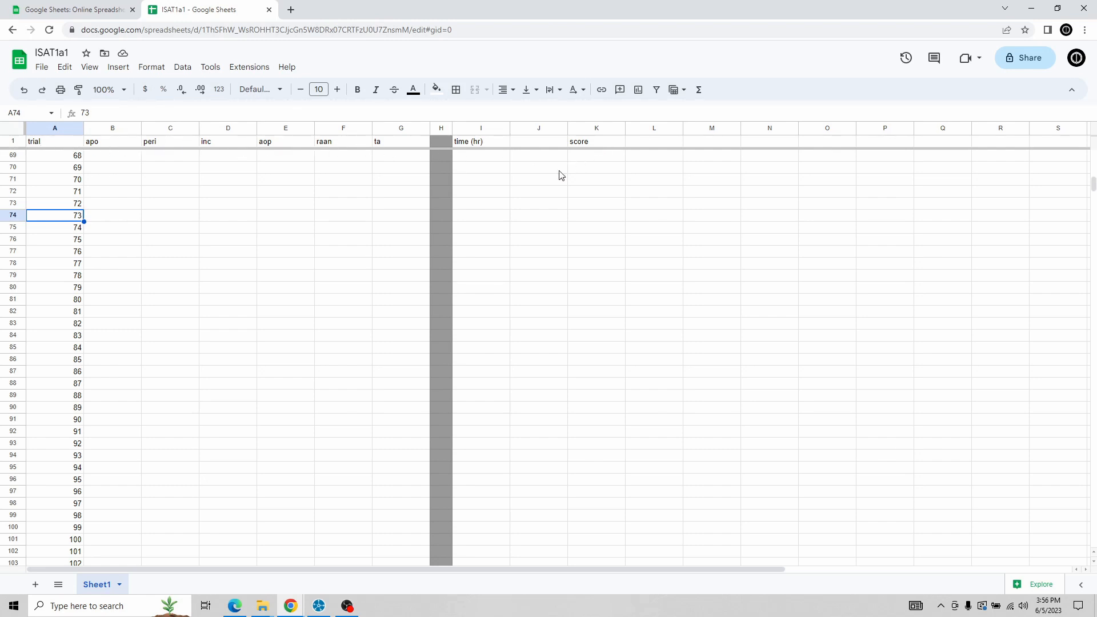
{"action": "scroll", "coordinate": [310, 278], "scroll_direction": "up", "scroll_amount": 8}
{"action": "scroll", "coordinate": [310, 278], "scroll_direction": "up", "scroll_amount": 5}
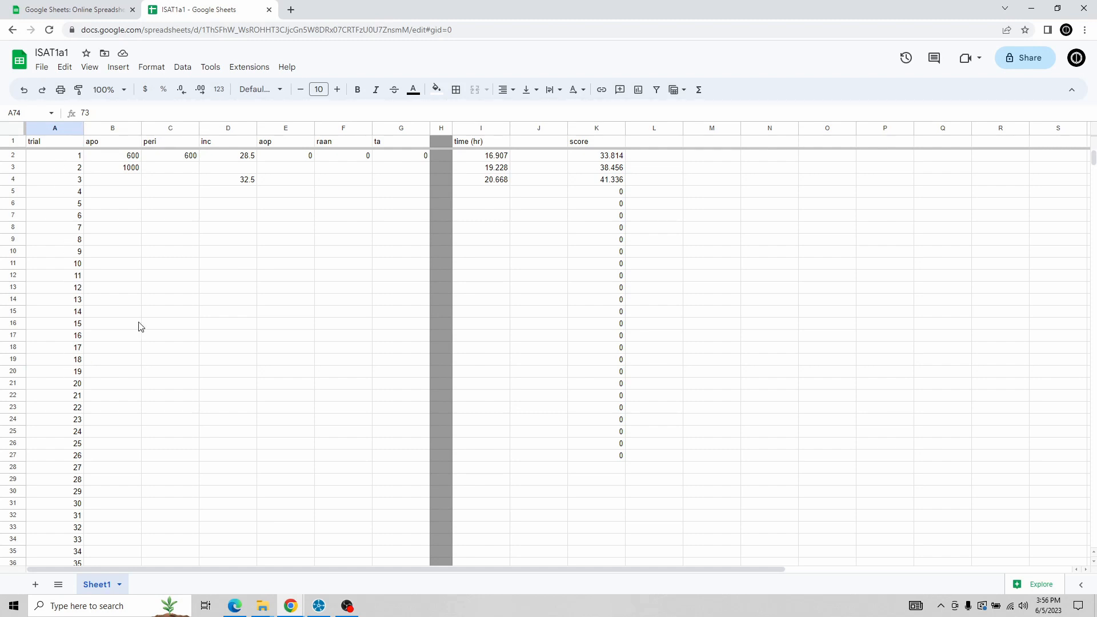
{"action": "scroll", "coordinate": [240, 293], "scroll_direction": "down", "scroll_amount": 4}
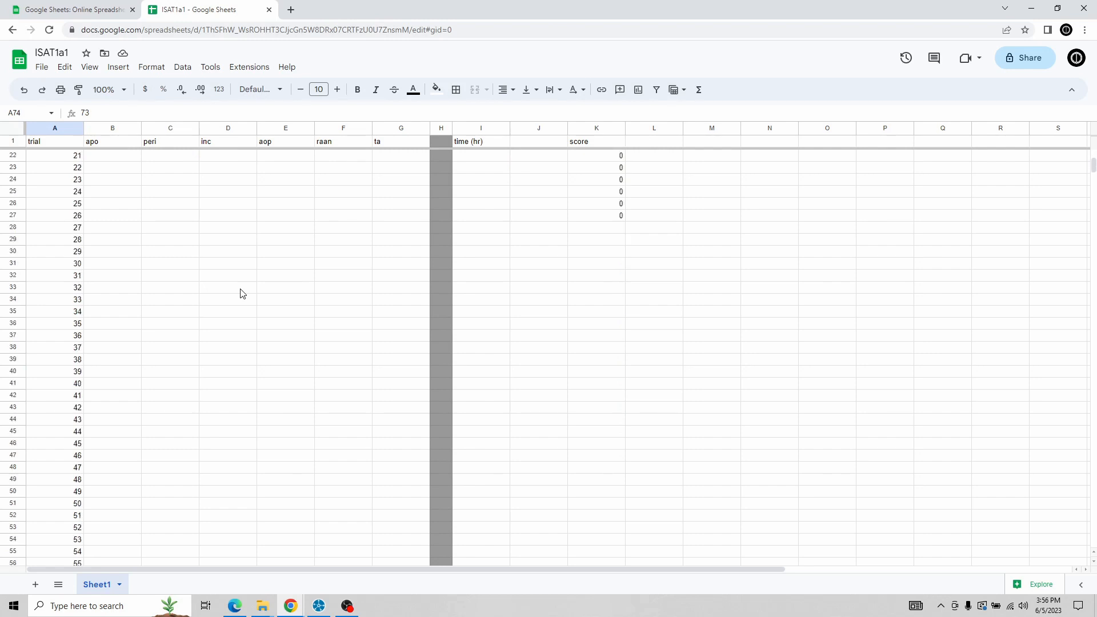
{"action": "scroll", "coordinate": [240, 293], "scroll_direction": "up", "scroll_amount": 4}
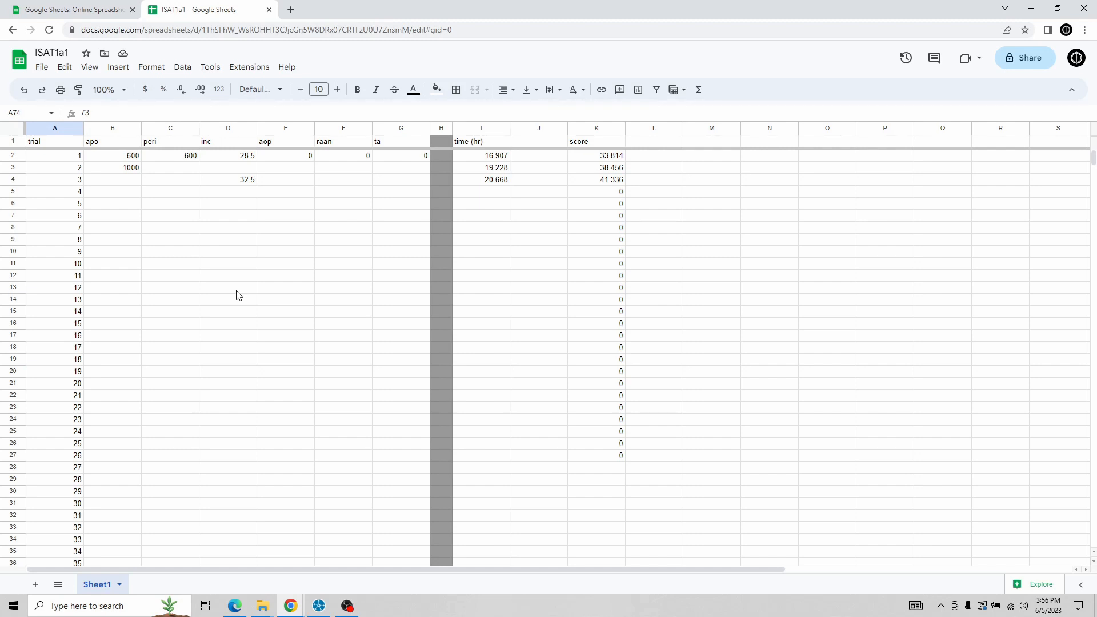
View the spreadsheet's storage location in My Drive and leave the file where it is
{"action": "left_click", "coordinate": [104, 54]}
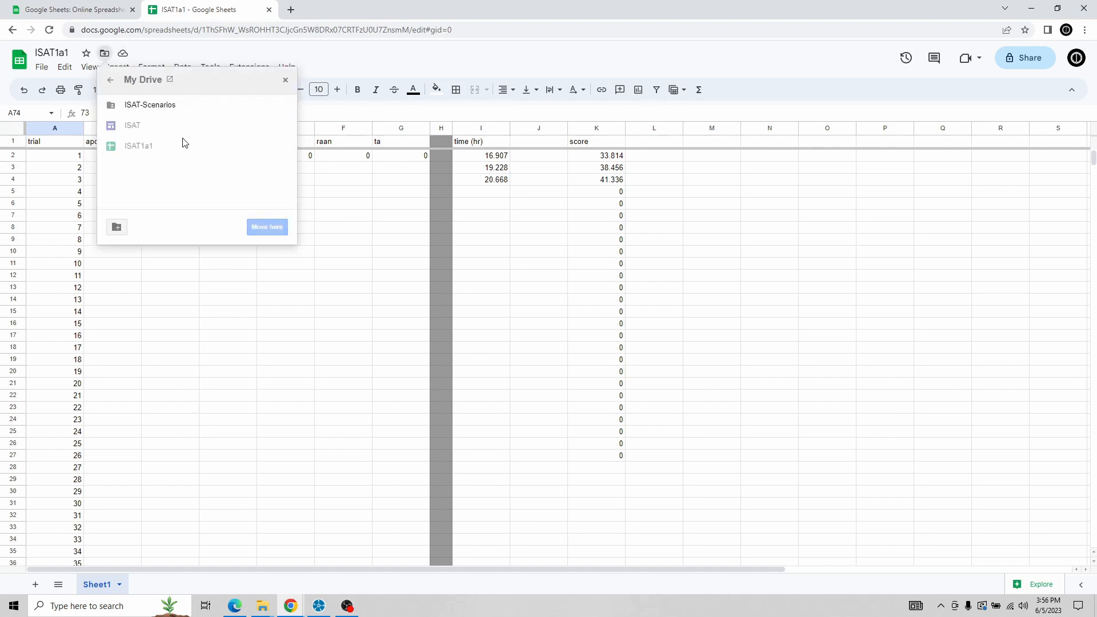
{"action": "left_click", "coordinate": [284, 86]}
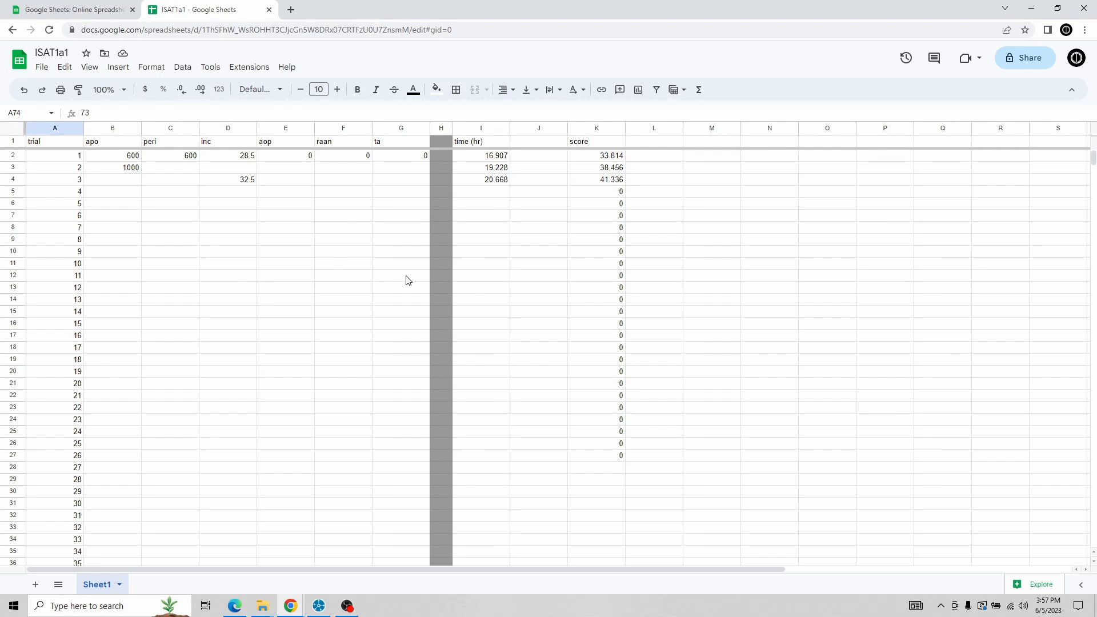
{"action": "left_click", "coordinate": [553, 187]}
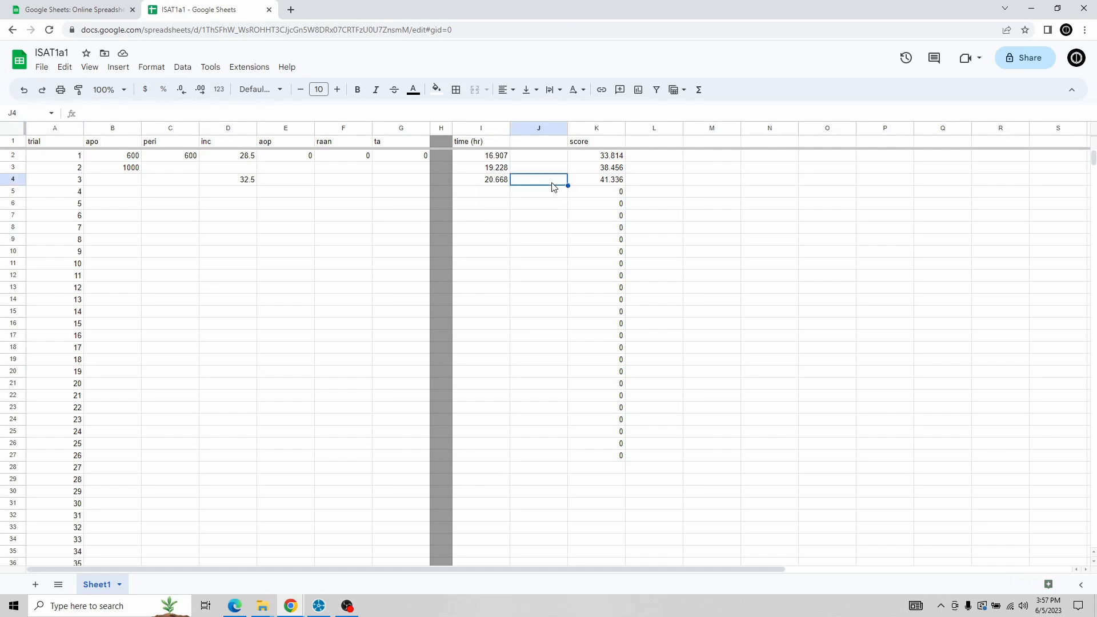
{"action": "left_click", "coordinate": [591, 144]}
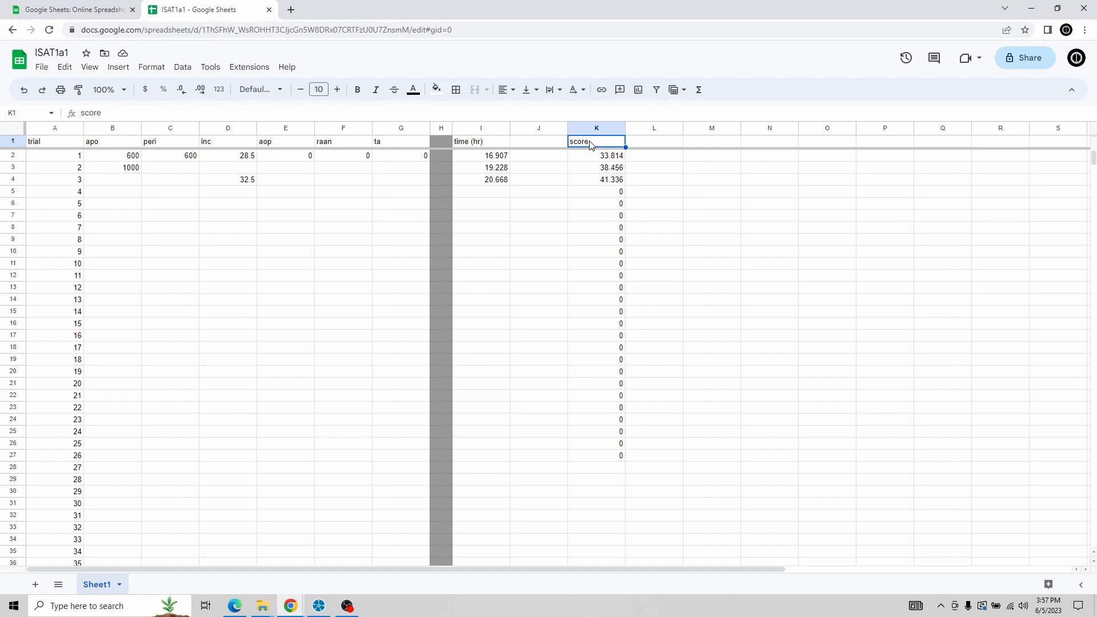
{"action": "left_click", "coordinate": [125, 147]}
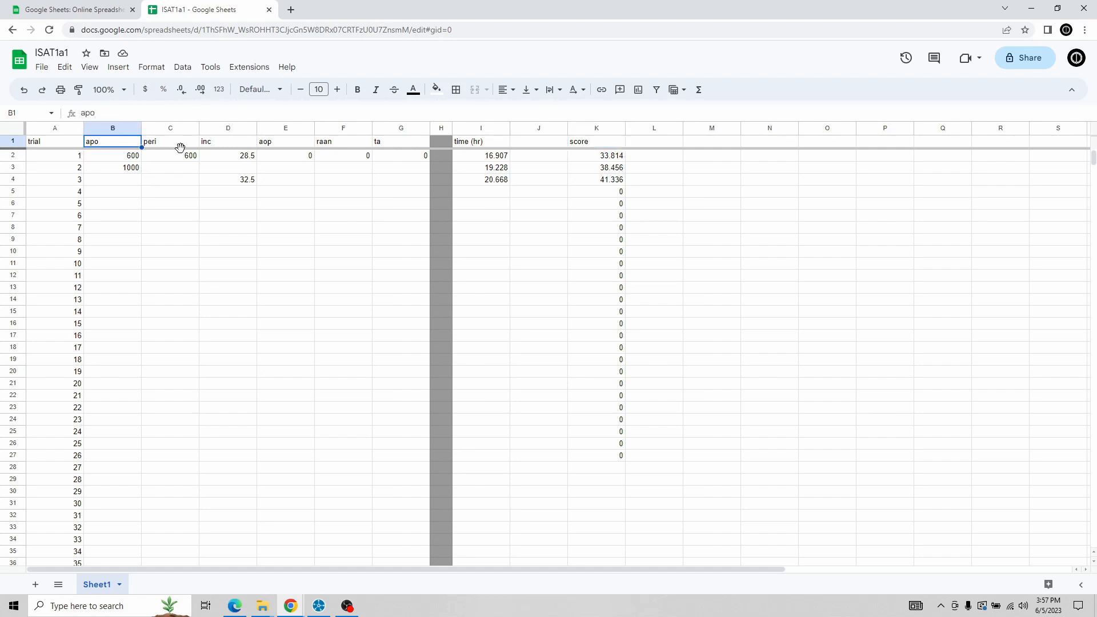
{"action": "left_click", "coordinate": [240, 144]}
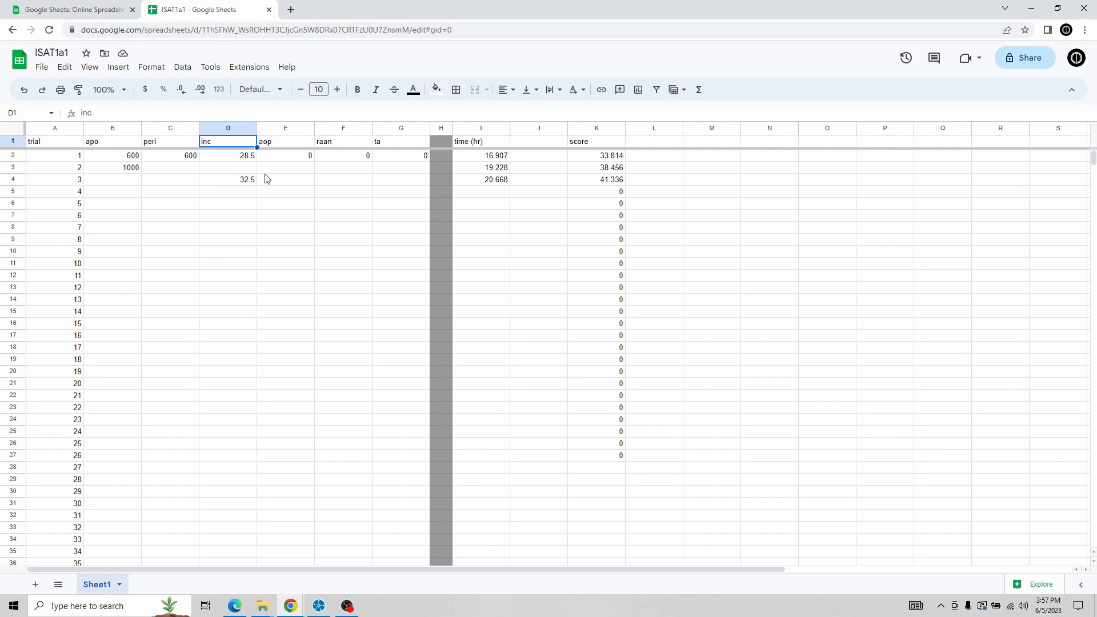
Add to cell K1 the comment "we get 2 points for every hour, so this column multiplies the I column which is time in hours. Multiplies by 2"
{"action": "left_click", "coordinate": [593, 145]}
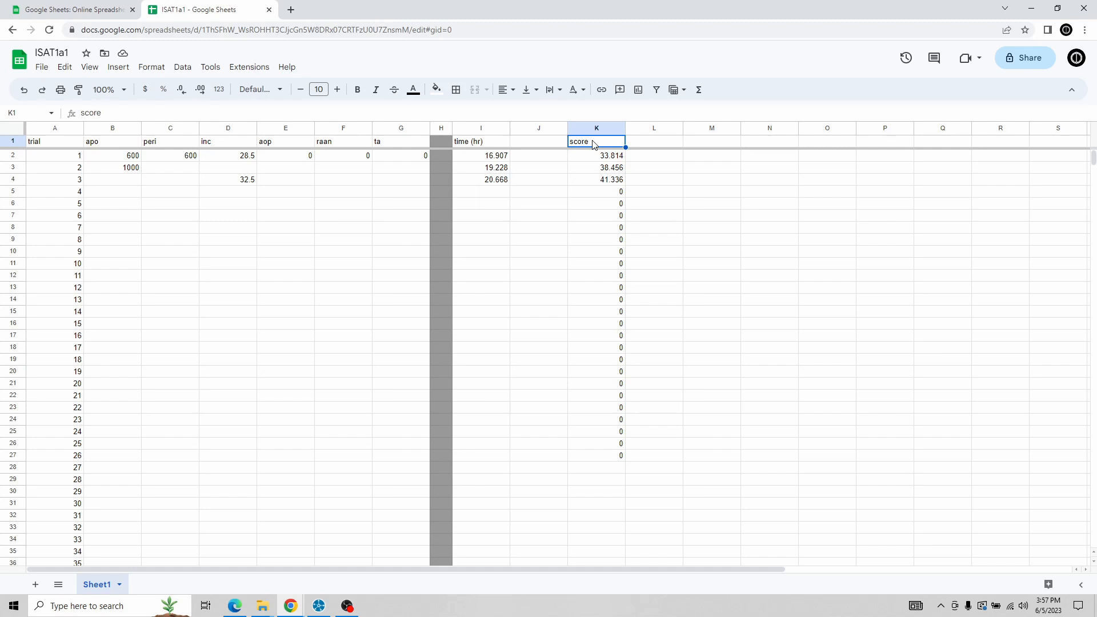
{"action": "right_click", "coordinate": [593, 144]}
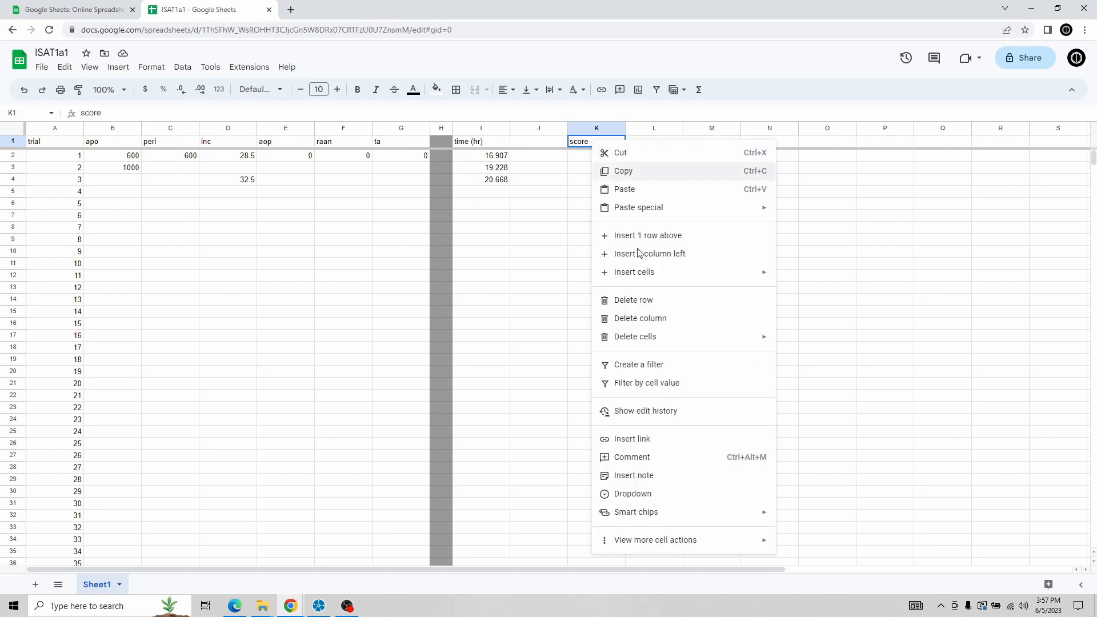
{"action": "left_click", "coordinate": [680, 457]}
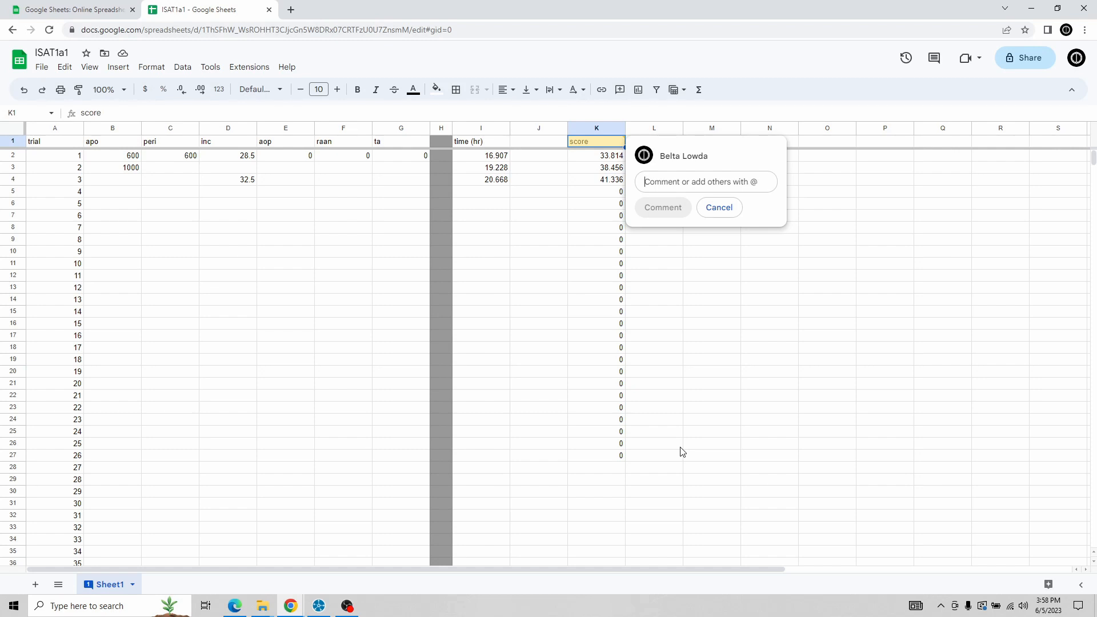
{"action": "type", "text": "we get"}
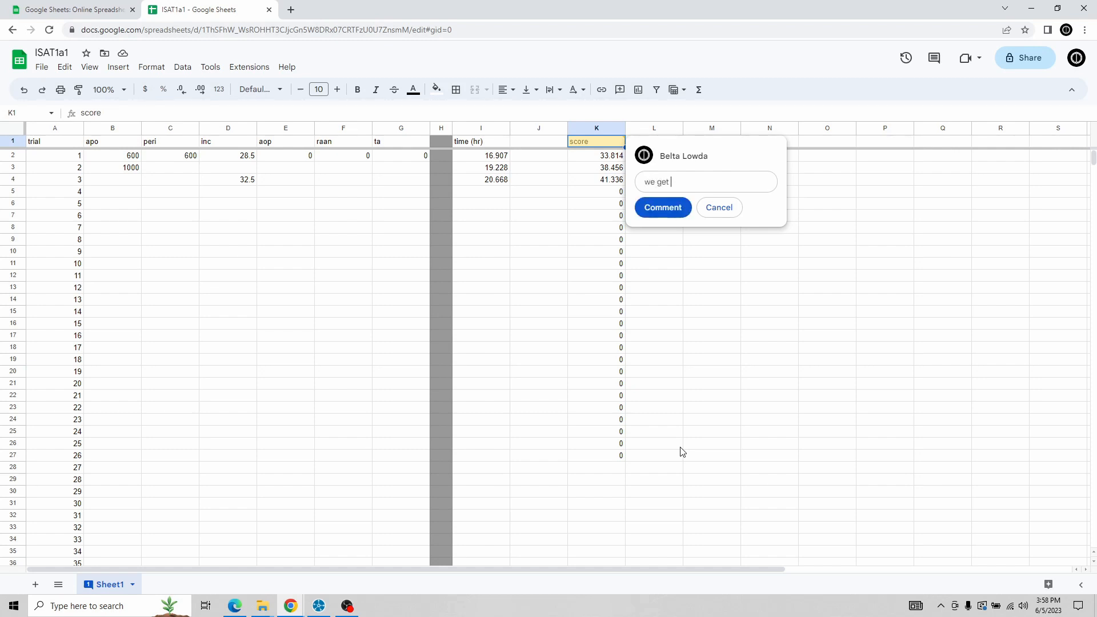
{"action": "type", "text": " 2 points for every hour, so this column u"}
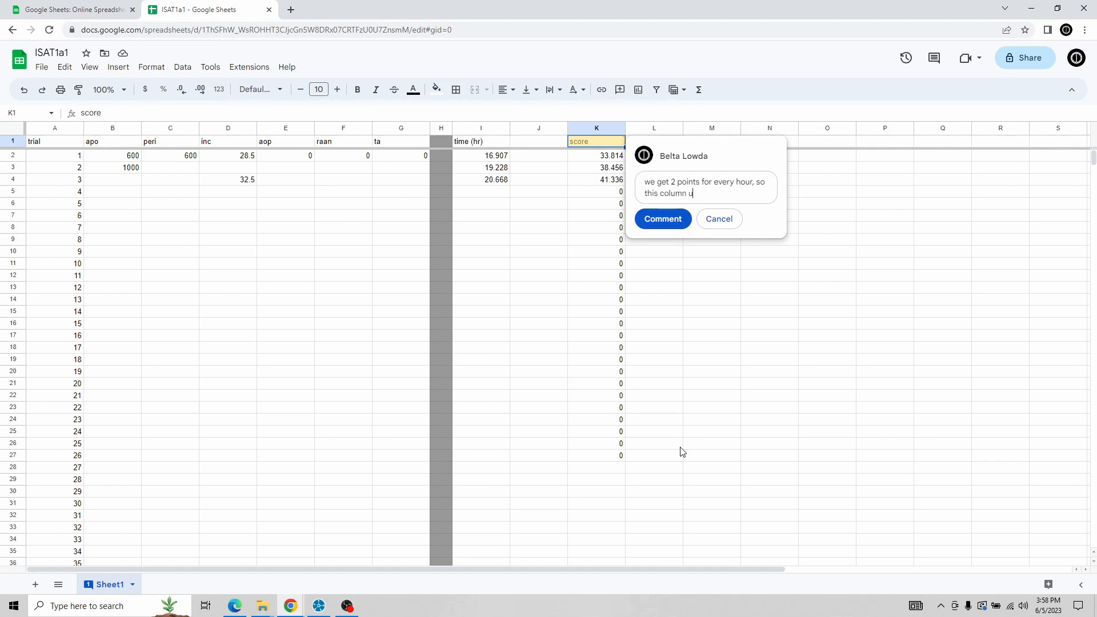
{"action": "key", "text": "BackSpace"}
{"action": "type", "text": "multiplies the I coloumn"}
{"action": "key", "text": "ctrl+BackSpace"}
{"action": "type", "text": "column which is "}
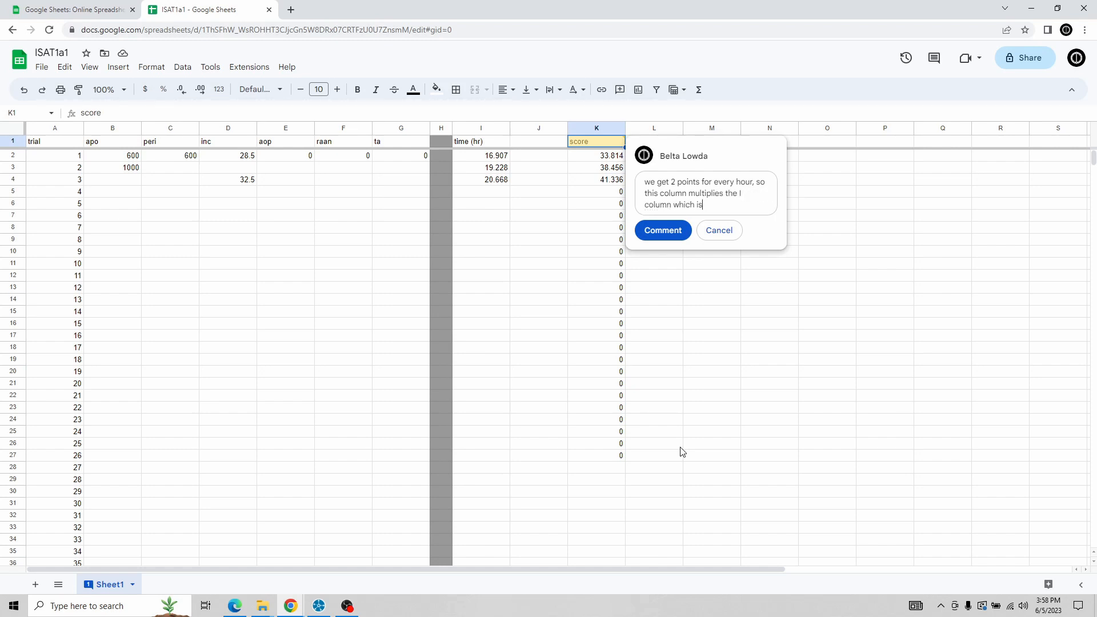
{"action": "type", "text": "time in hours"}
{"action": "type", "text": ", "}
{"action": "type", "text": "Multiplies"}
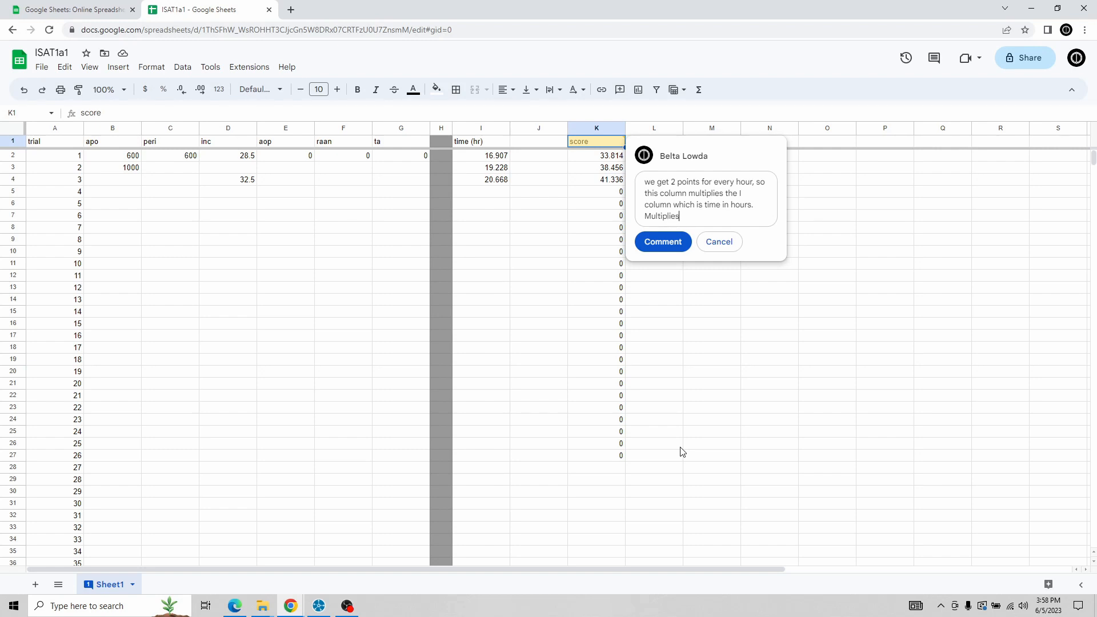
{"action": "type", "text": " by 2"}
{"action": "left_click", "coordinate": [661, 243]}
{"action": "left_click", "coordinate": [584, 266]}
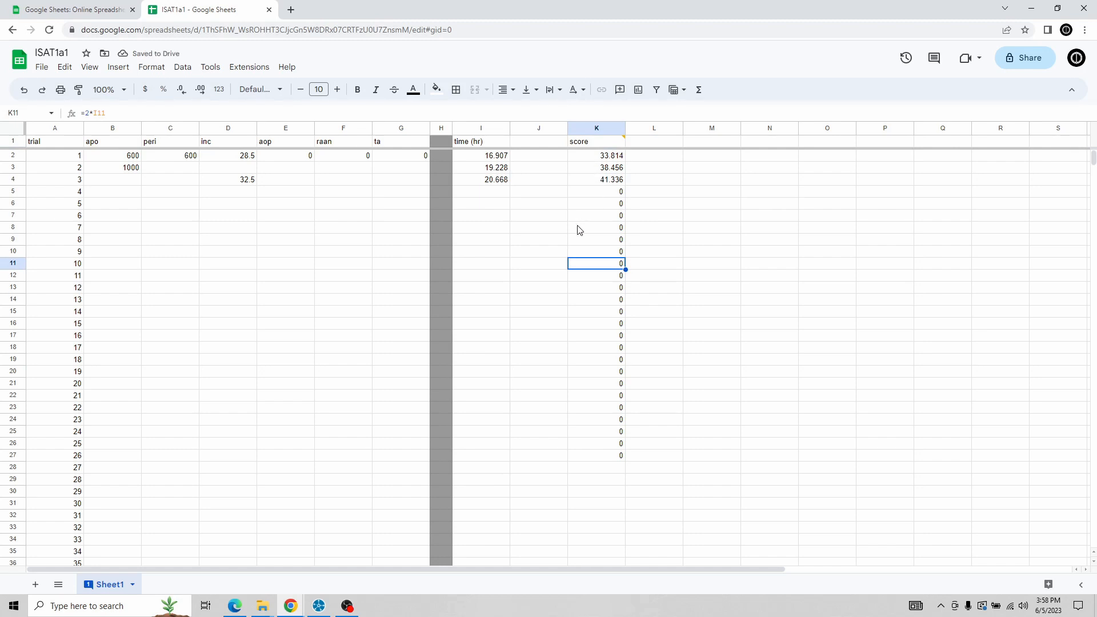
Review the comment on the score heading and the score formula for trial 1 in cell K2
{"action": "mouse_move", "coordinate": [604, 144]}
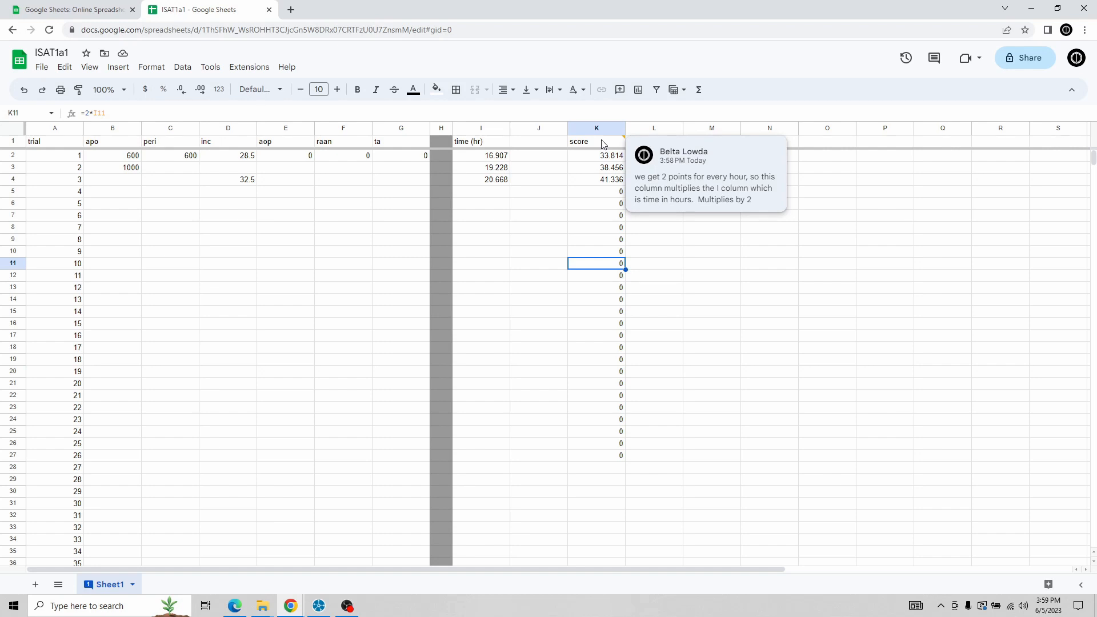
{"action": "left_click", "coordinate": [576, 160]}
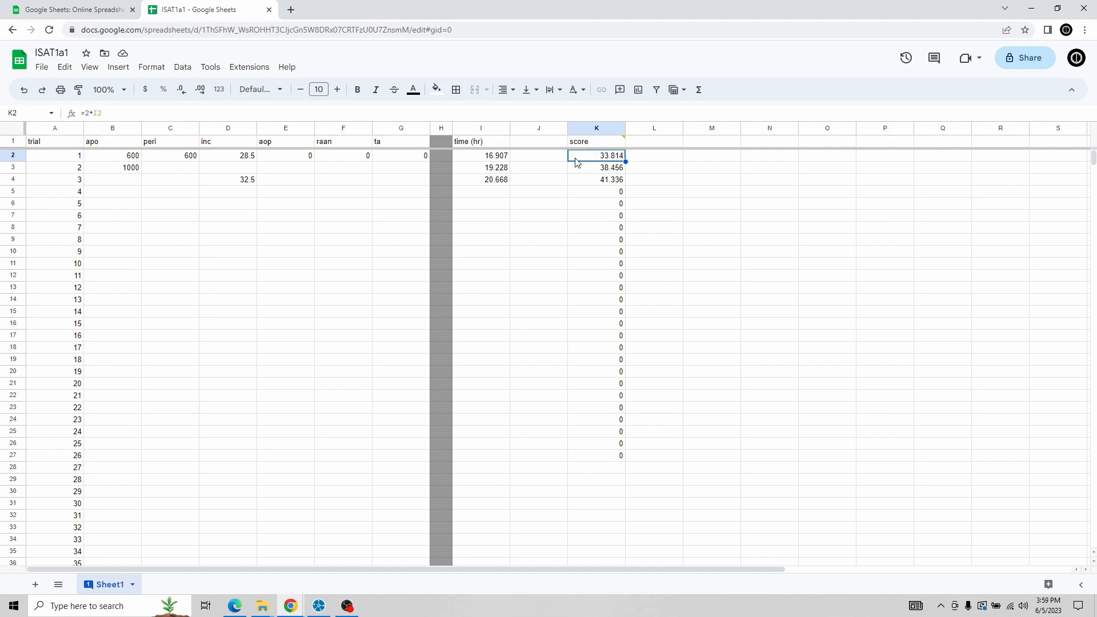
{"action": "mouse_move", "coordinate": [597, 143]}
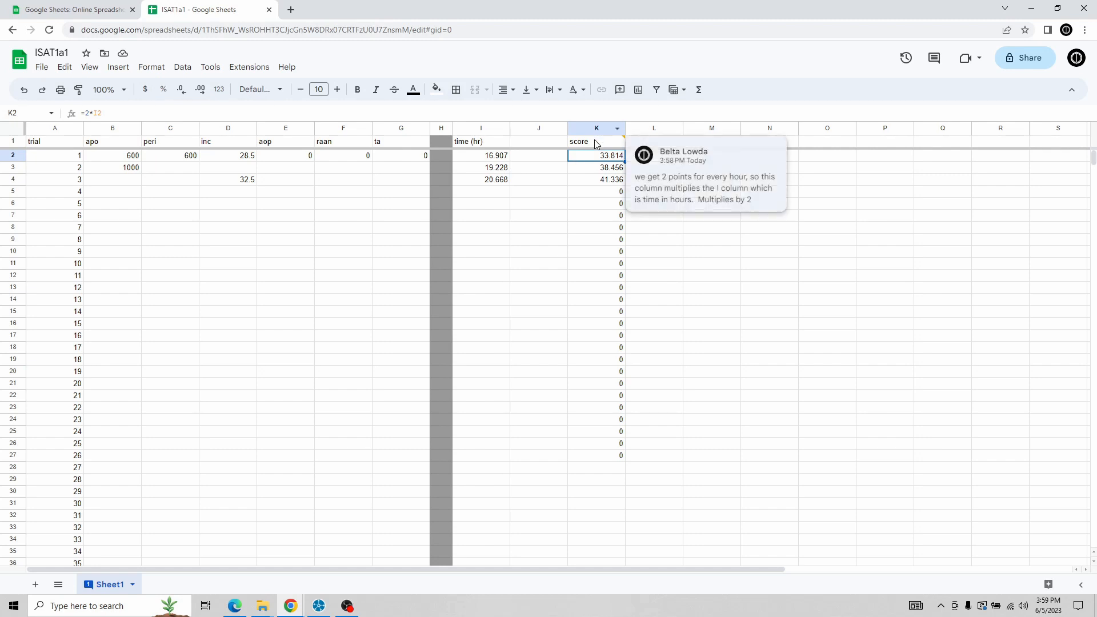